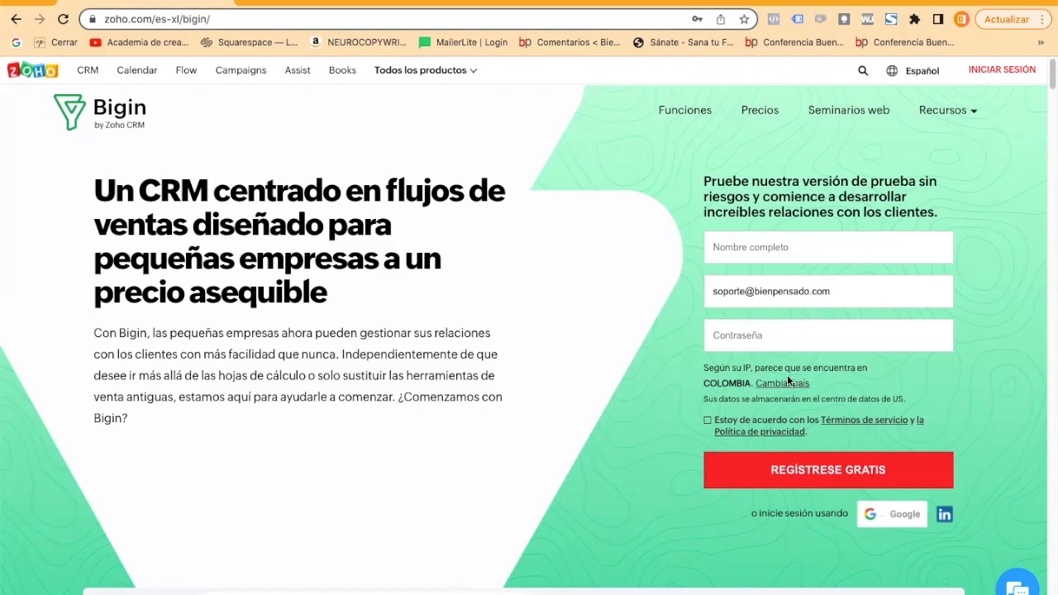
Sign in to Bigin from its product page using the prefilled account credentials.
{"action": "scroll", "coordinate": [759, 342], "scroll_direction": "down", "scroll_amount": 3}
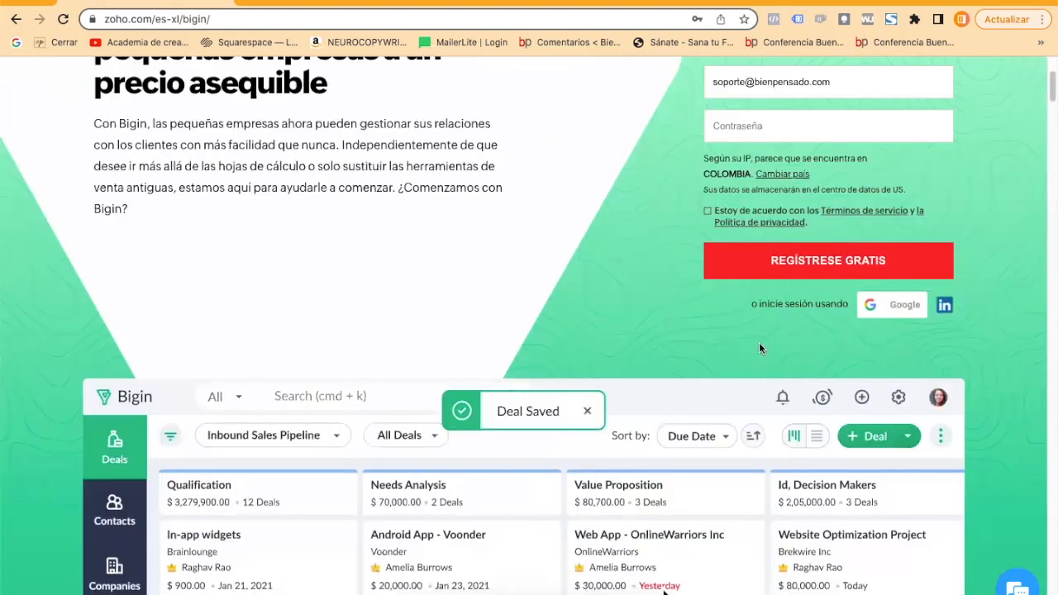
{"action": "scroll", "coordinate": [758, 342], "scroll_direction": "up", "scroll_amount": 3}
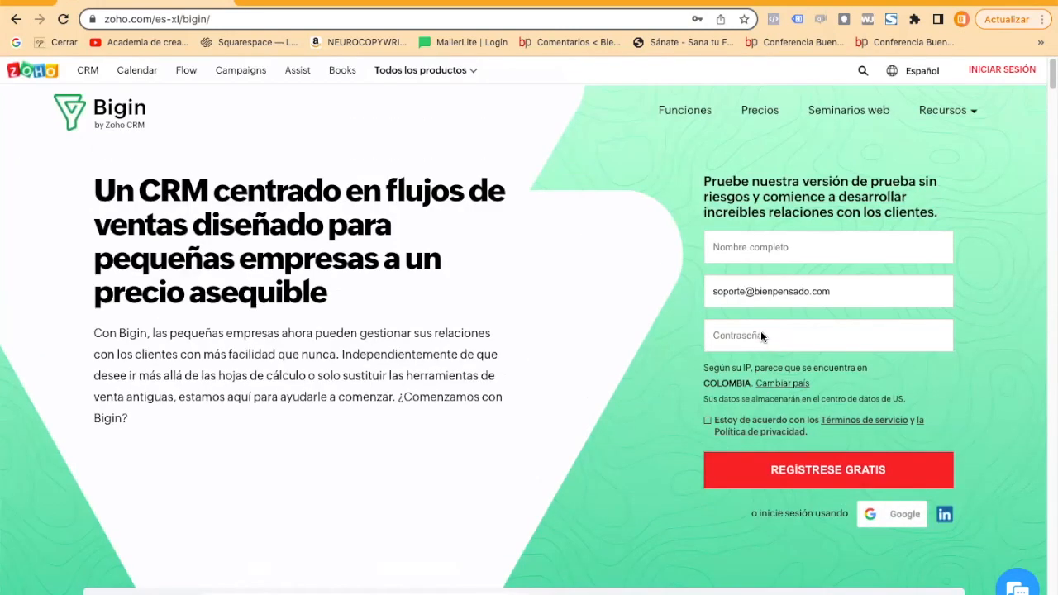
{"action": "left_click", "coordinate": [996, 72]}
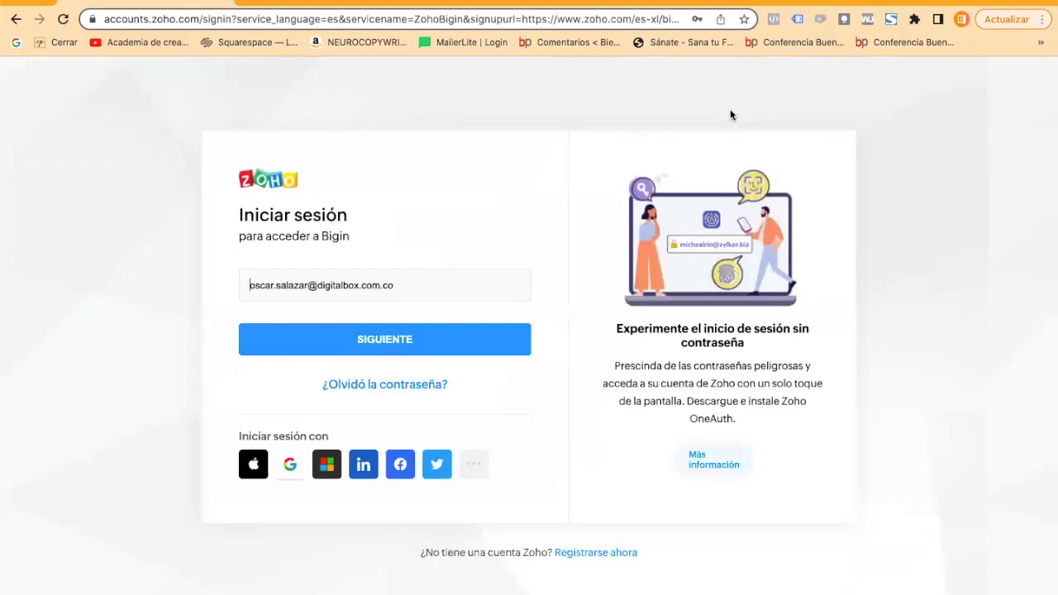
{"action": "left_click", "coordinate": [360, 346]}
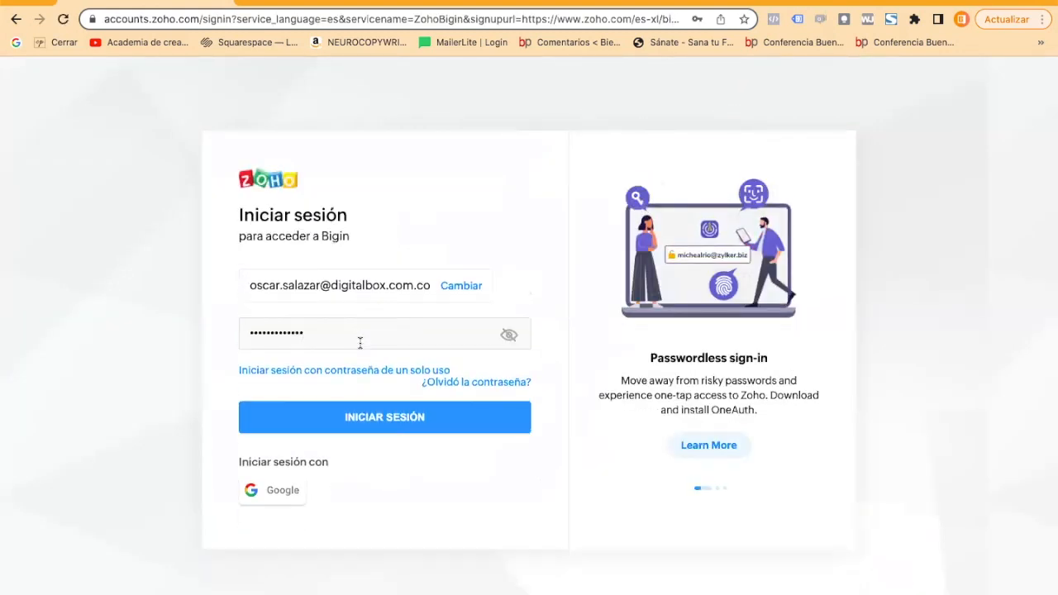
{"action": "left_click", "coordinate": [386, 423]}
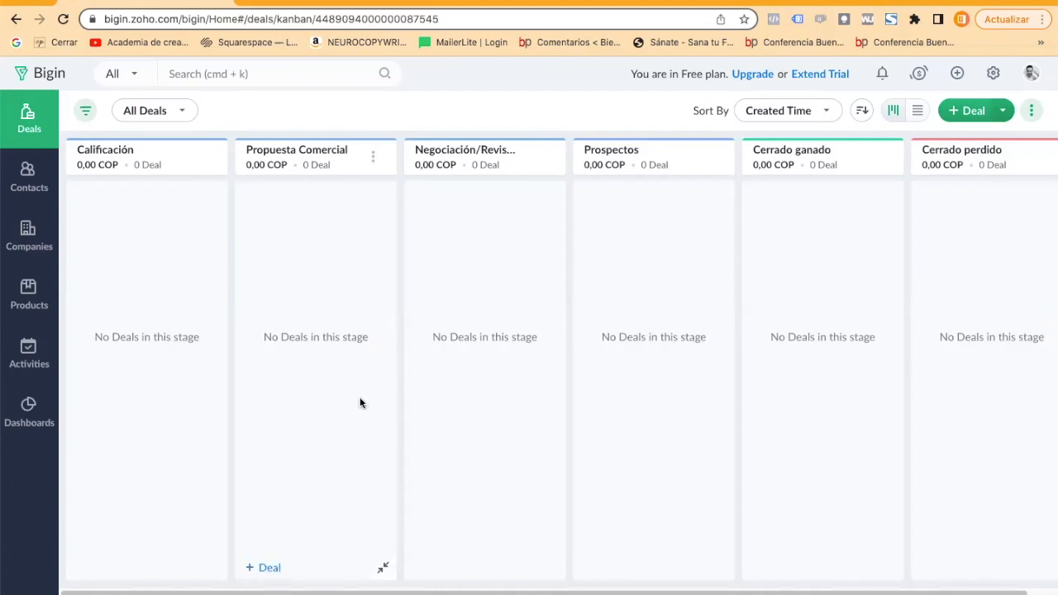
Open the user management settings and try to add a new user.
{"action": "left_click", "coordinate": [992, 80]}
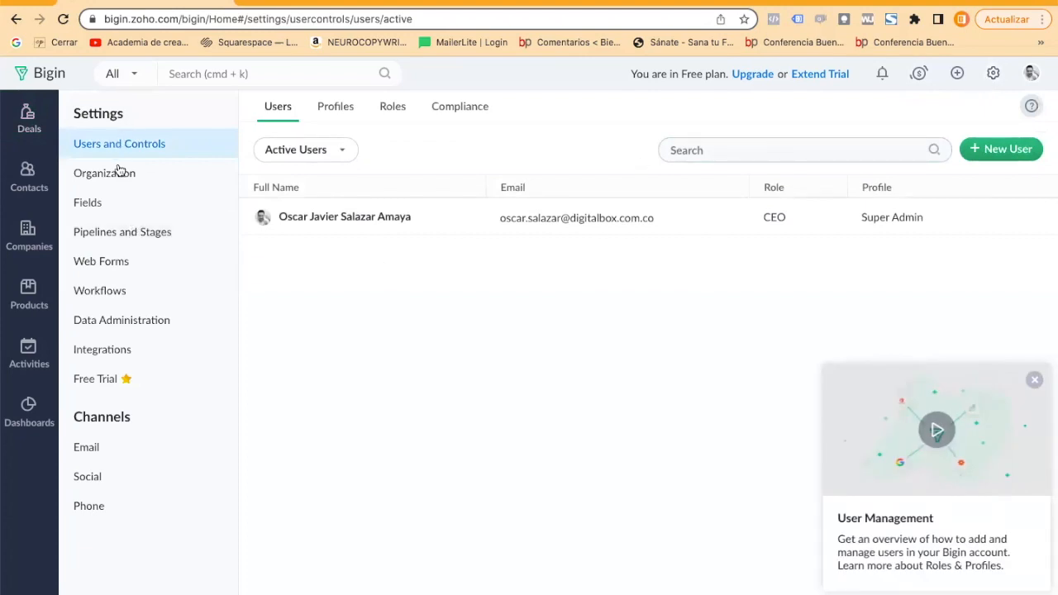
{"action": "left_click", "coordinate": [1002, 149]}
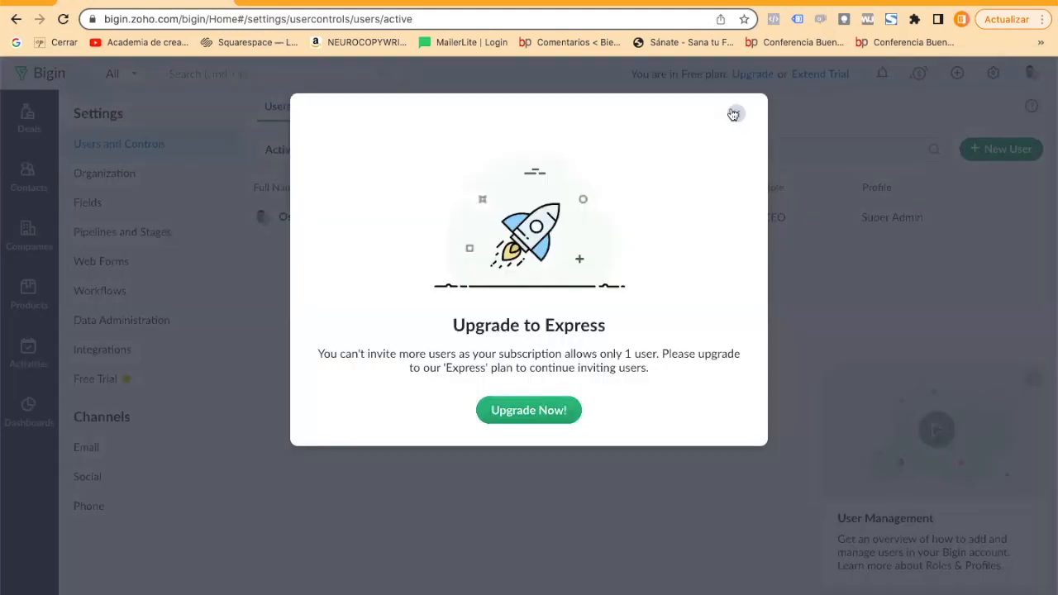
{"action": "left_click", "coordinate": [735, 110]}
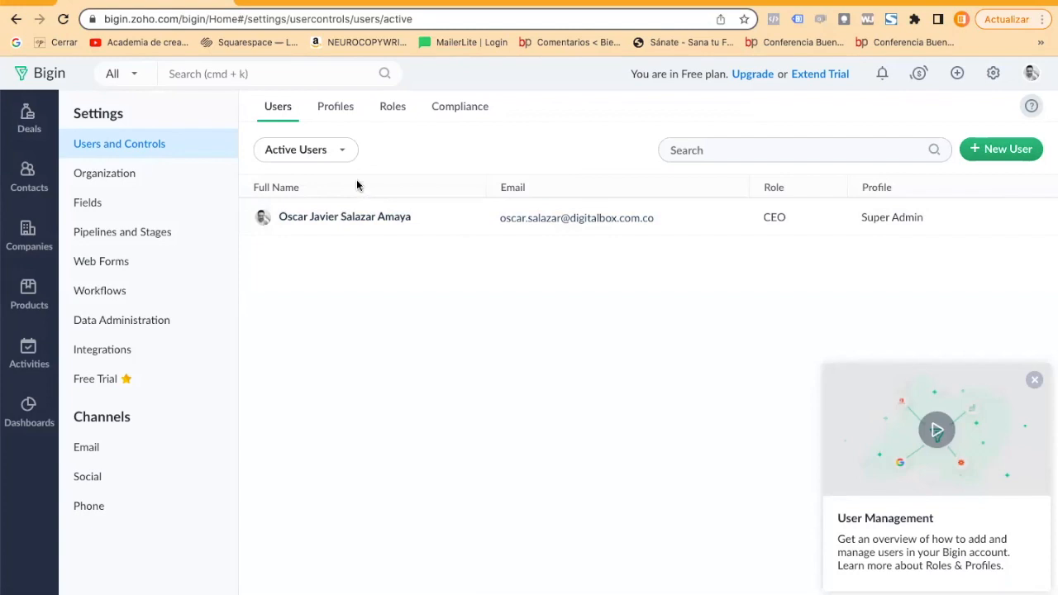
Review the organization details and the currency choices in their edit form, and leave without saving.
{"action": "left_click", "coordinate": [102, 174]}
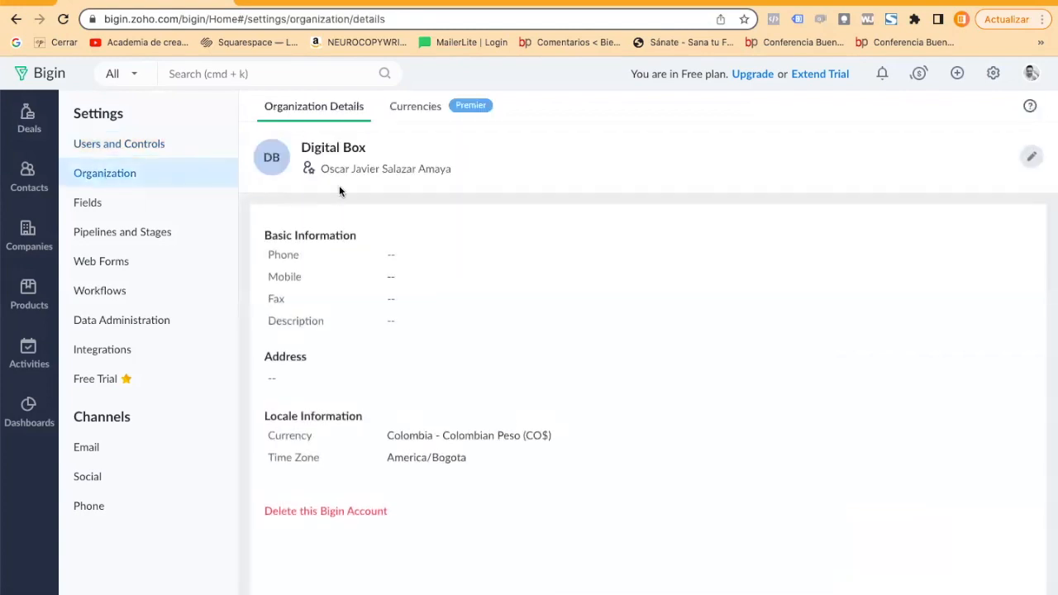
{"action": "left_click", "coordinate": [1033, 158]}
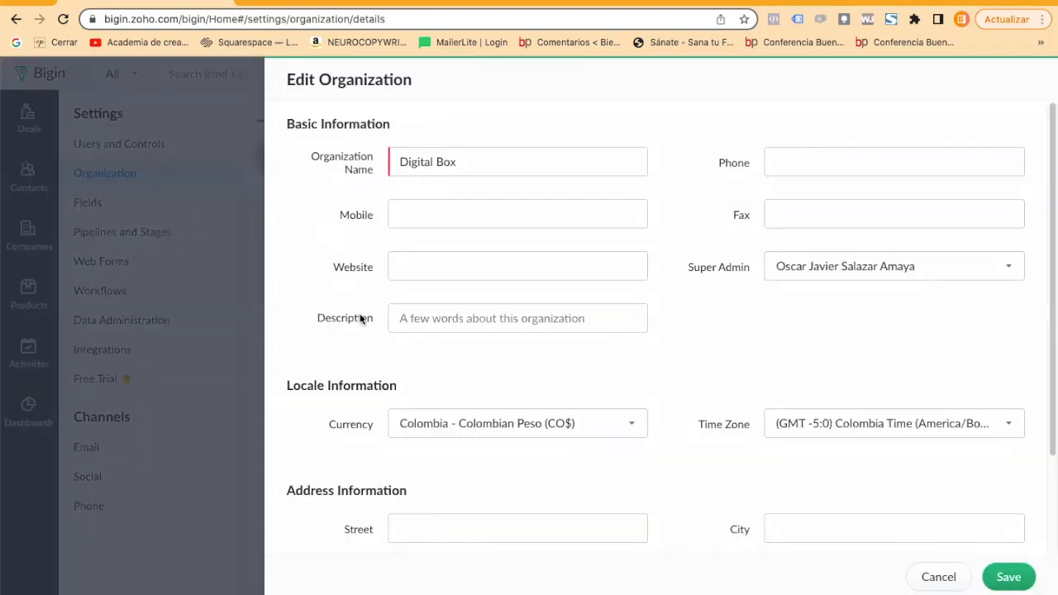
{"action": "left_click", "coordinate": [939, 578]}
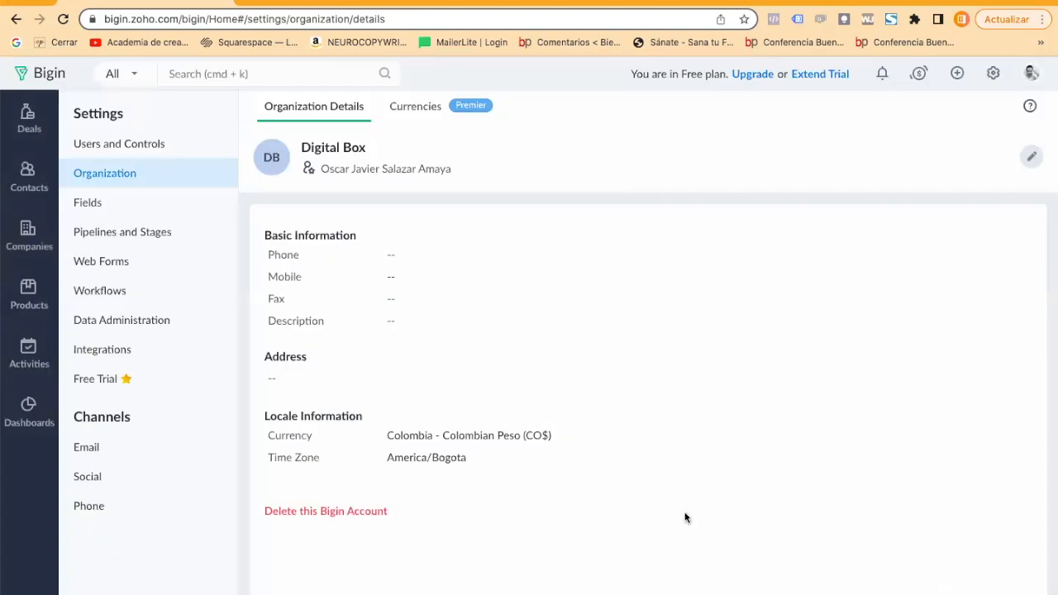
{"action": "left_click", "coordinate": [1029, 157]}
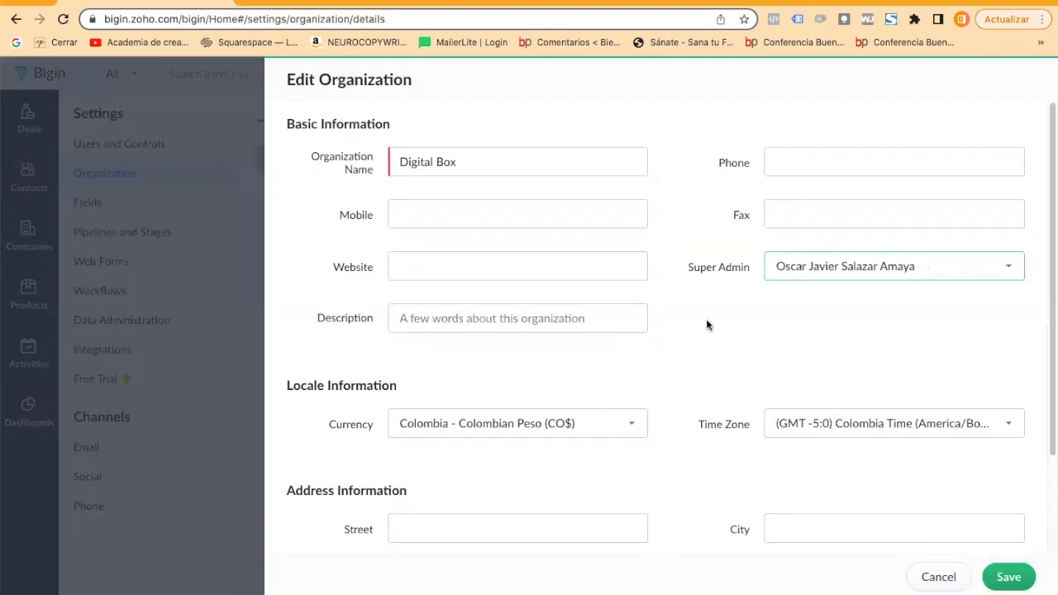
{"action": "left_click", "coordinate": [405, 433]}
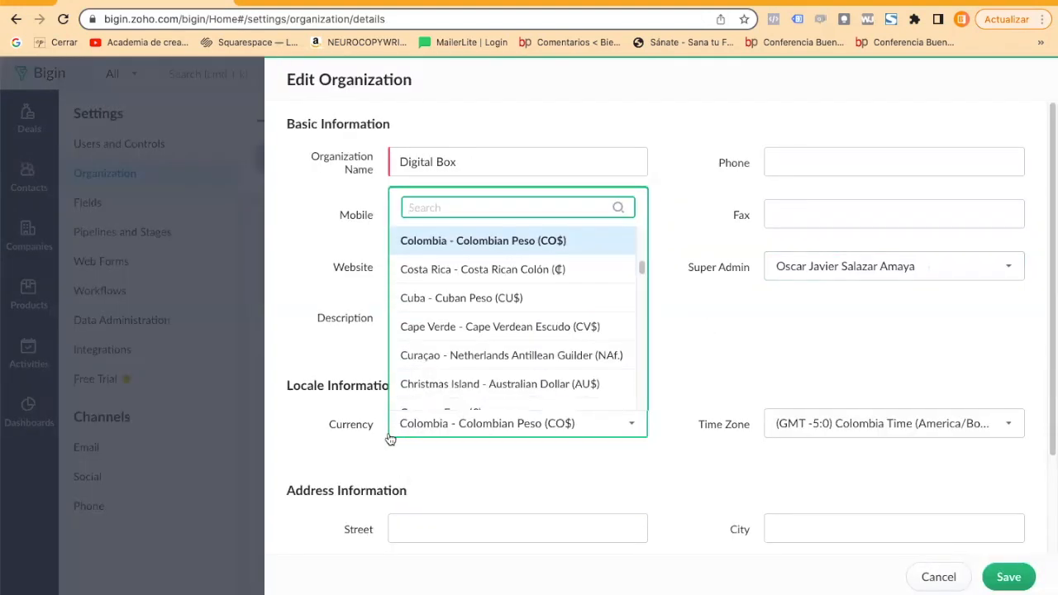
{"action": "left_click", "coordinate": [290, 435]}
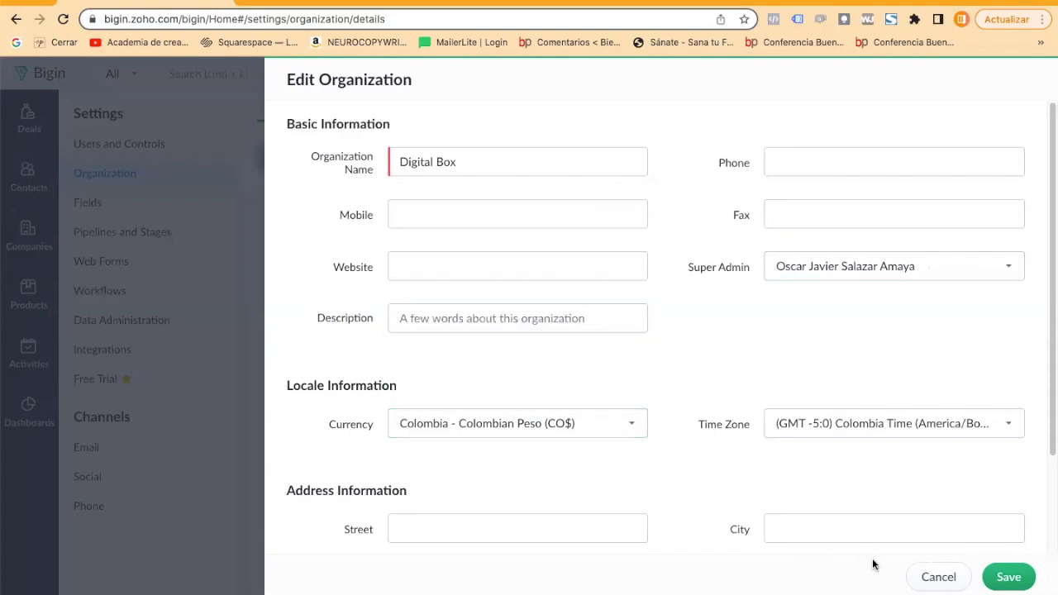
{"action": "left_click", "coordinate": [928, 580]}
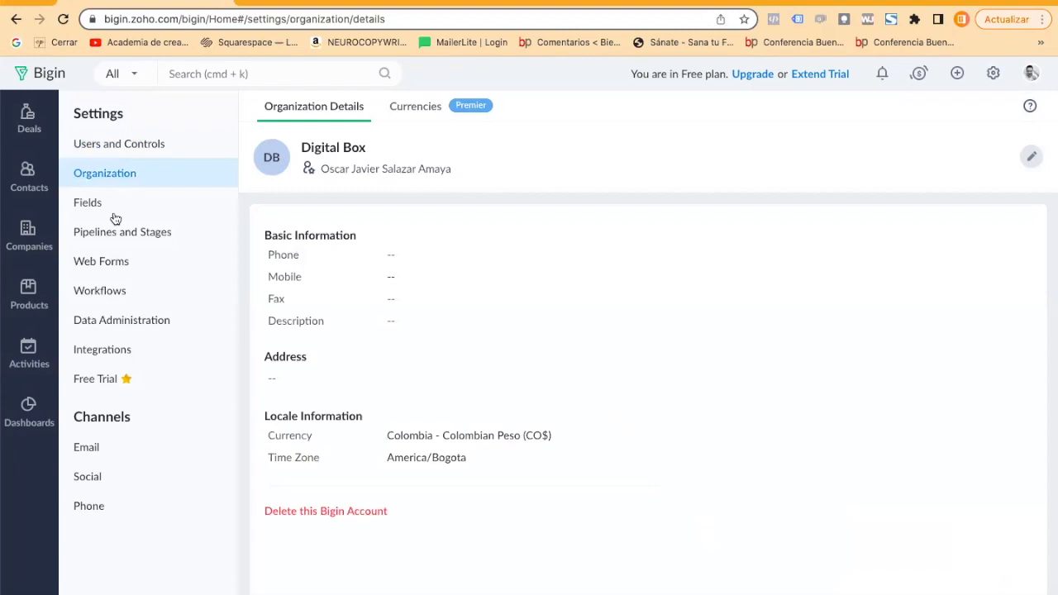
Examine the module fields for deals, contacts and companies, and view the stages of the sales pipeline.
{"action": "left_click", "coordinate": [79, 199]}
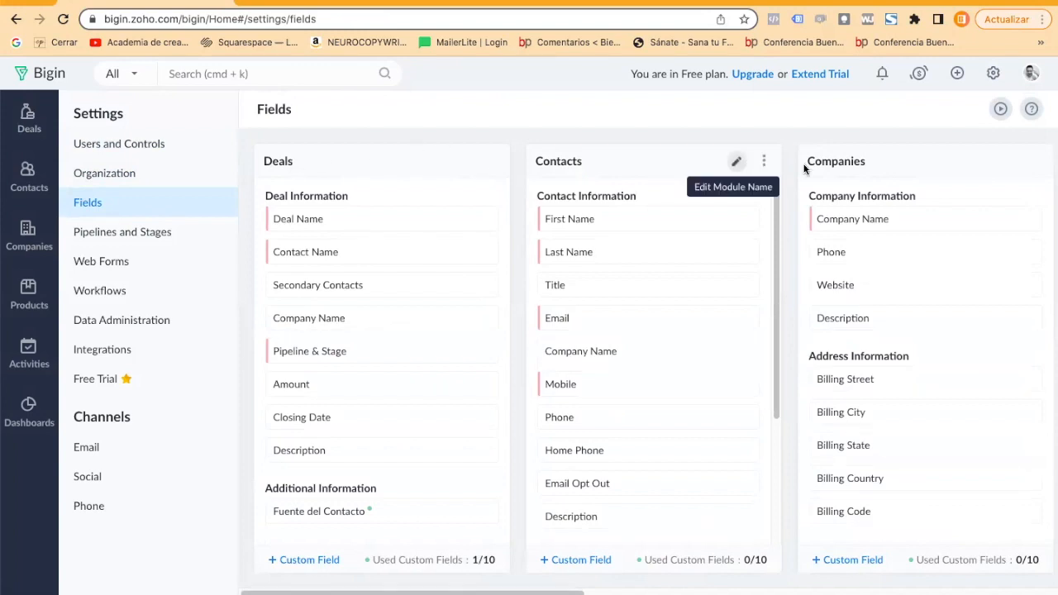
{"action": "scroll", "coordinate": [562, 314], "scroll_direction": "down", "scroll_amount": 3}
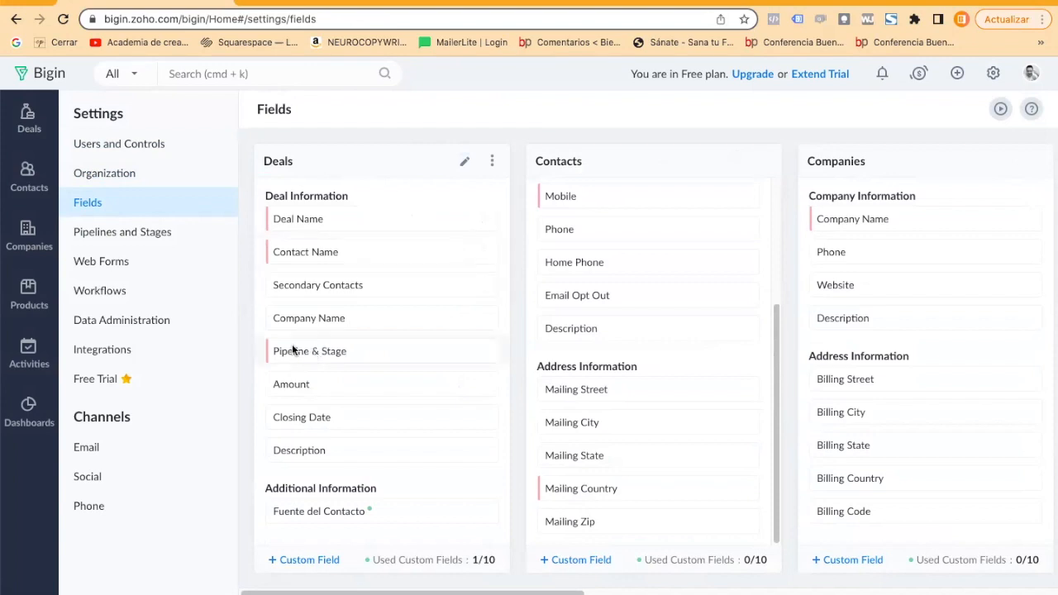
{"action": "left_click", "coordinate": [191, 231]}
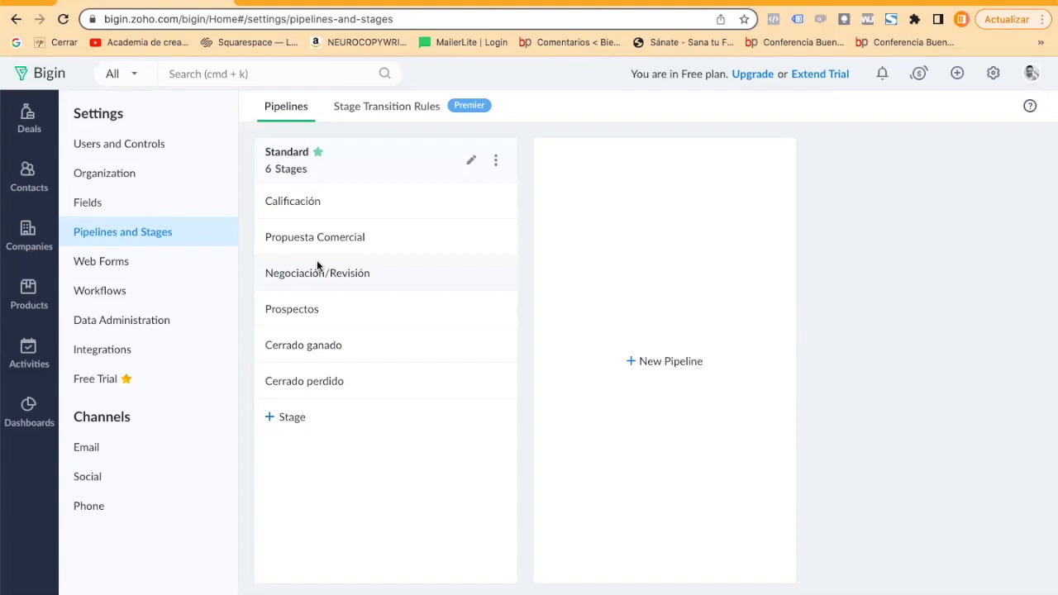
Open the web form Prueba de Formulario for editing and view the properties of its First Name field.
{"action": "left_click", "coordinate": [118, 266]}
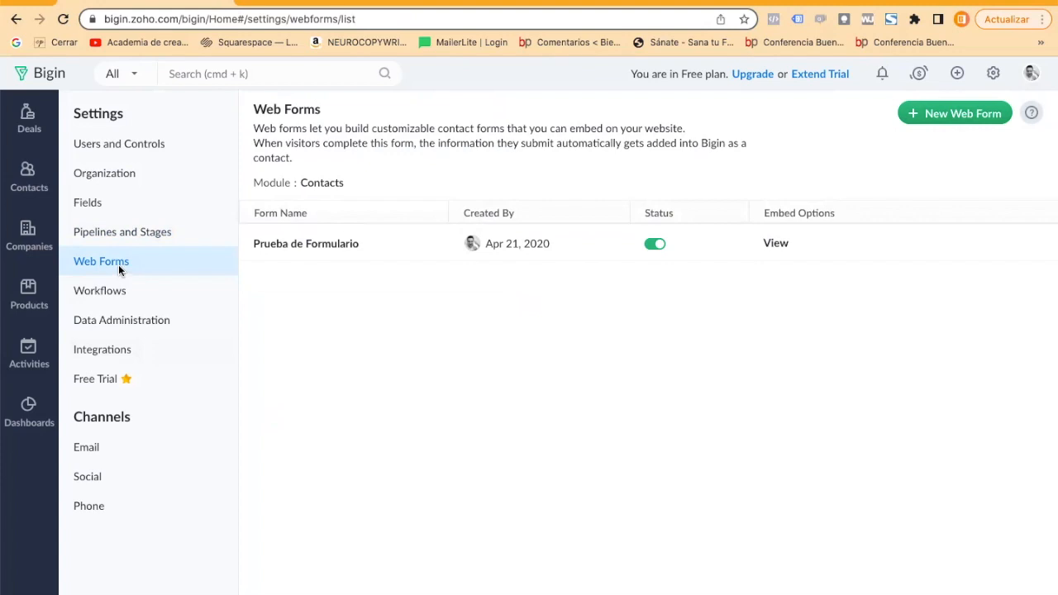
{"action": "left_click", "coordinate": [931, 115]}
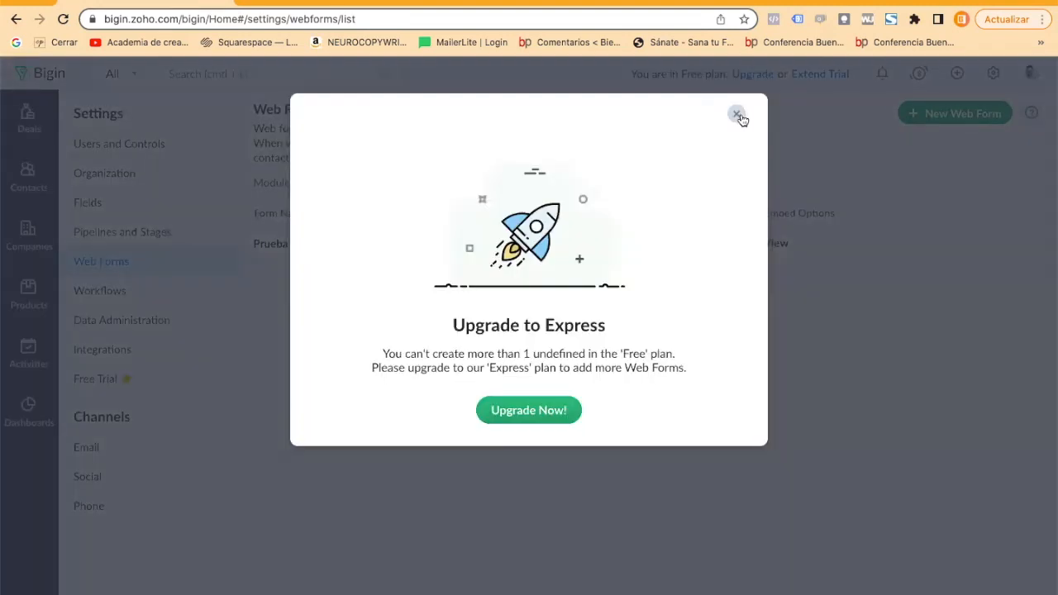
{"action": "left_click", "coordinate": [738, 116]}
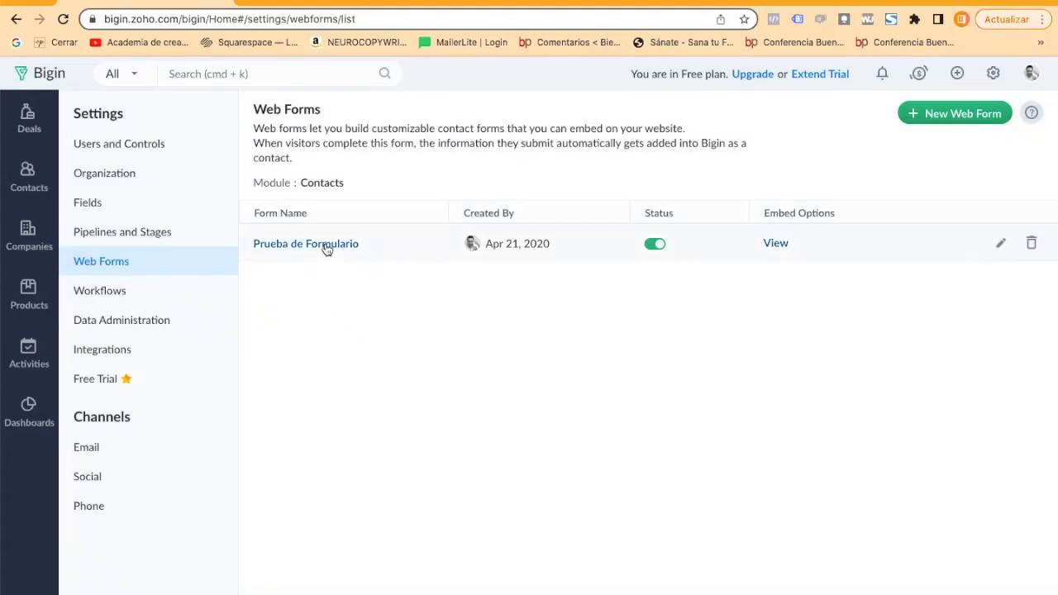
{"action": "left_click", "coordinate": [1000, 243]}
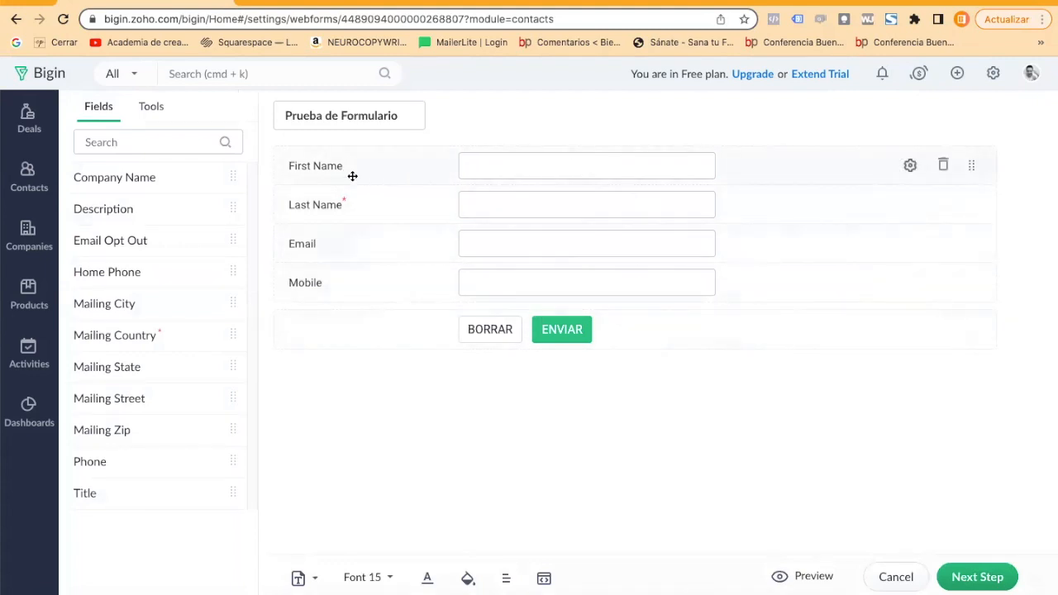
{"action": "left_click", "coordinate": [911, 166]}
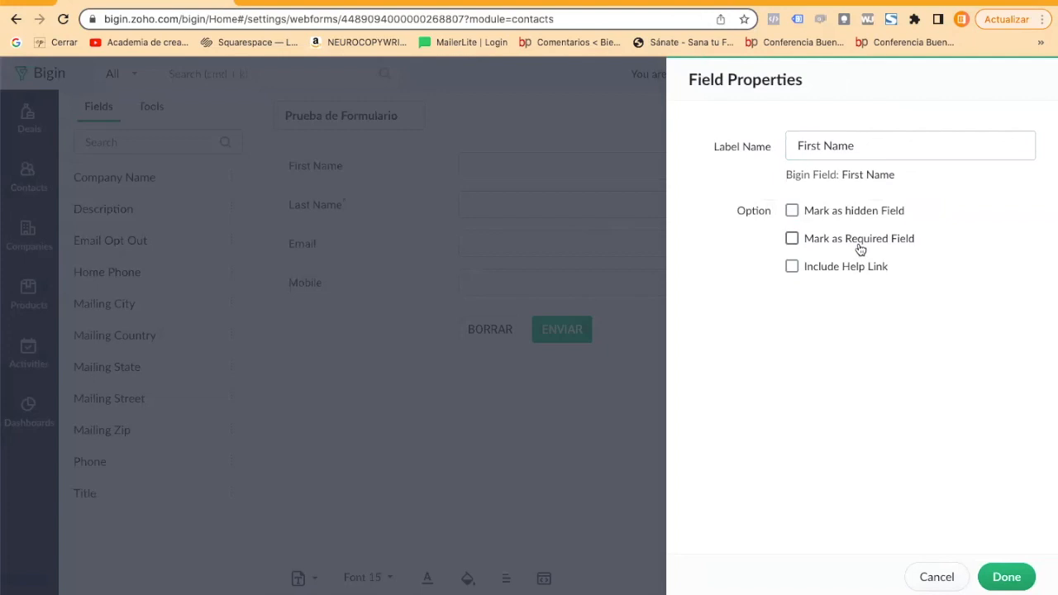
{"action": "left_click", "coordinate": [937, 577]}
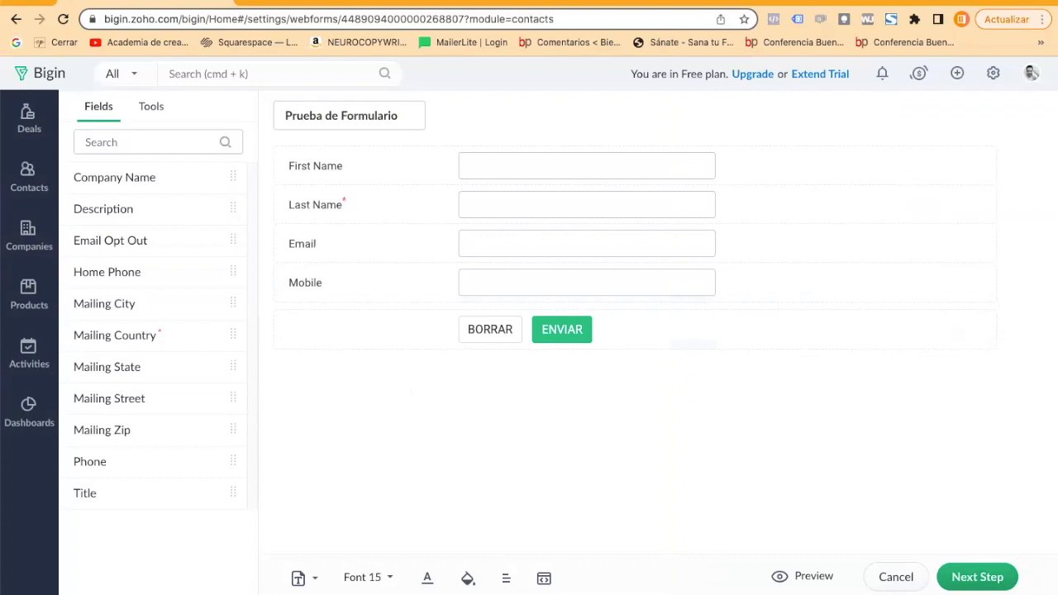
Check the form's location URL, landing page URL and assigned owner, and save the form details.
{"action": "left_click", "coordinate": [969, 577]}
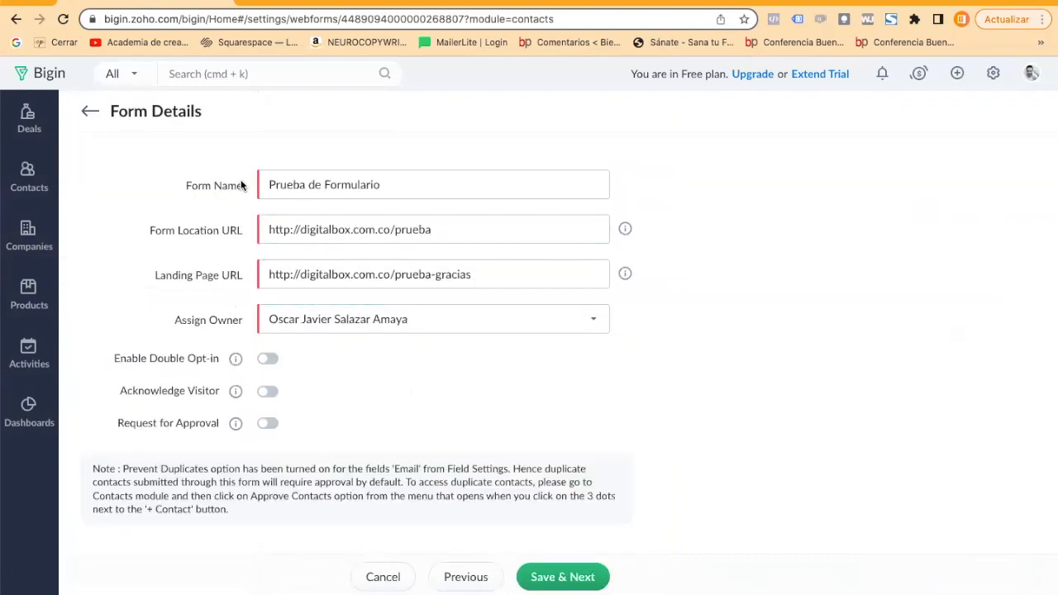
{"action": "left_click_drag", "start_coordinate": [258, 233], "coordinate": [468, 229]}
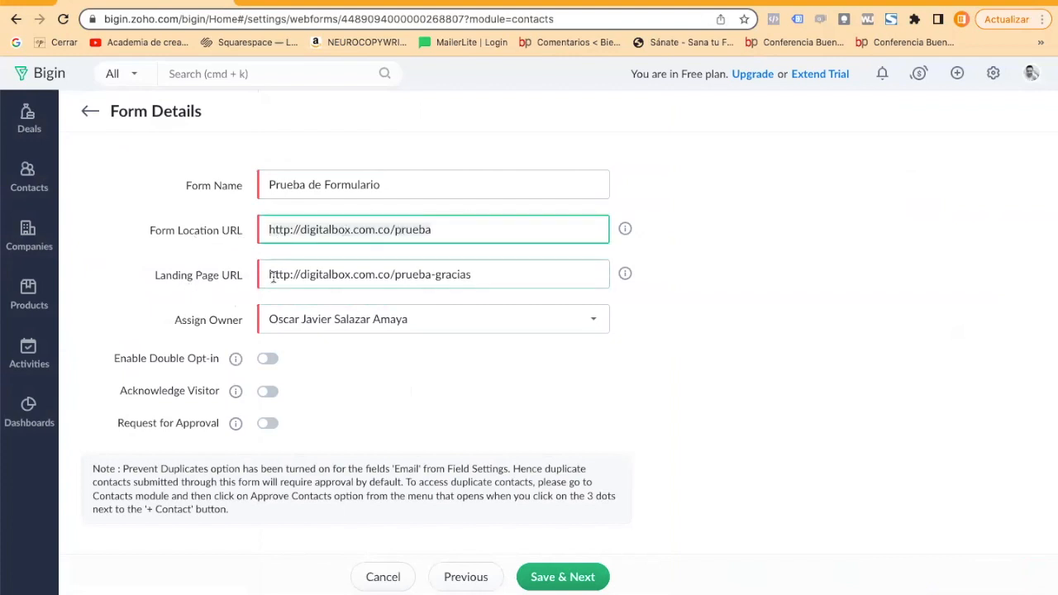
{"action": "left_click", "coordinate": [536, 281]}
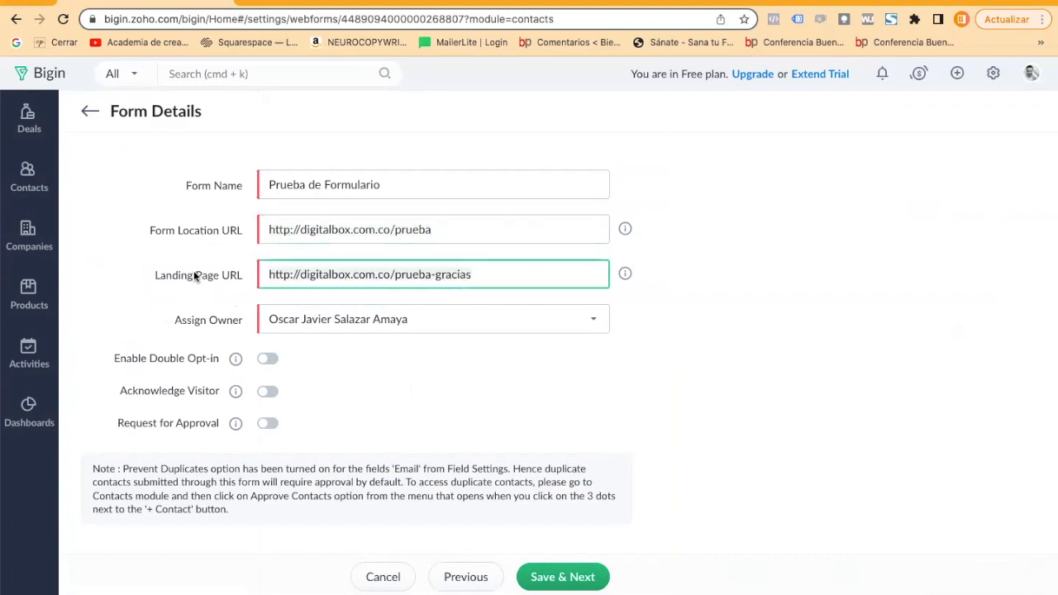
{"action": "left_click", "coordinate": [496, 325]}
{"action": "left_click", "coordinate": [460, 399]}
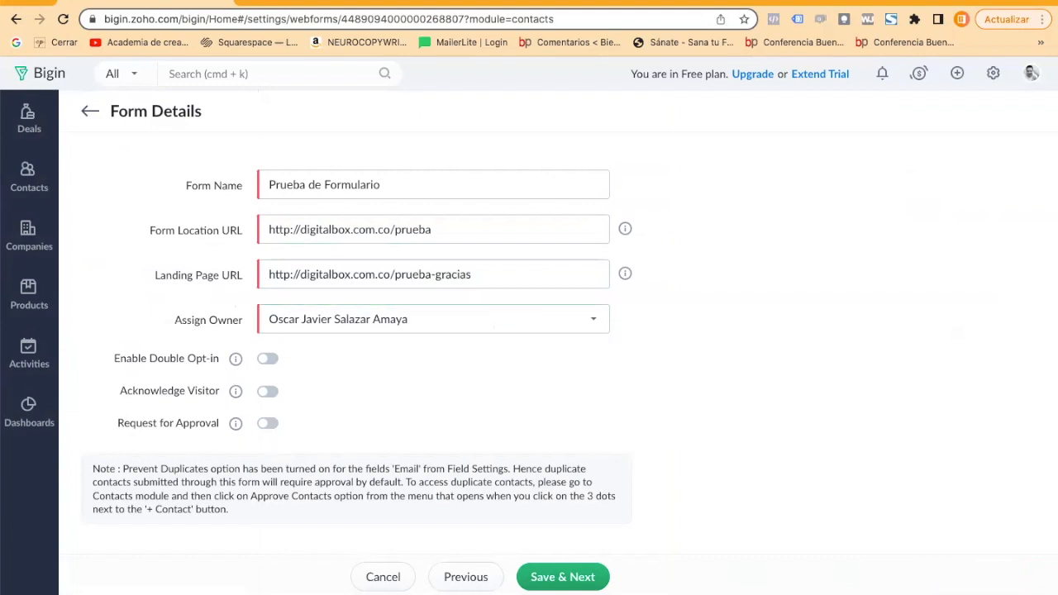
{"action": "left_click", "coordinate": [560, 582]}
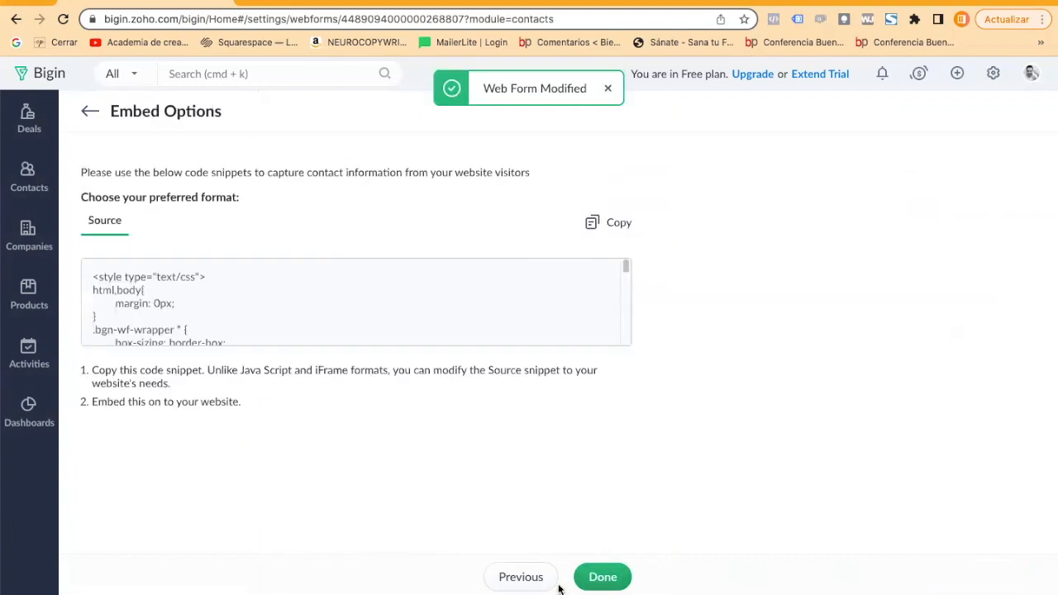
Look through the web form's embed source code to its end and return to the list of web forms.
{"action": "scroll", "coordinate": [440, 321], "scroll_direction": "down", "scroll_amount": 3}
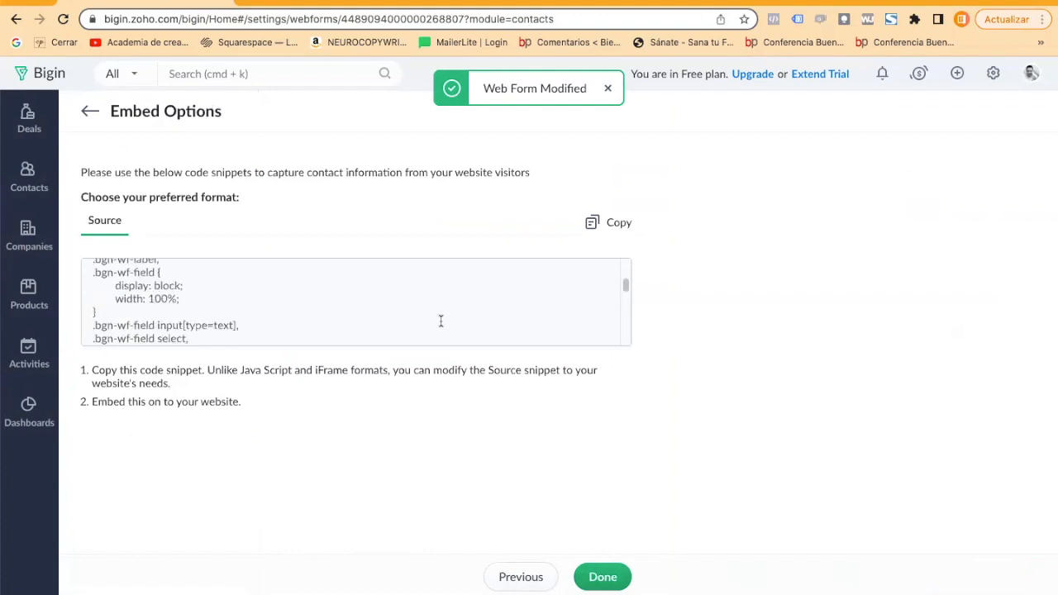
{"action": "scroll", "coordinate": [441, 320], "scroll_direction": "down", "scroll_amount": 5}
{"action": "scroll", "coordinate": [441, 320], "scroll_direction": "down", "scroll_amount": 10}
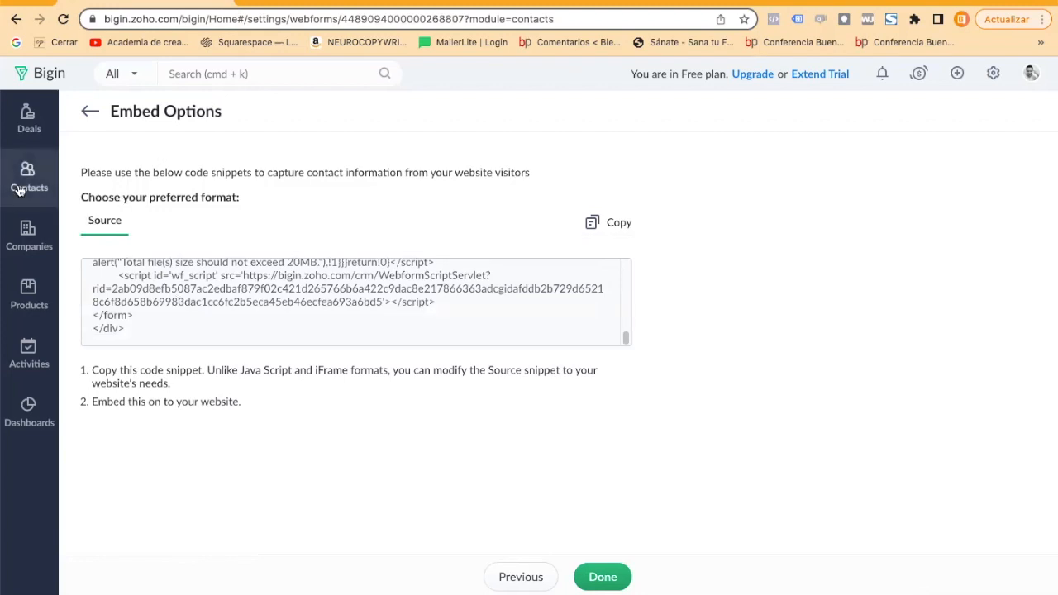
{"action": "left_click", "coordinate": [89, 115]}
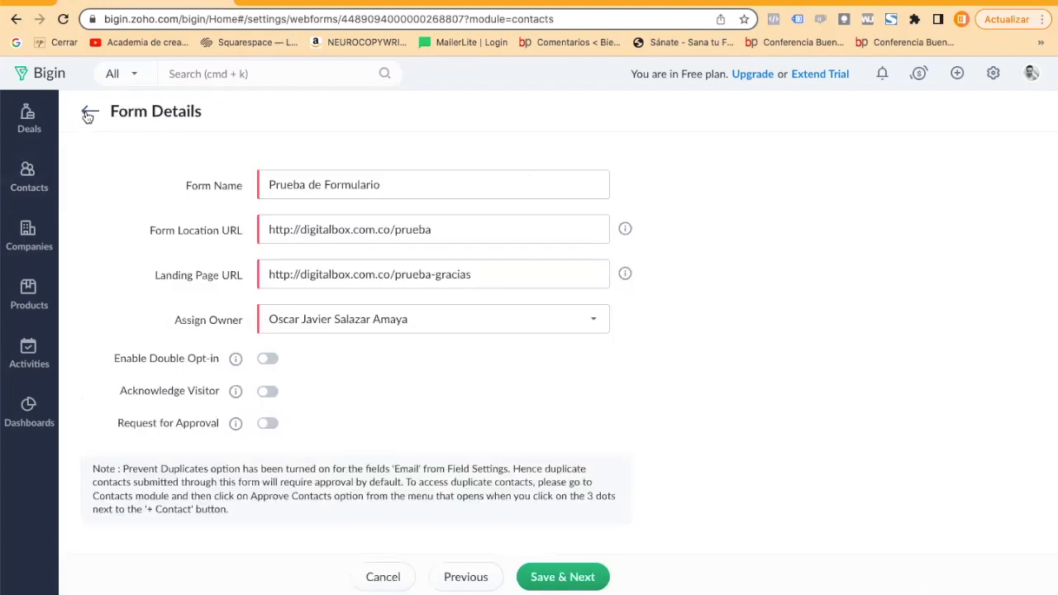
{"action": "left_click", "coordinate": [89, 115]}
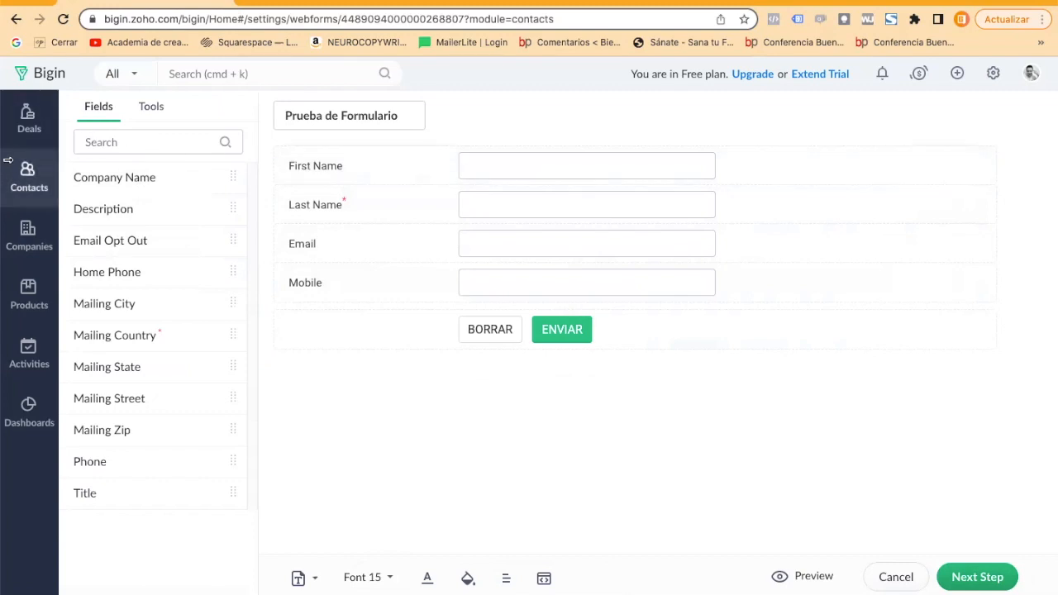
{"action": "left_click", "coordinate": [14, 18]}
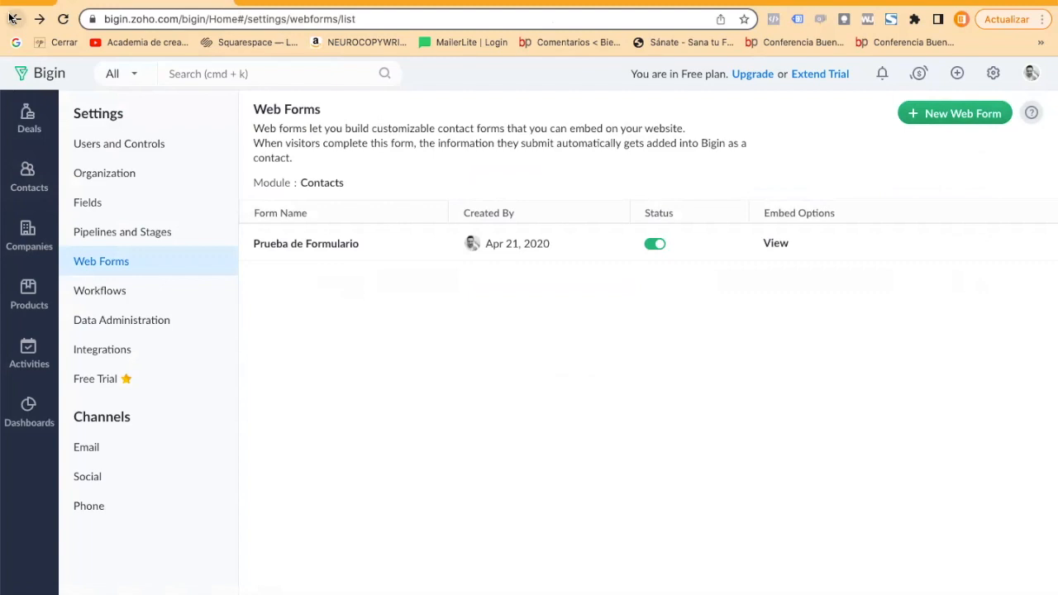
Open the Big Deal Rule workflow to view its trigger, conditions and actions.
{"action": "left_click", "coordinate": [115, 293]}
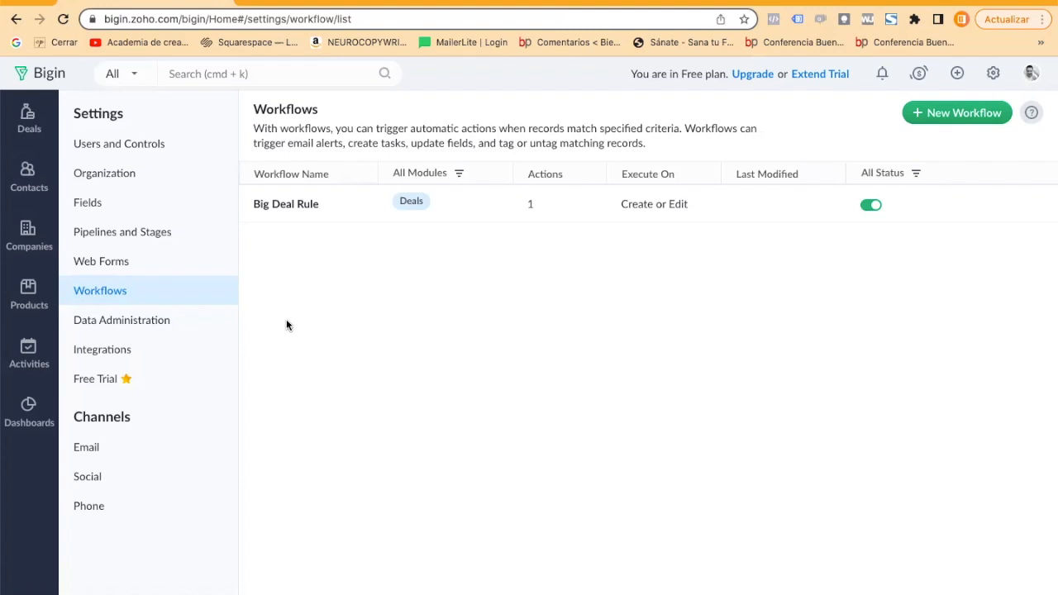
{"action": "left_click", "coordinate": [268, 206]}
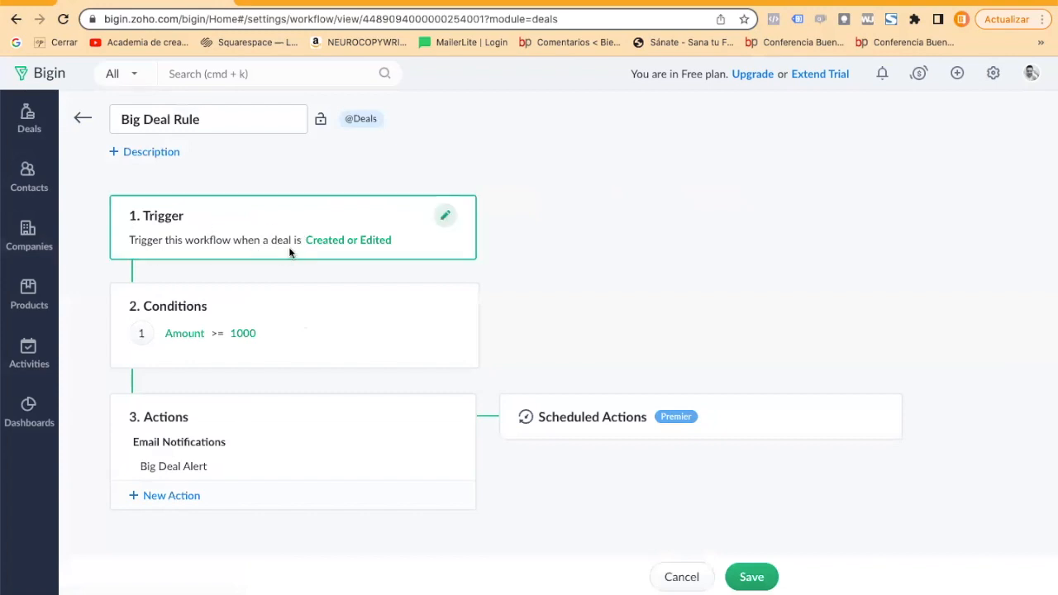
View the trigger options of the Big Deal Rule workflow and return to the list of workflows.
{"action": "left_click", "coordinate": [445, 214]}
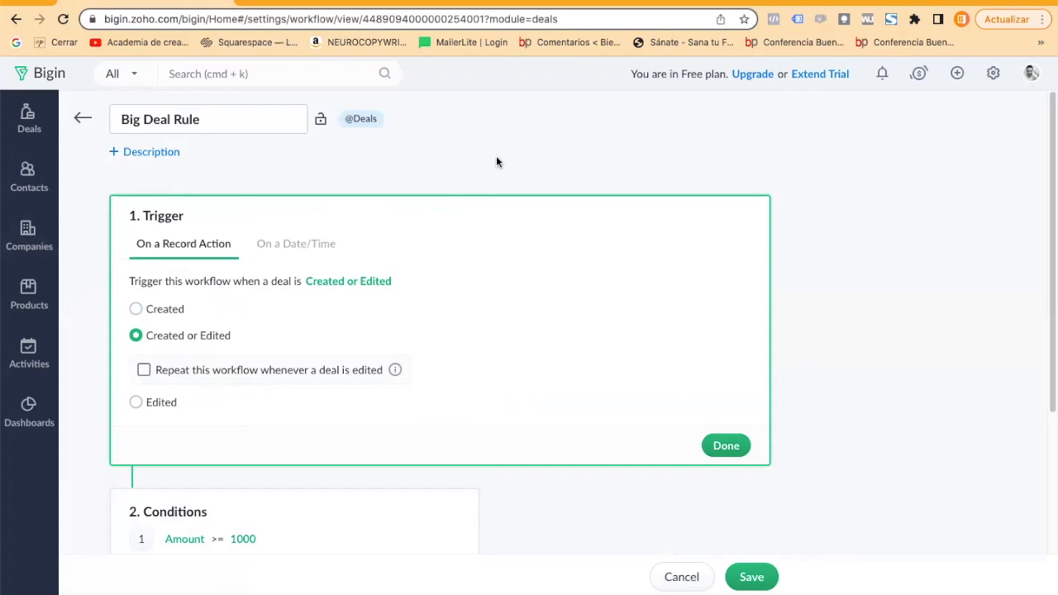
{"action": "left_click", "coordinate": [729, 445]}
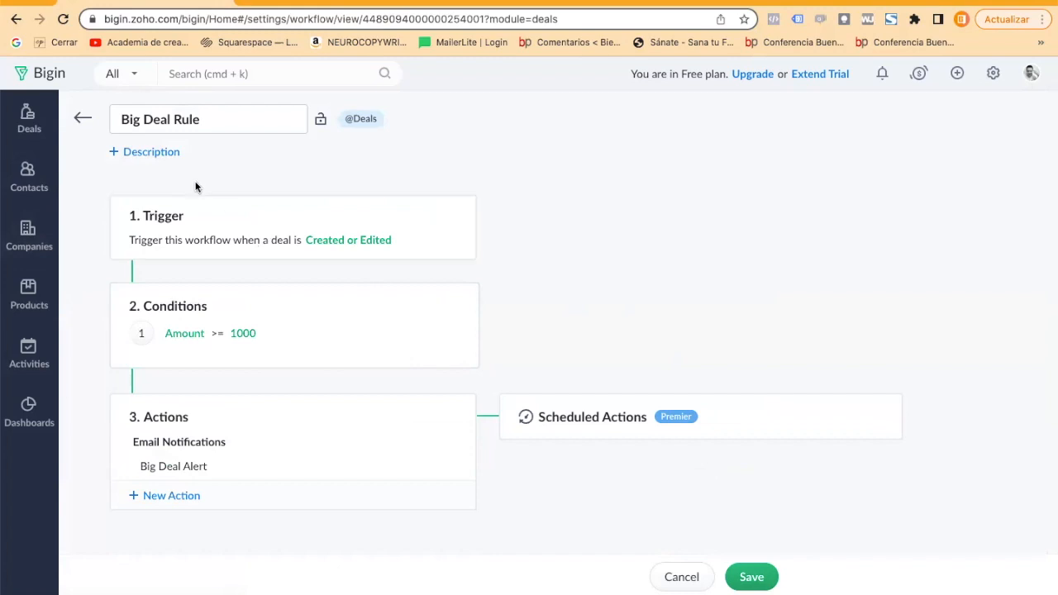
{"action": "left_click", "coordinate": [82, 121]}
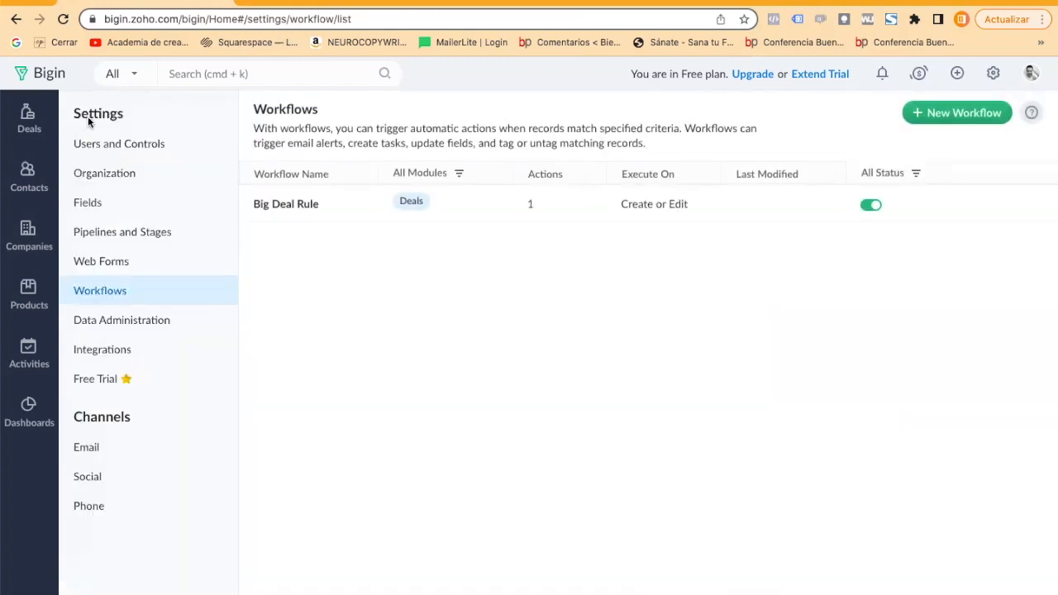
Start a new workflow for the Deals module and name it "Seguimiento de Propuesta".
{"action": "left_click", "coordinate": [964, 114]}
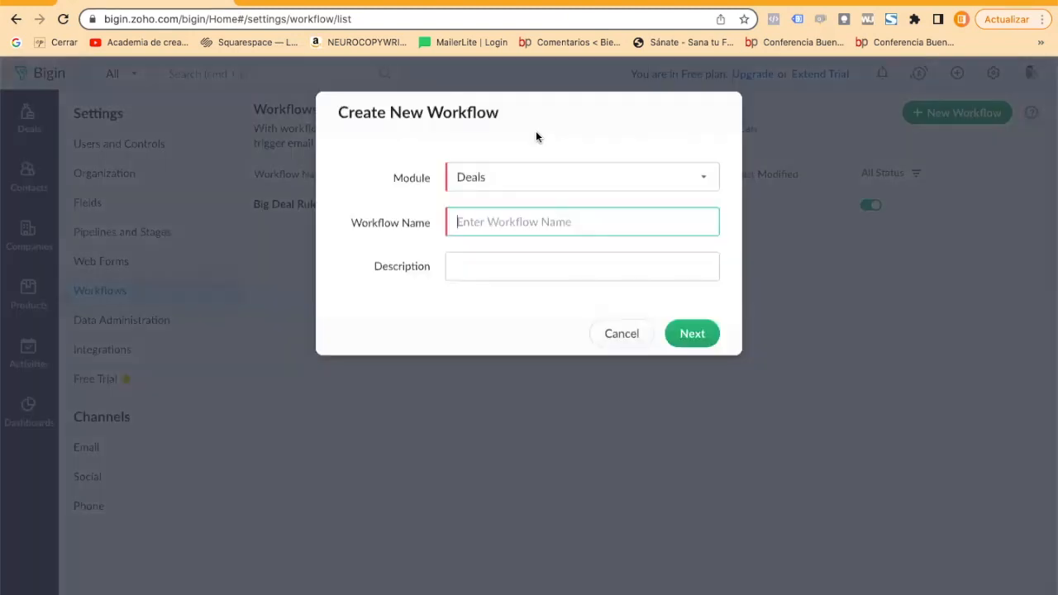
{"action": "left_click", "coordinate": [498, 173]}
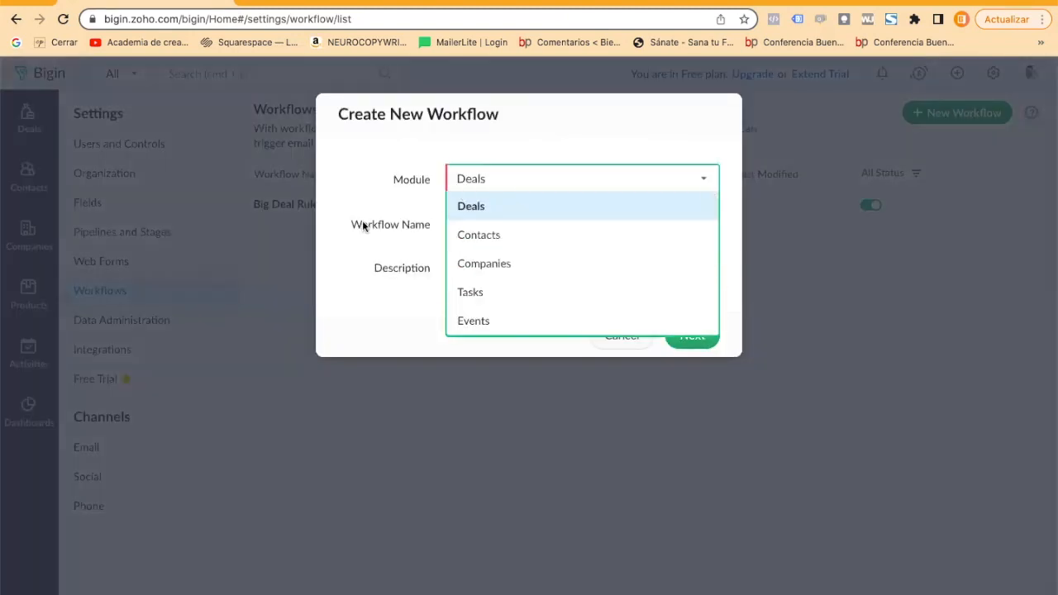
{"action": "left_click", "coordinate": [451, 224]}
{"action": "type", "text": "Seguiment"}
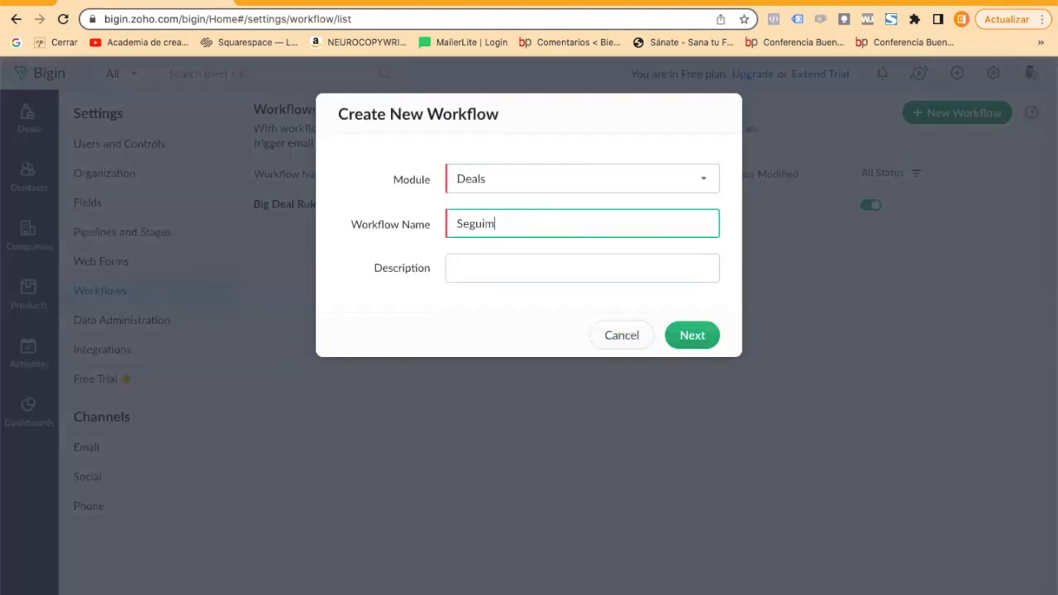
{"action": "key", "text": "BackSpace"}
{"action": "key", "text": "BackSpace"}
{"action": "key", "text": "BackSpace"}
{"action": "type", "text": "iento de Propu"}
{"action": "key", "text": "BackSpace"}
{"action": "key", "text": "BackSpace"}
{"action": "key", "text": "BackSpace"}
{"action": "type", "text": "opuesta"}
Copy the workflow name into its description and continue to the workflow's trigger setup.
{"action": "left_click", "coordinate": [565, 272]}
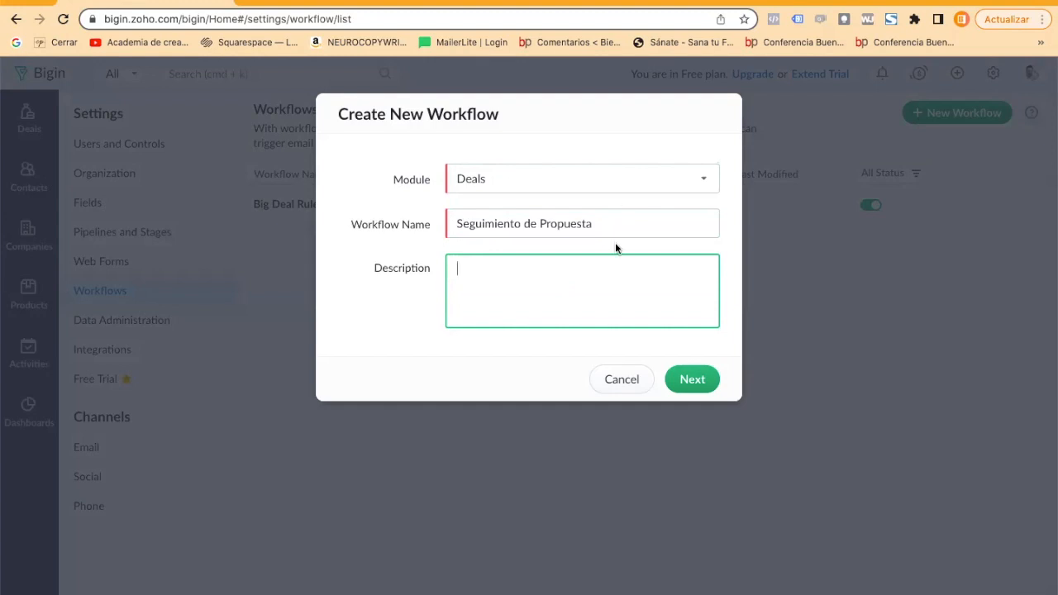
{"action": "left_click", "coordinate": [624, 223]}
{"action": "key", "text": "super+a"}
{"action": "key", "text": "super+c"}
{"action": "left_click", "coordinate": [583, 279]}
{"action": "key", "text": "super+v"}
{"action": "left_click", "coordinate": [681, 373]}
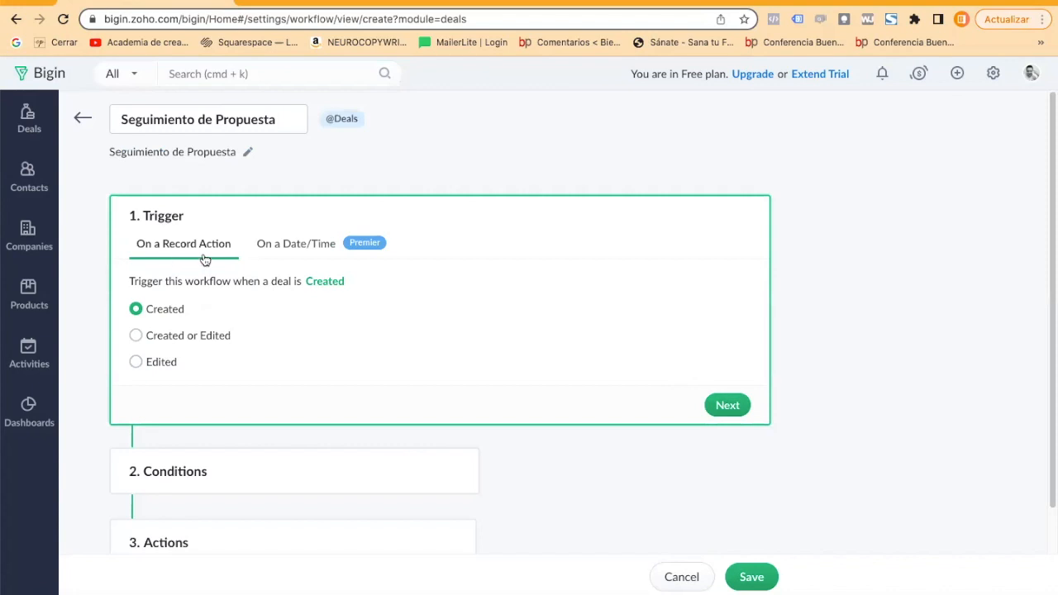
Check the date/time trigger option, then keep the trigger on deals being Created and proceed to the conditions.
{"action": "left_click", "coordinate": [295, 240]}
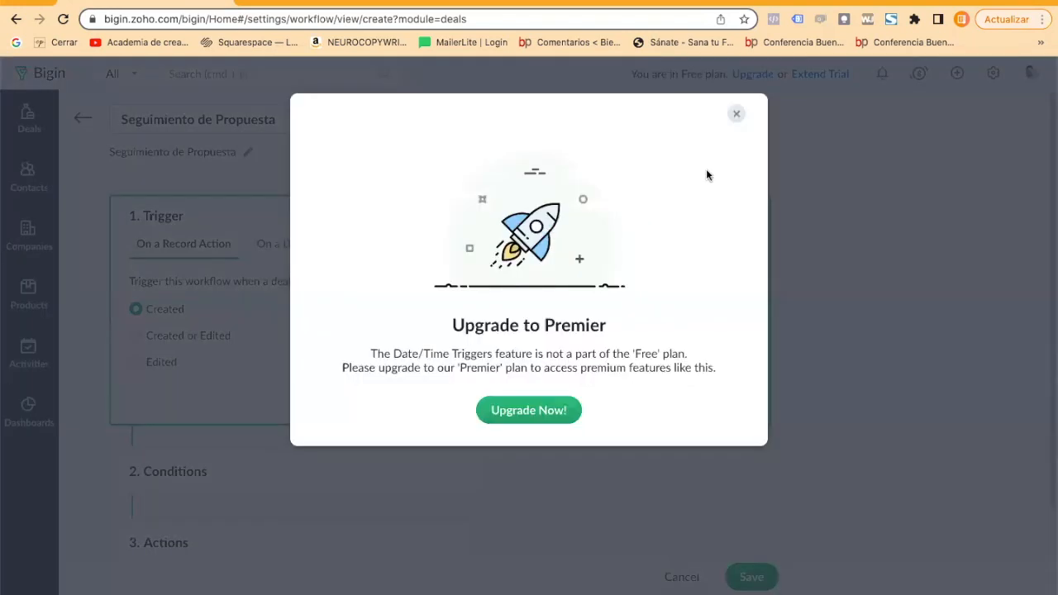
{"action": "left_click", "coordinate": [736, 113]}
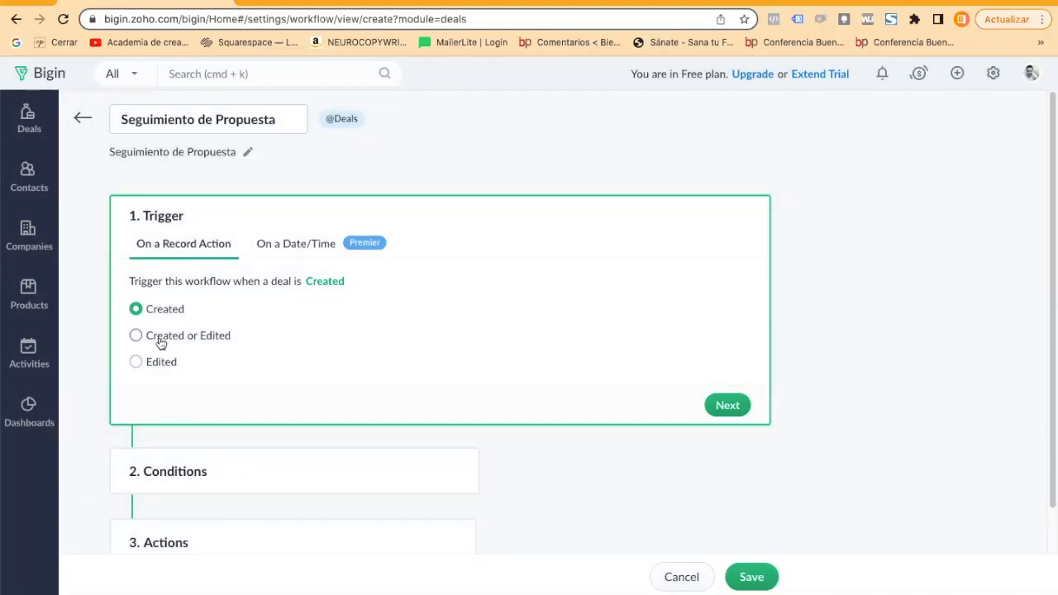
{"action": "scroll", "coordinate": [633, 389], "scroll_direction": "down", "scroll_amount": 1}
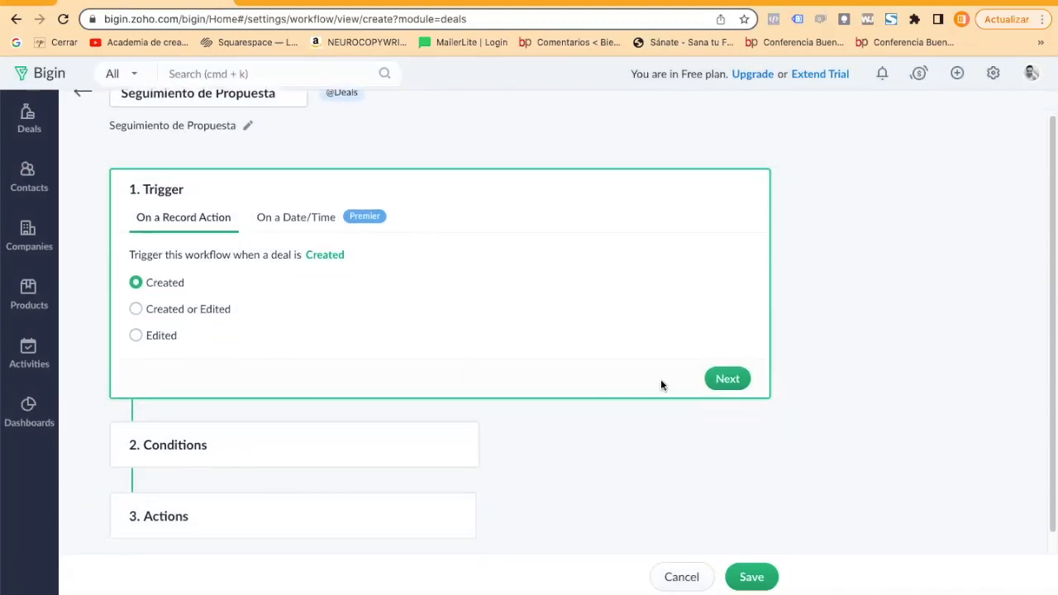
{"action": "left_click", "coordinate": [730, 380]}
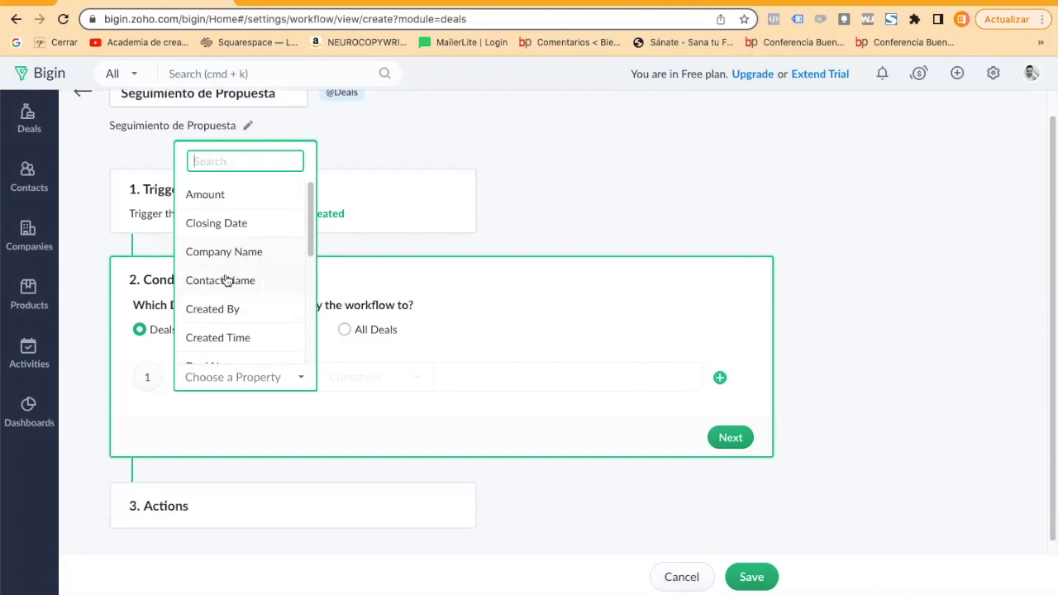
Look through the deal properties available for the first condition and choose Created Time.
{"action": "scroll", "coordinate": [226, 281], "scroll_direction": "down", "scroll_amount": 1}
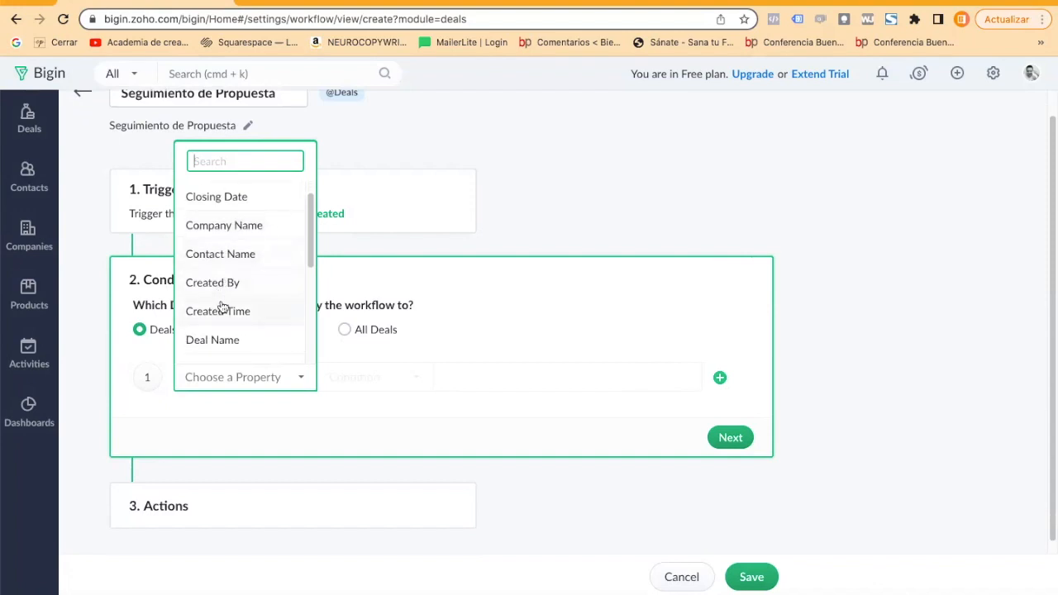
{"action": "scroll", "coordinate": [223, 308], "scroll_direction": "down", "scroll_amount": 5}
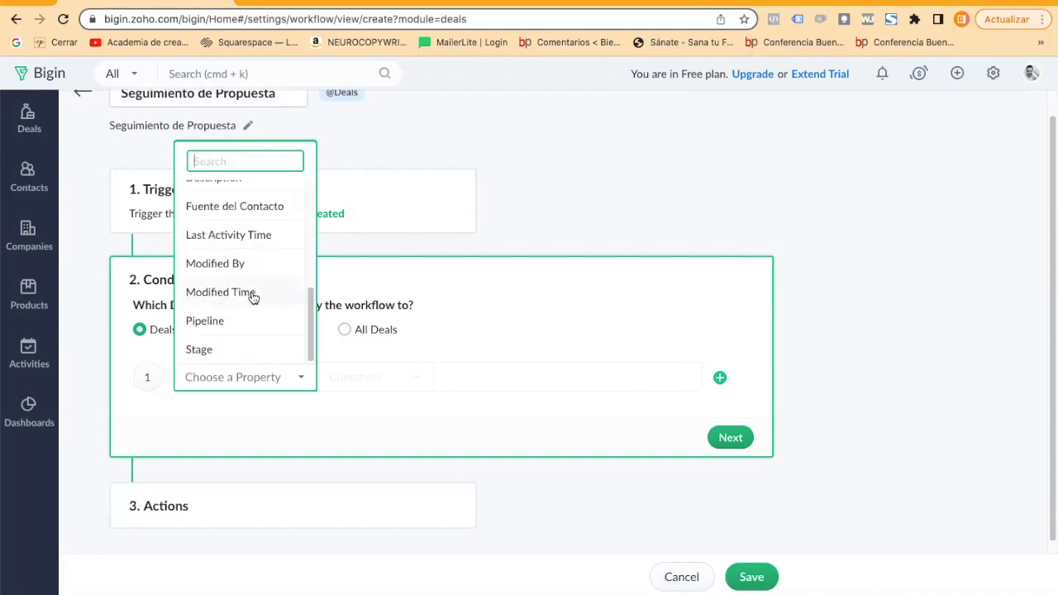
{"action": "scroll", "coordinate": [252, 285], "scroll_direction": "up", "scroll_amount": 6}
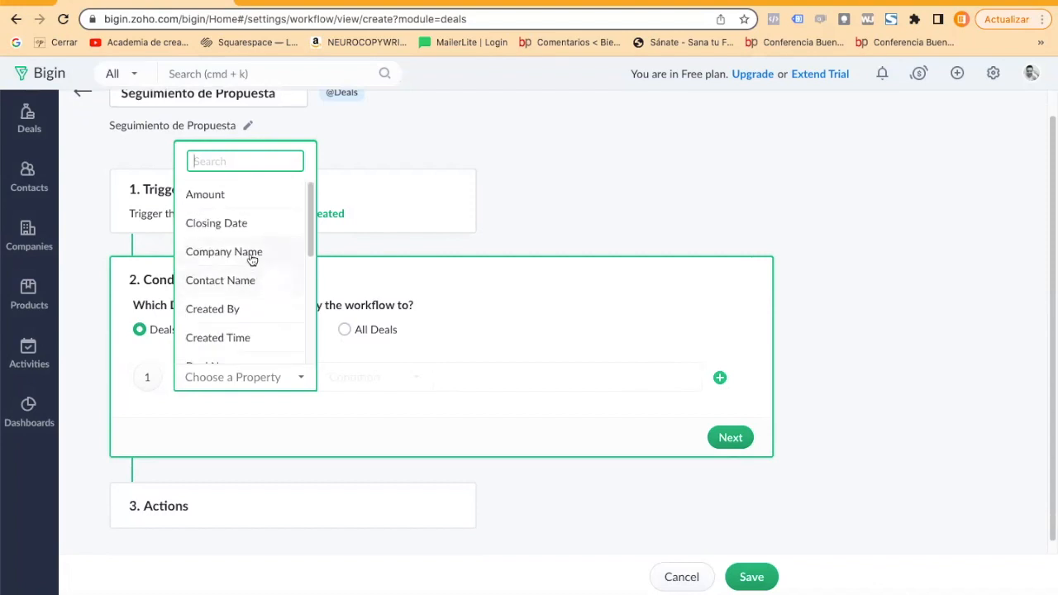
{"action": "scroll", "coordinate": [252, 256], "scroll_direction": "down", "scroll_amount": 2}
{"action": "scroll", "coordinate": [253, 257], "scroll_direction": "down", "scroll_amount": 4}
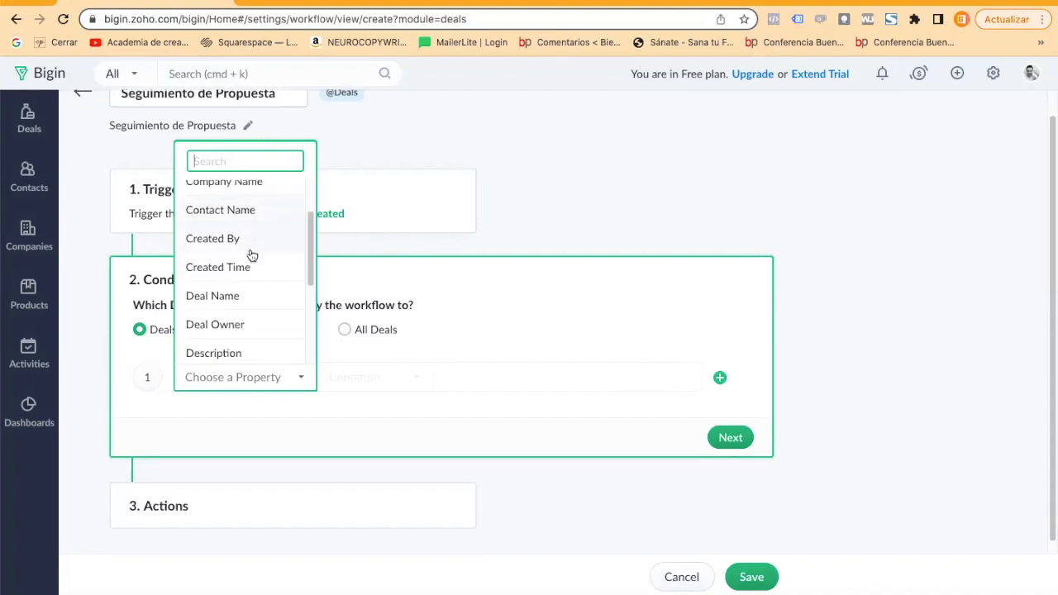
{"action": "scroll", "coordinate": [252, 273], "scroll_direction": "up", "scroll_amount": 6}
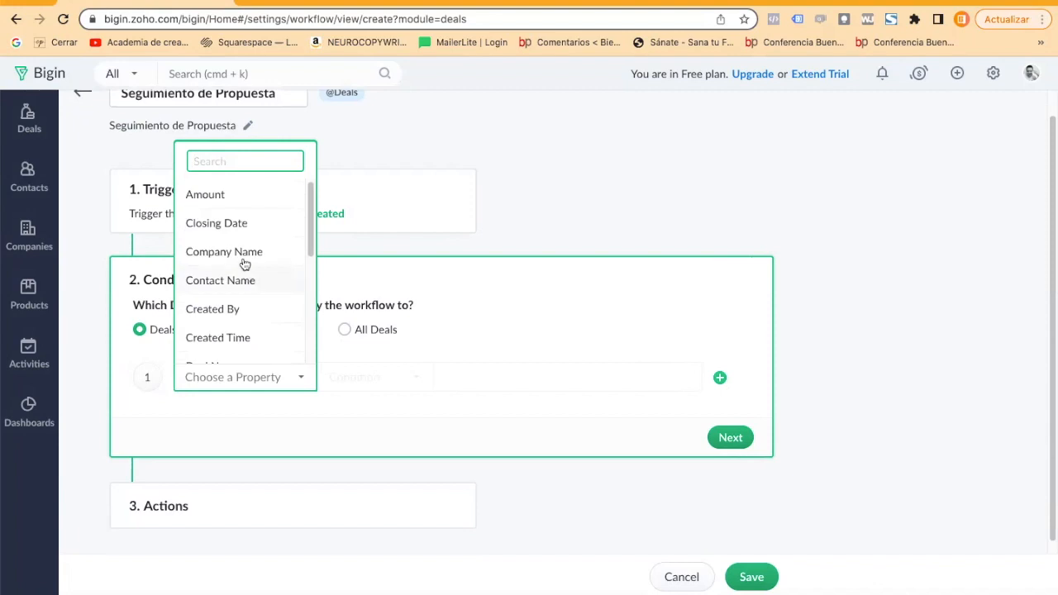
{"action": "scroll", "coordinate": [242, 236], "scroll_direction": "down", "scroll_amount": 1}
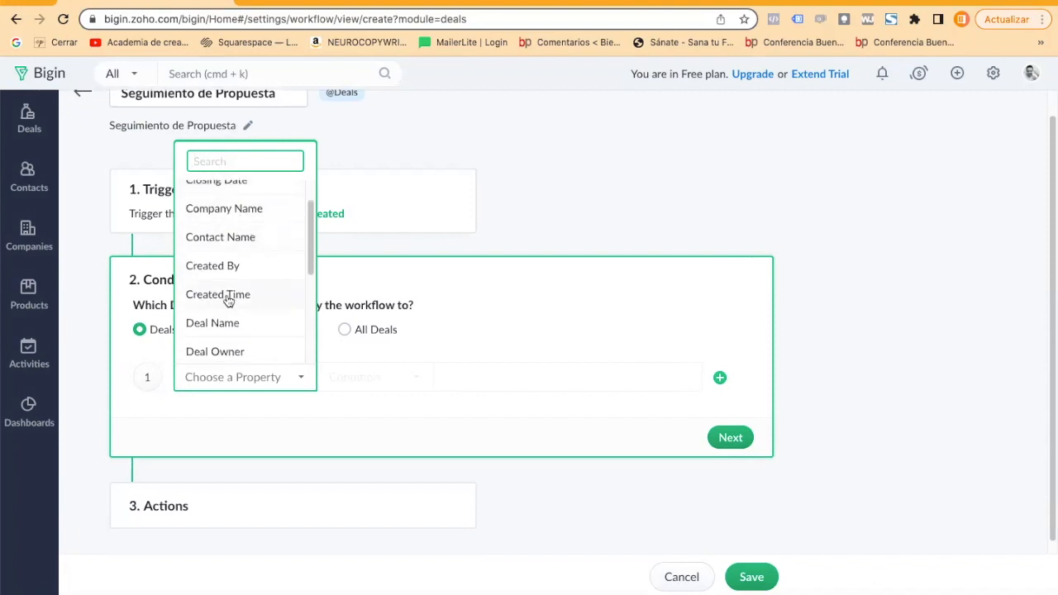
{"action": "scroll", "coordinate": [228, 299], "scroll_direction": "down", "scroll_amount": 1}
{"action": "left_click", "coordinate": [230, 256]}
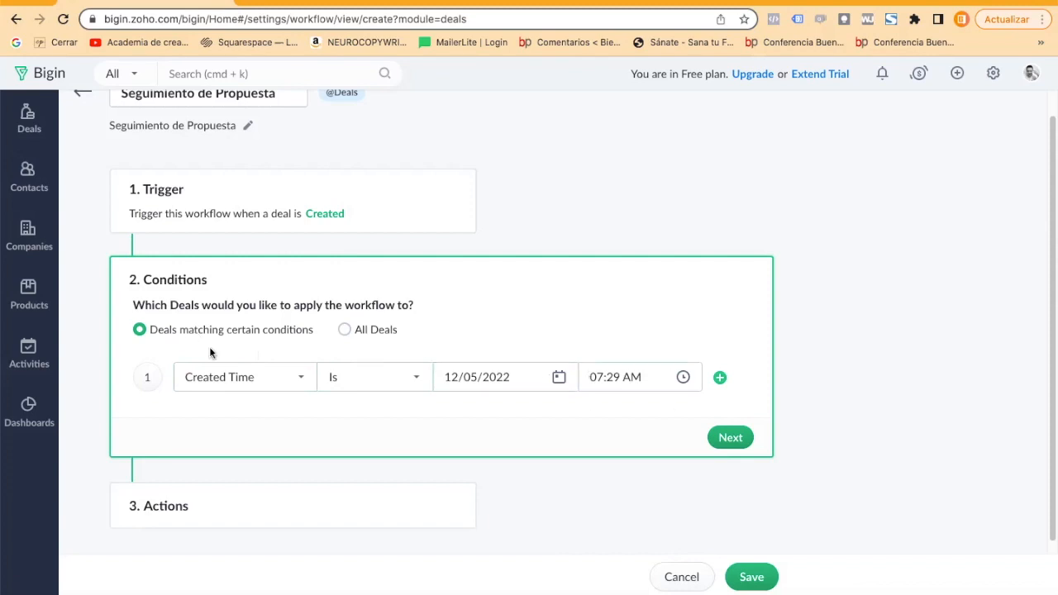
Change the condition to Last Activity Time with the Is Before operator, and leave the new workflow without saving it.
{"action": "left_click", "coordinate": [230, 374]}
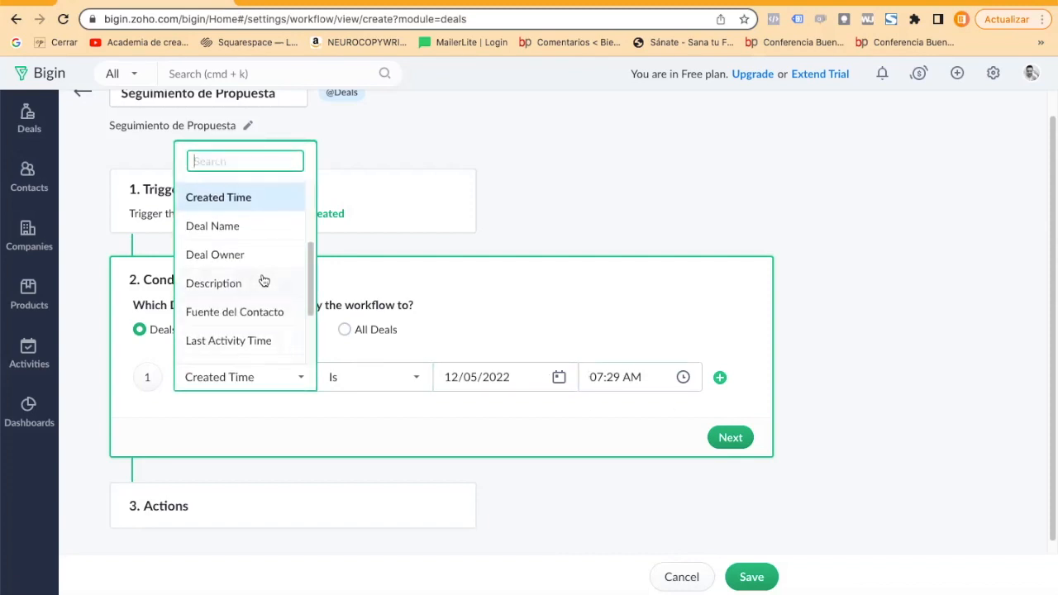
{"action": "scroll", "coordinate": [263, 281], "scroll_direction": "down", "scroll_amount": 4}
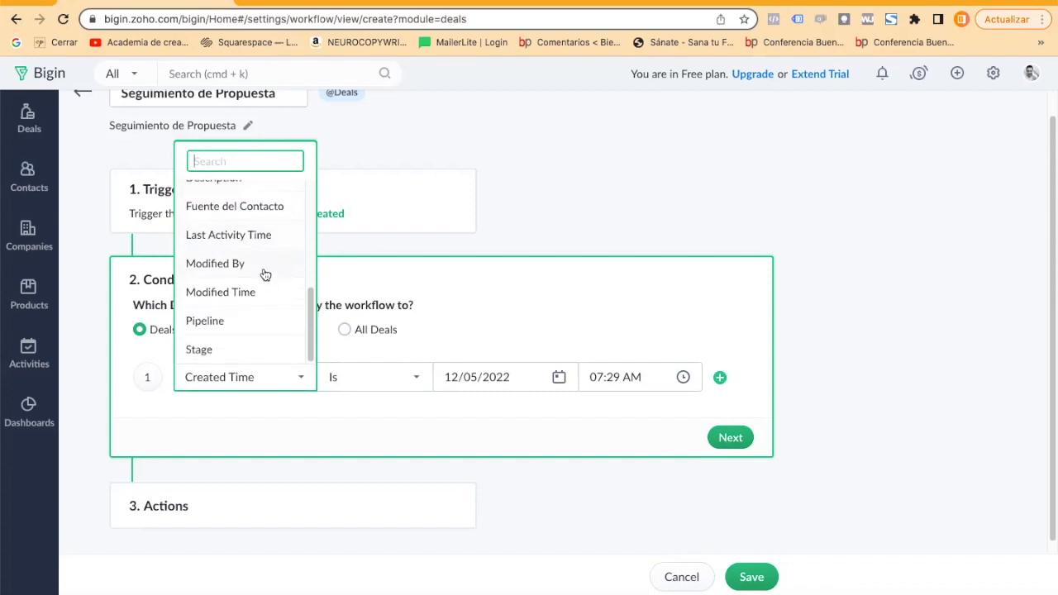
{"action": "left_click", "coordinate": [240, 237]}
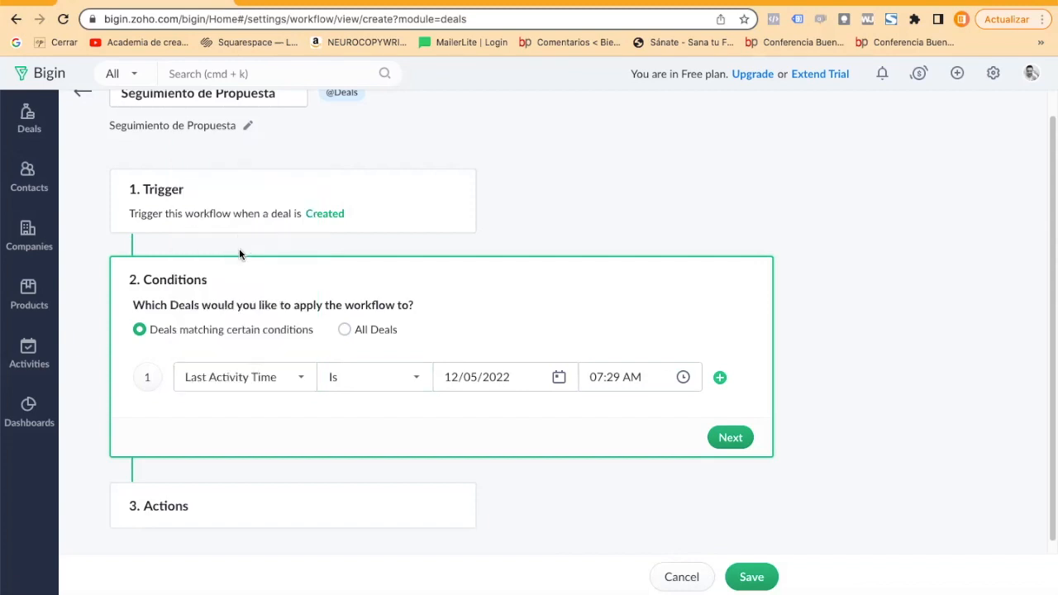
{"action": "left_click", "coordinate": [379, 386]}
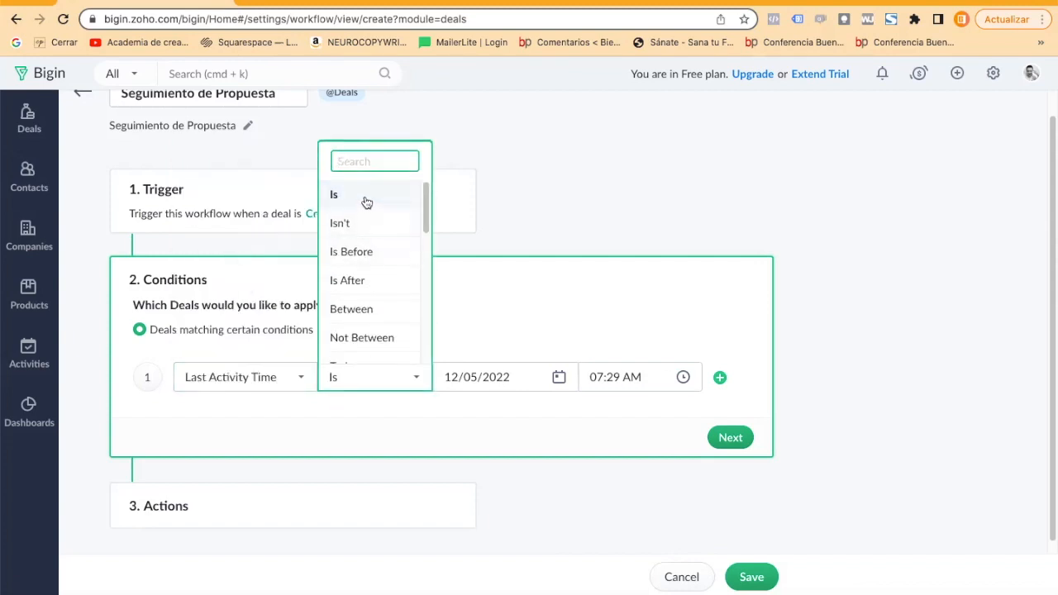
{"action": "left_click", "coordinate": [349, 253]}
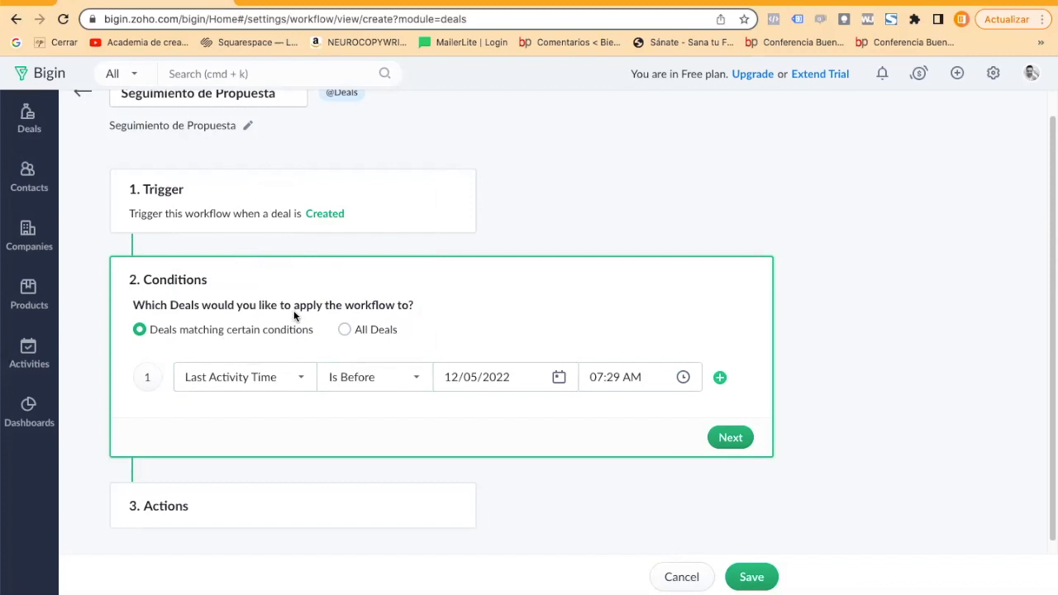
{"action": "scroll", "coordinate": [279, 318], "scroll_direction": "down", "scroll_amount": 1}
{"action": "scroll", "coordinate": [278, 322], "scroll_direction": "up", "scroll_amount": 2}
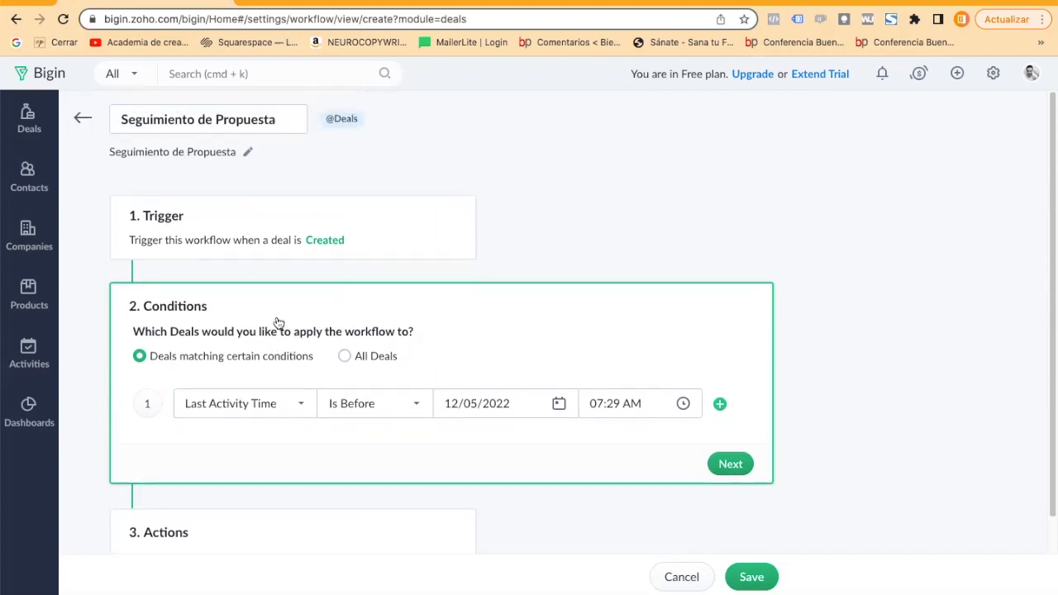
{"action": "left_click", "coordinate": [82, 116]}
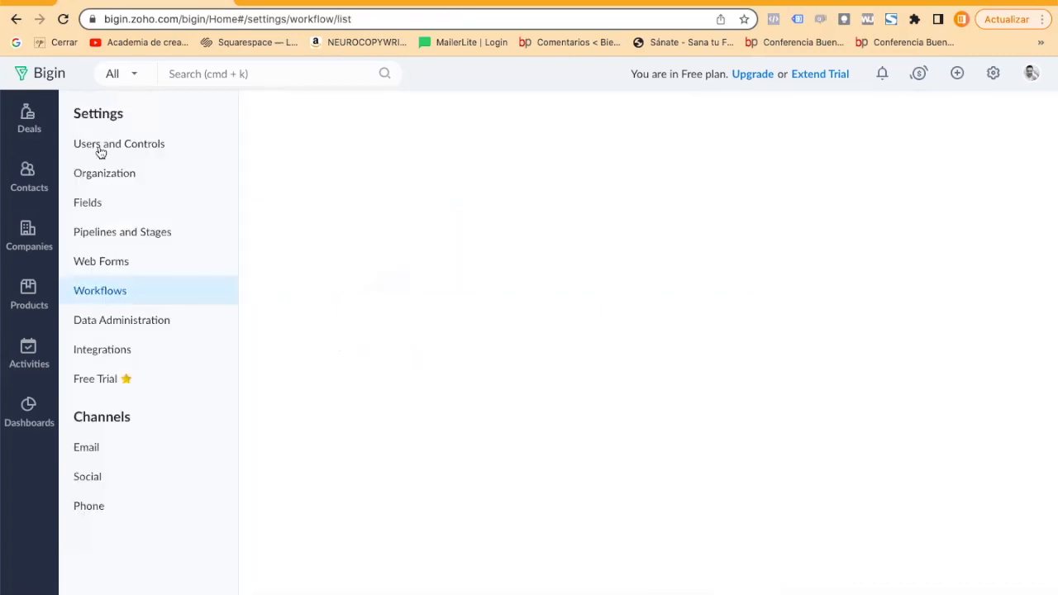
Reopen the Big Deal Rule workflow and review its record-action trigger settings.
{"action": "left_click", "coordinate": [300, 206]}
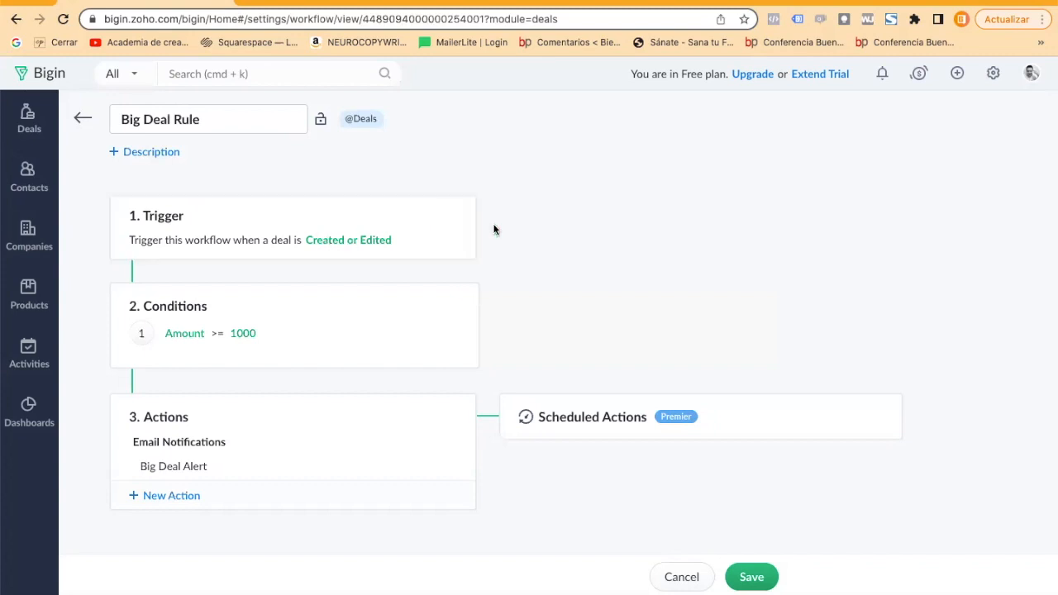
{"action": "left_click", "coordinate": [443, 218]}
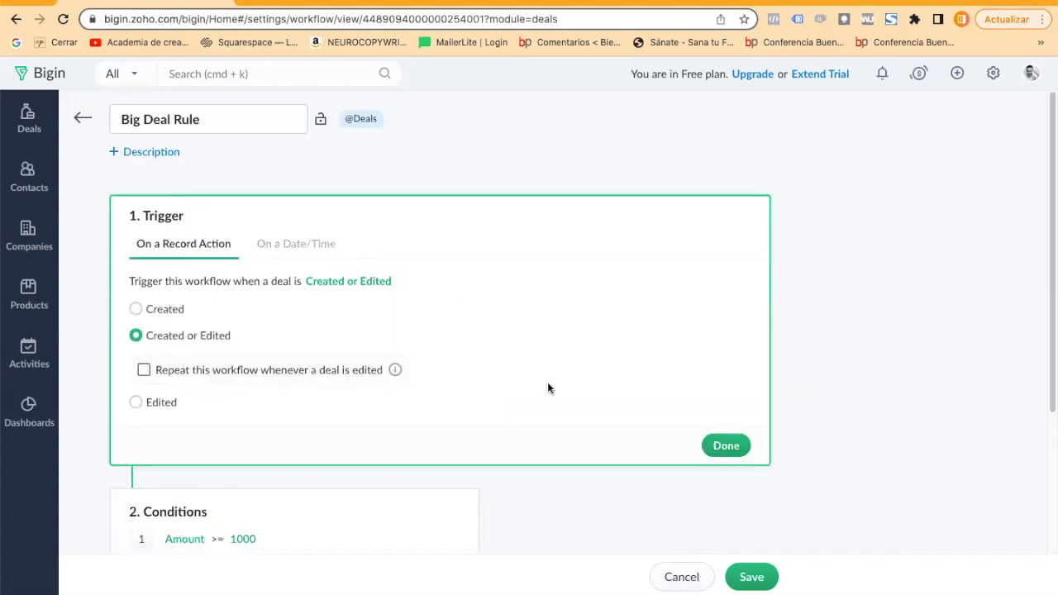
{"action": "left_click", "coordinate": [726, 446]}
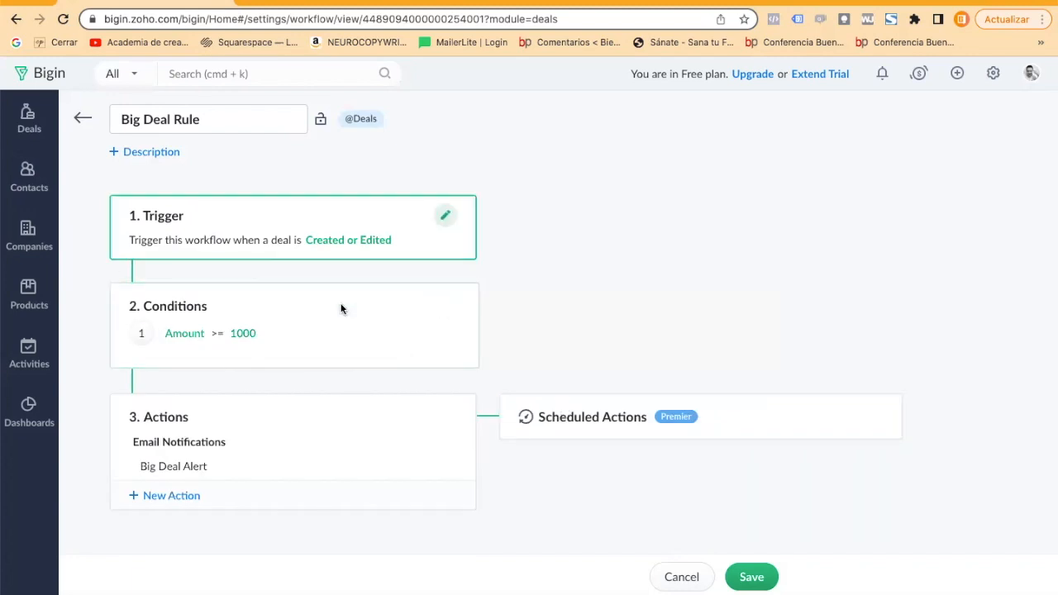
Review the Amount condition of the Big Deal Rule workflow and close its editor without changing it.
{"action": "left_click", "coordinate": [447, 307]}
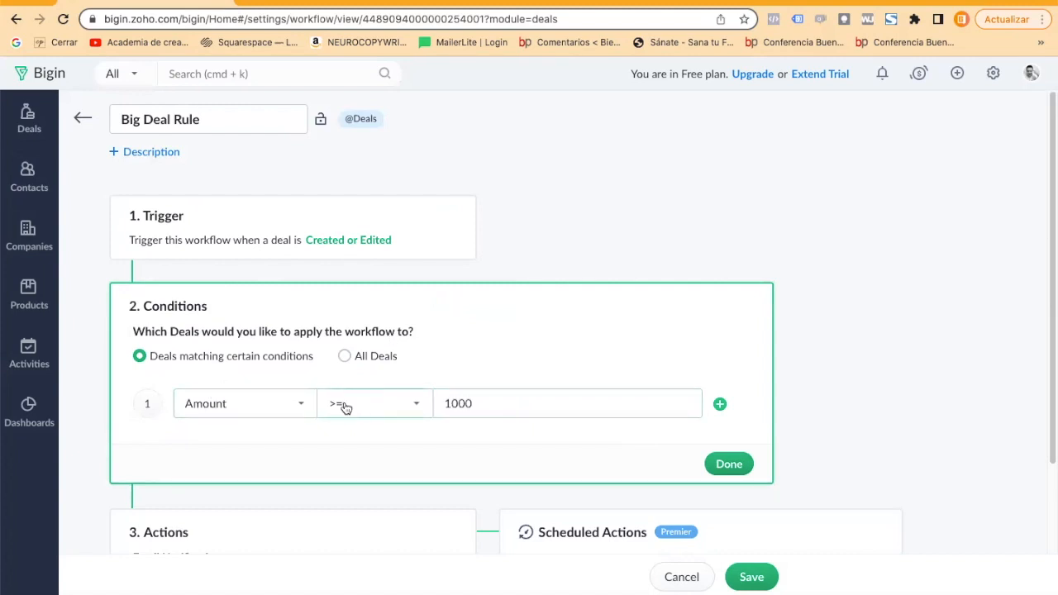
{"action": "left_click", "coordinate": [515, 410]}
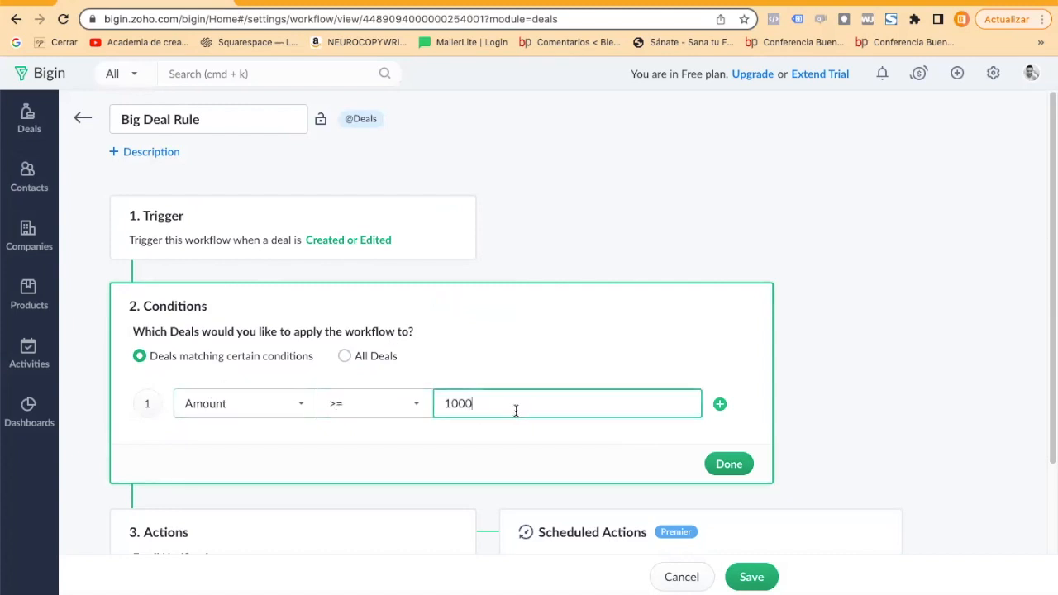
{"action": "left_click", "coordinate": [569, 234]}
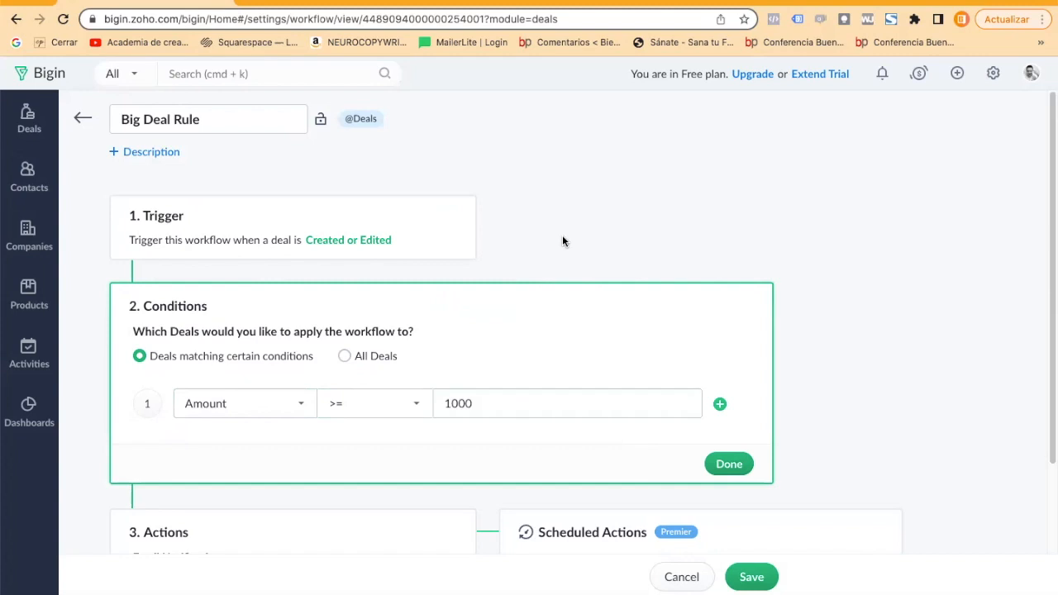
{"action": "left_click", "coordinate": [747, 467]}
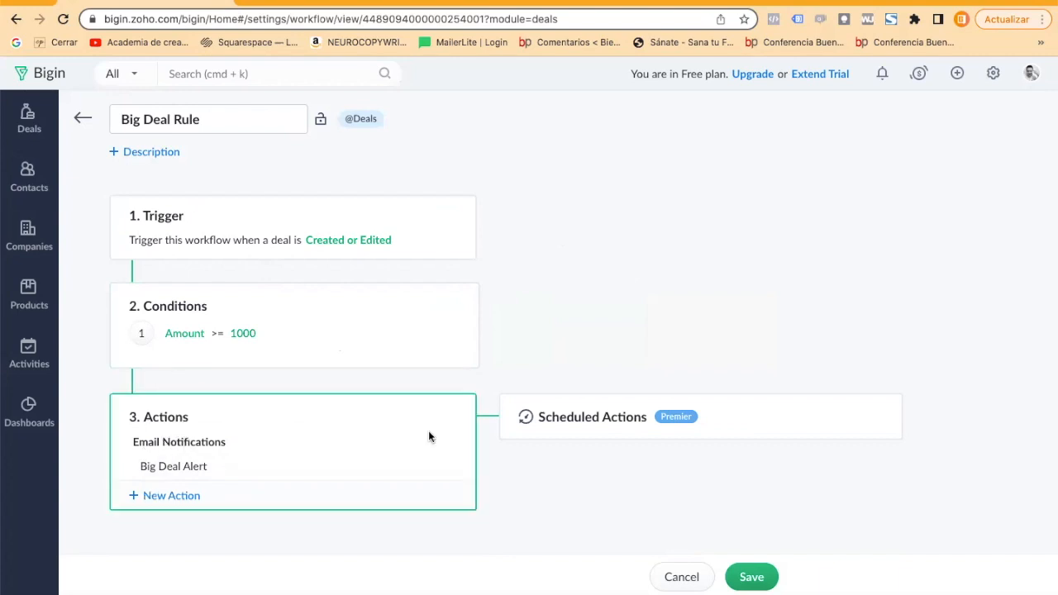
Open the Big Deal Alert email notification and review its recipients and available email templates.
{"action": "left_click", "coordinate": [176, 469]}
{"action": "left_click", "coordinate": [800, 151]}
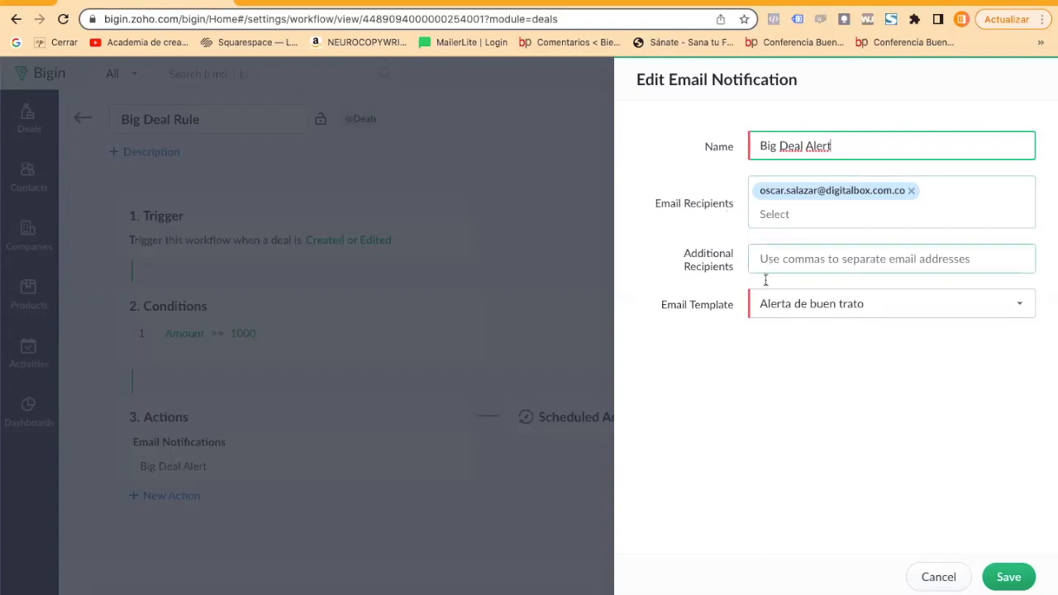
{"action": "left_click", "coordinate": [793, 305]}
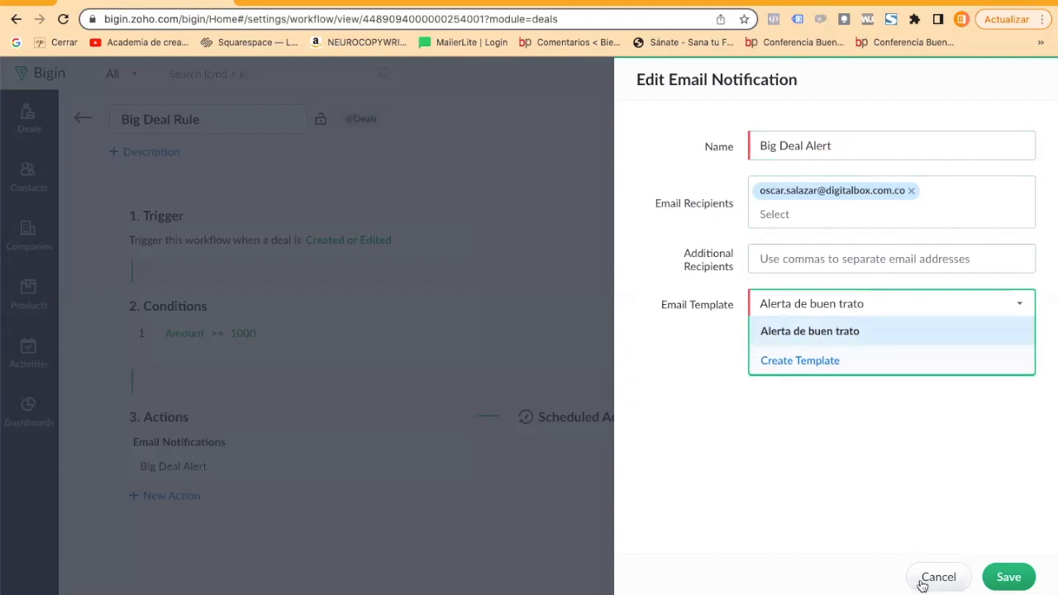
Open the form for creating a new Deals email template from the notification, and cancel it without saving.
{"action": "left_click", "coordinate": [782, 360]}
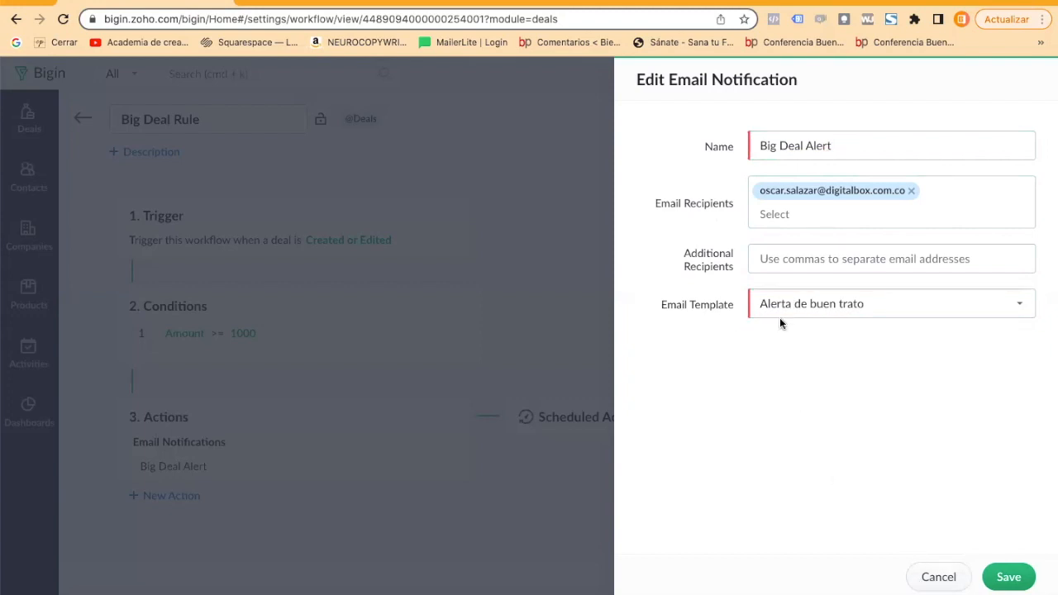
{"action": "left_click", "coordinate": [783, 317]}
{"action": "left_click", "coordinate": [780, 359]}
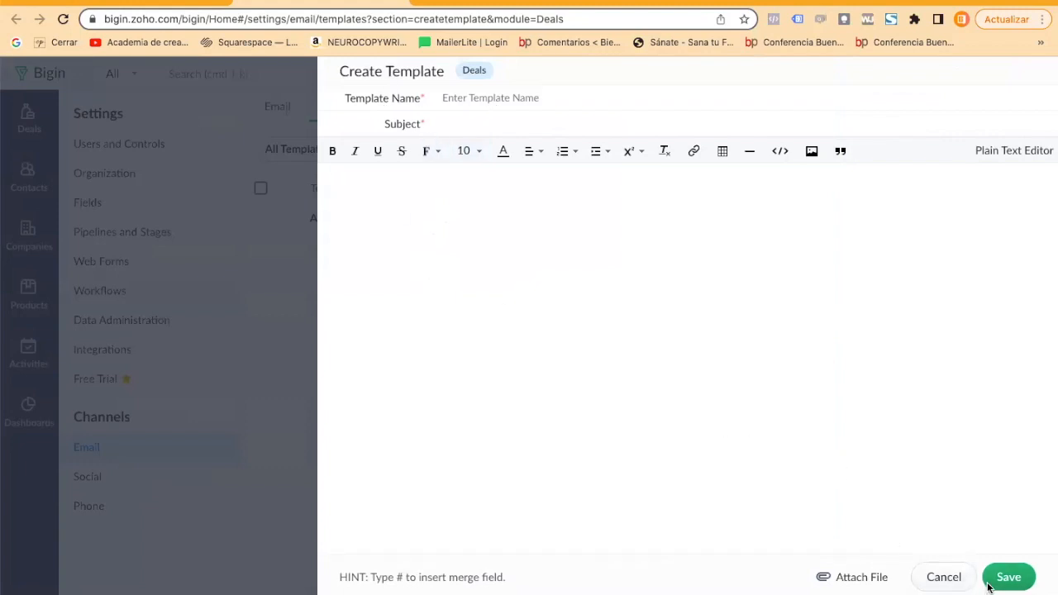
{"action": "left_click", "coordinate": [939, 579]}
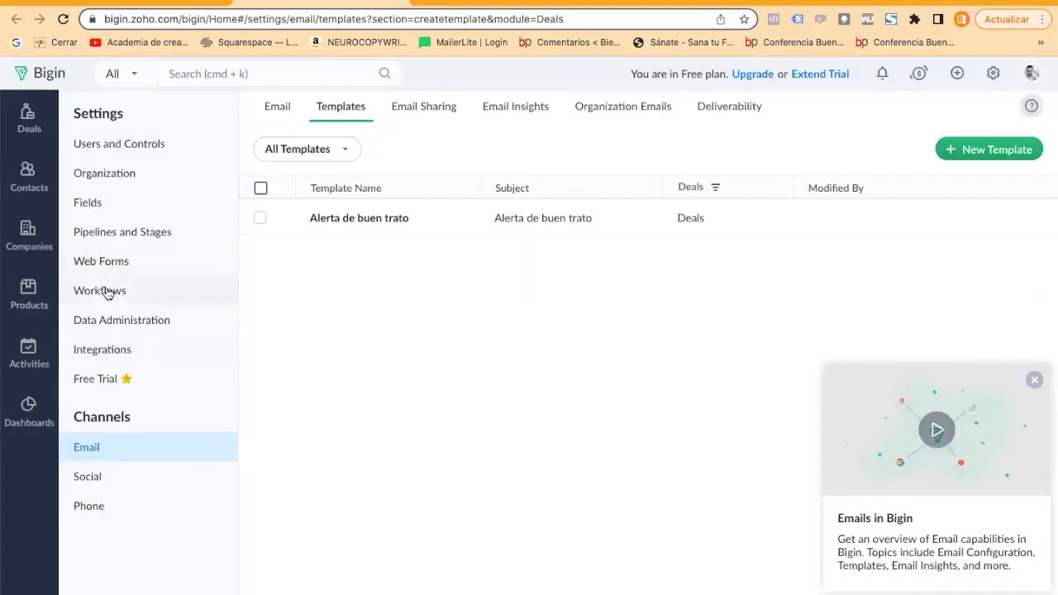
Review the Data Administration, Integrations and Free Trial settings pages.
{"action": "left_click", "coordinate": [109, 322]}
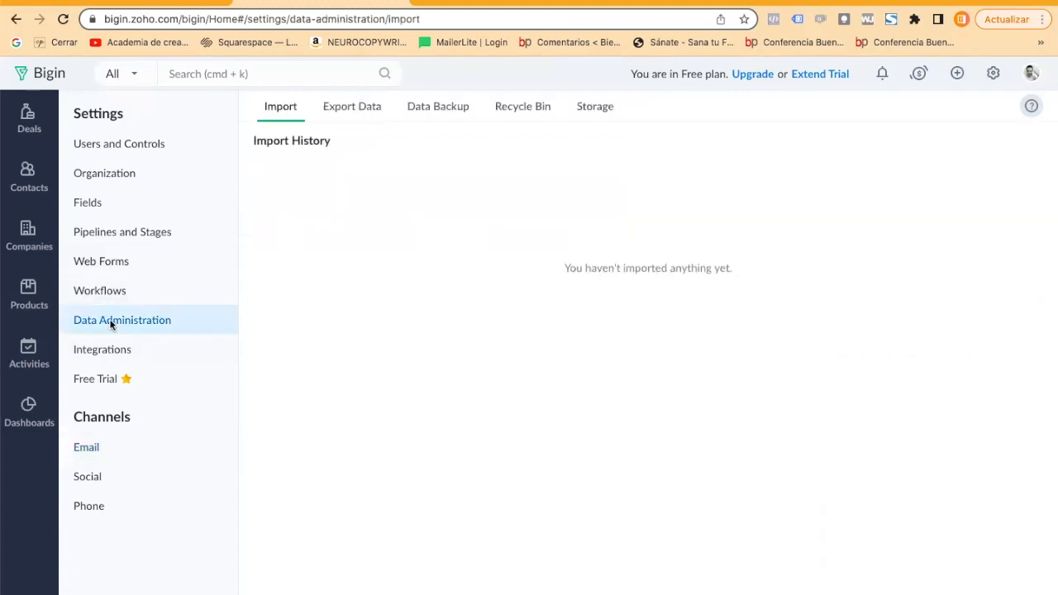
{"action": "left_click", "coordinate": [107, 347]}
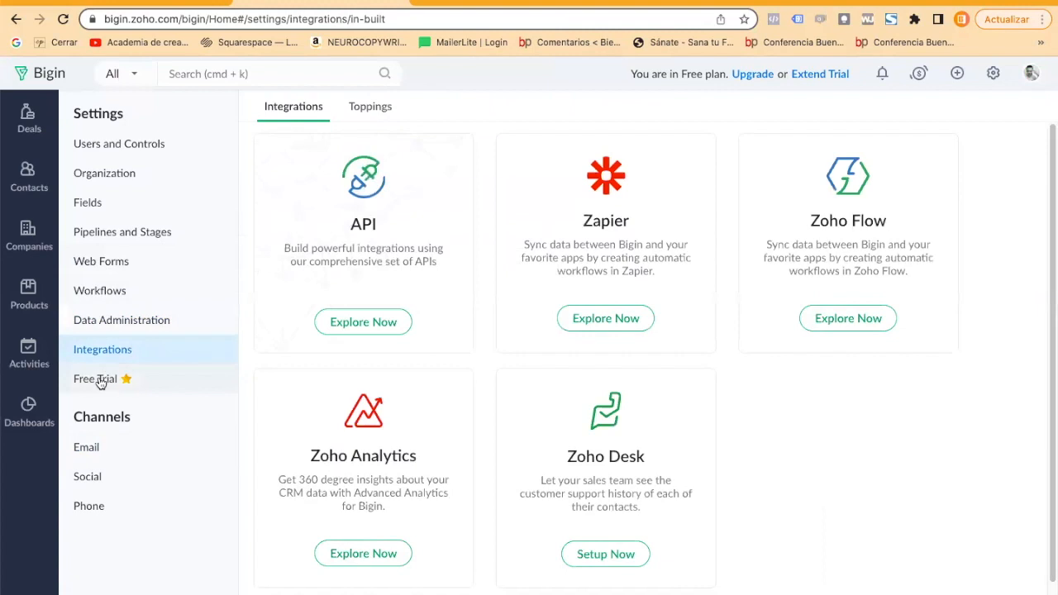
{"action": "left_click", "coordinate": [100, 380]}
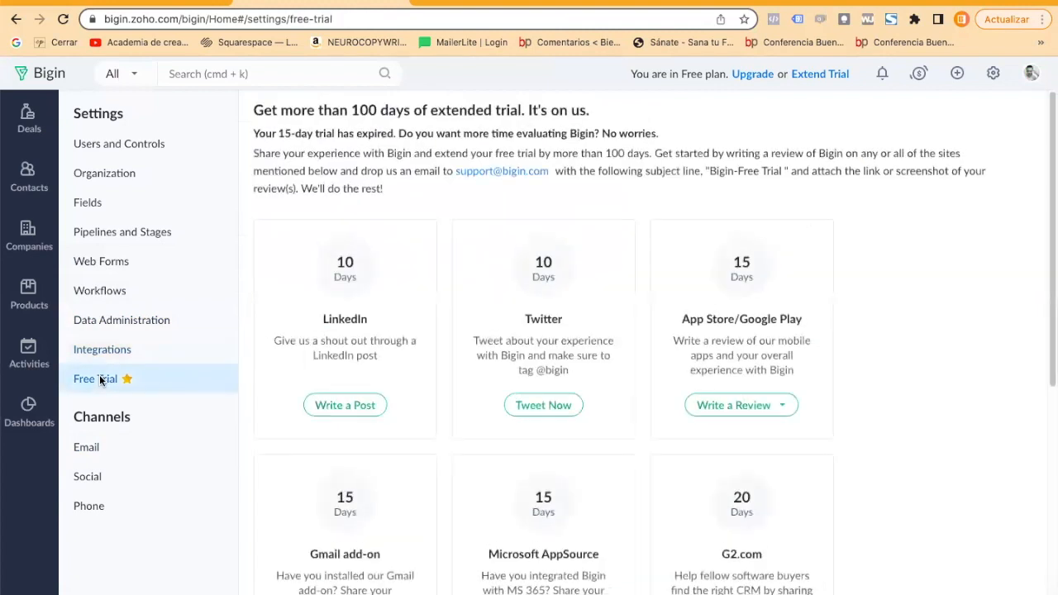
Review the Email, Social and Phone channel settings, including the email templates list.
{"action": "left_click", "coordinate": [86, 446]}
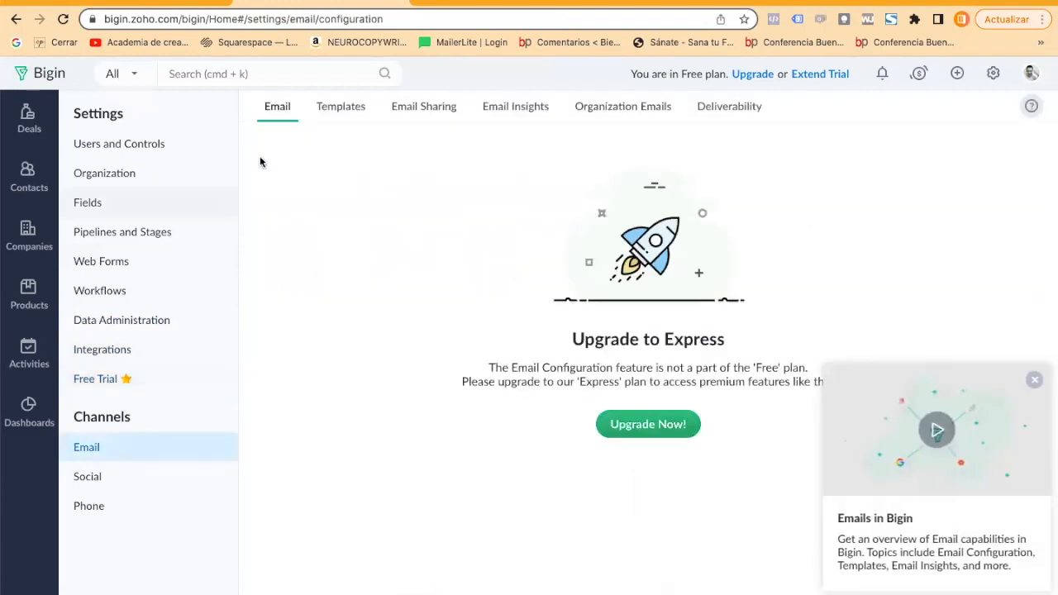
{"action": "left_click", "coordinate": [331, 109]}
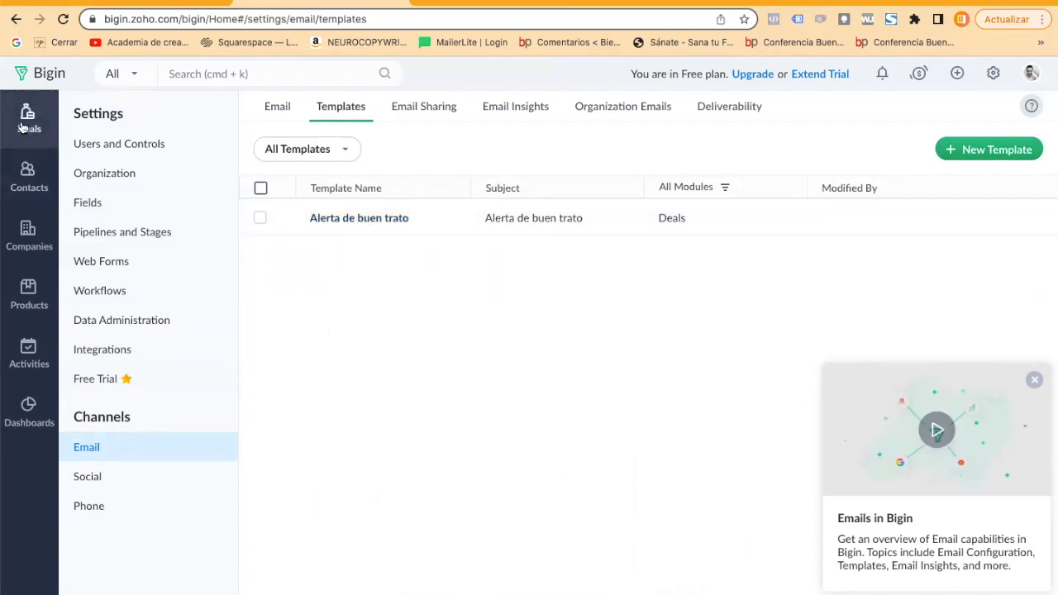
{"action": "left_click", "coordinate": [86, 488]}
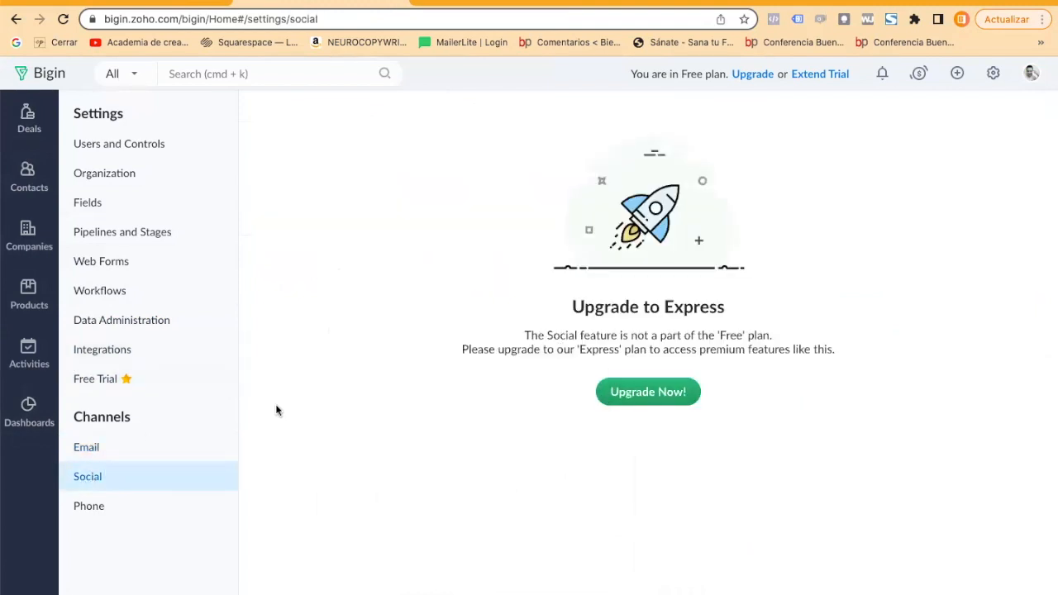
{"action": "left_click", "coordinate": [116, 505]}
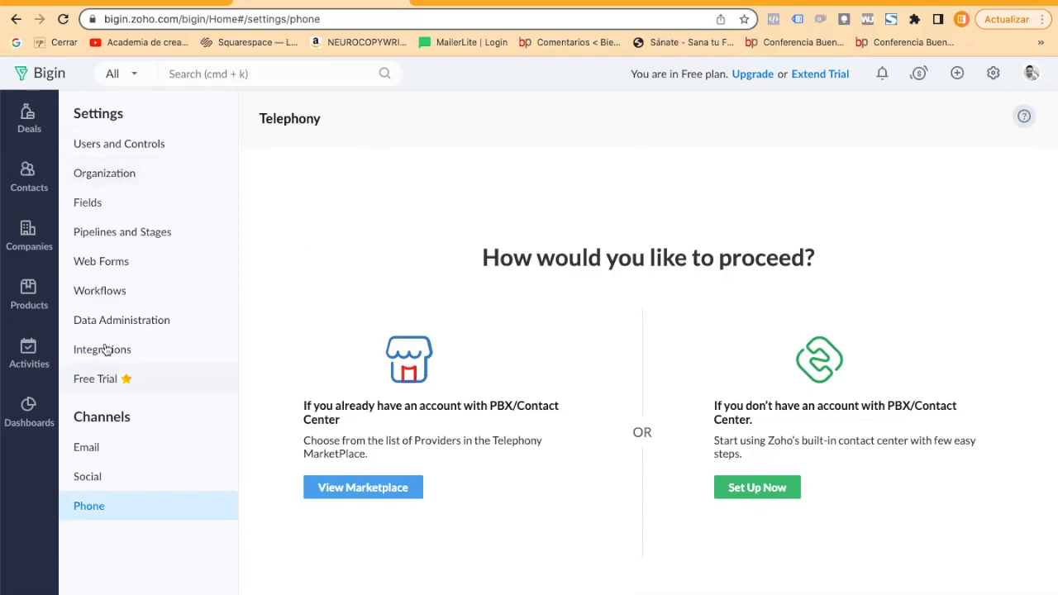
Start a new deal in the deals pipeline and enter Propuesto Página Web as its name.
{"action": "left_click", "coordinate": [28, 124]}
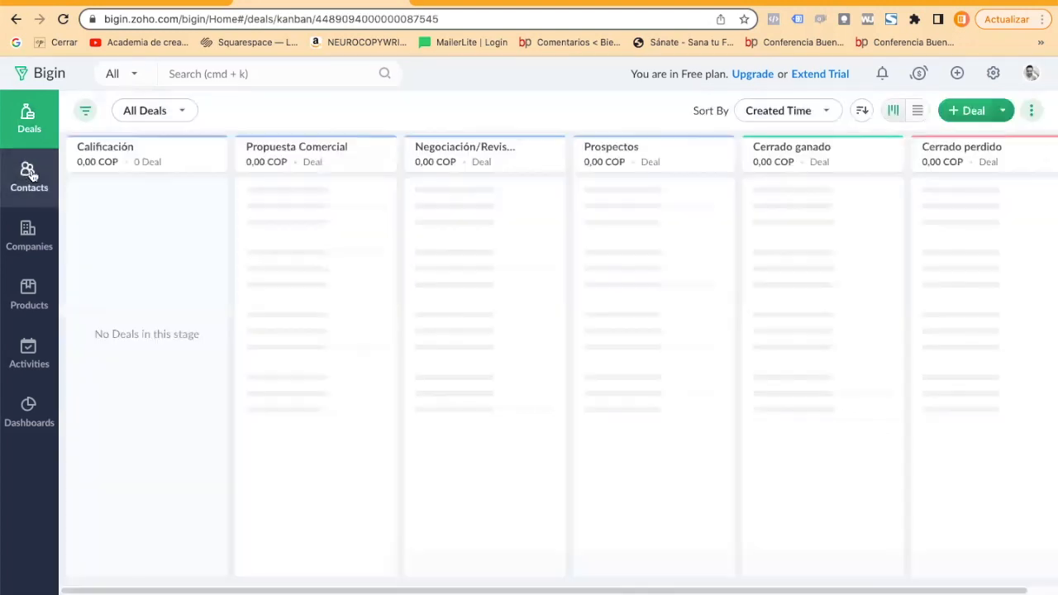
{"action": "left_click", "coordinate": [967, 110]}
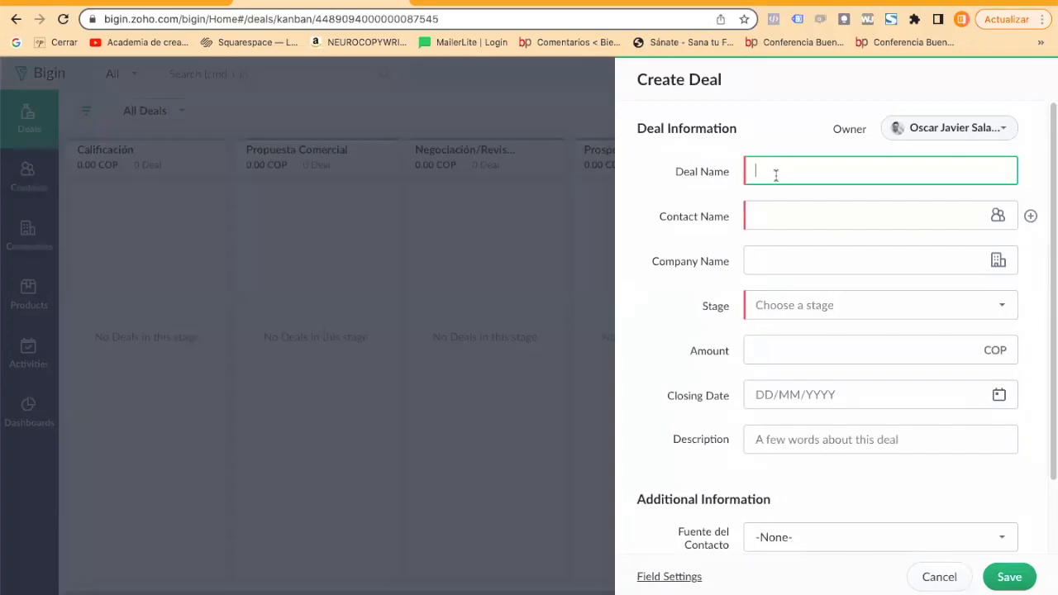
{"action": "type", "text": "Propuesto Página We"}
{"action": "type", "text": "b"}
Replace the deal name with "PW - " followed by the contact's full name.
{"action": "key", "text": "super+a"}
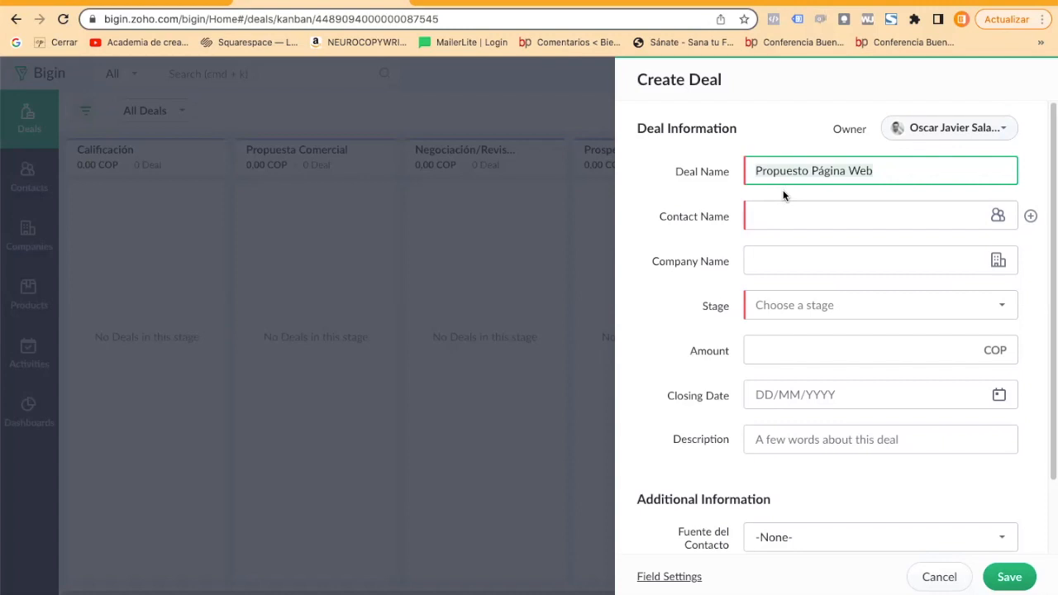
{"action": "key", "text": "Left"}
{"action": "type", "text": "PW -"}
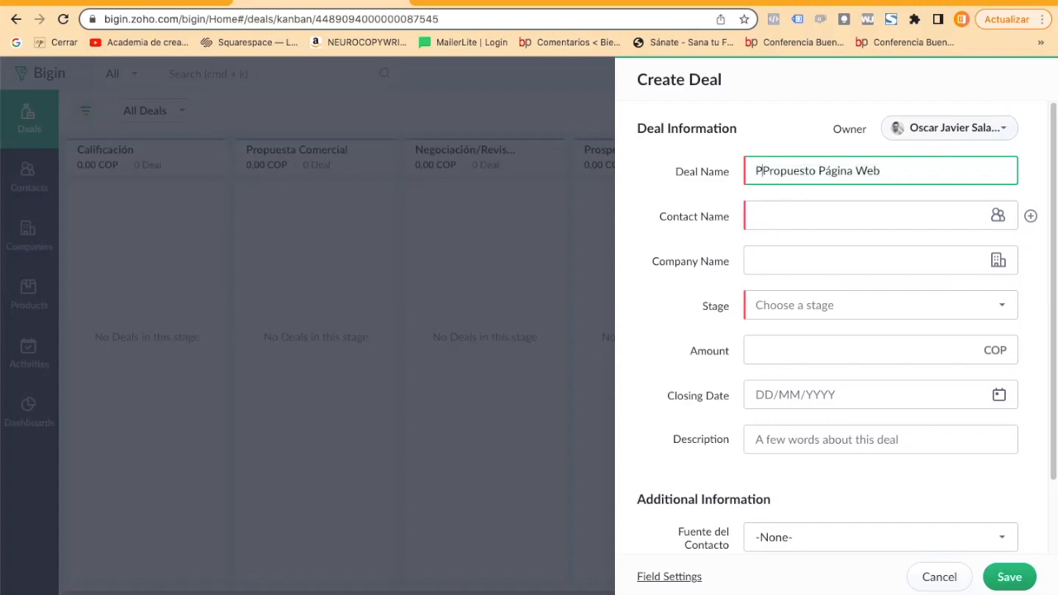
{"action": "key", "text": "shift+End"}
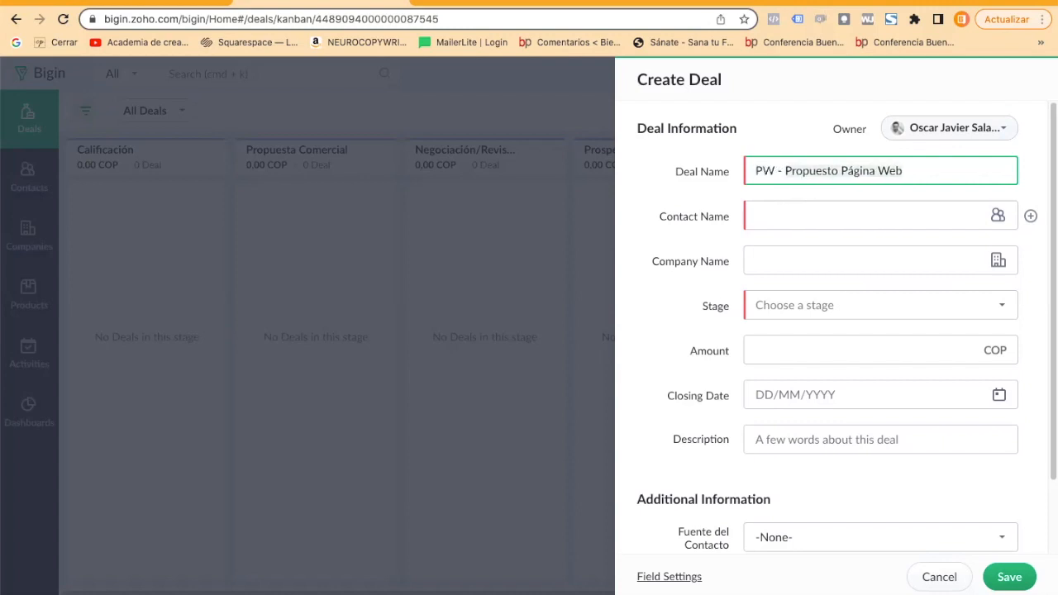
{"action": "key", "text": "Delete"}
{"action": "type", "text": "O"}
{"action": "key", "text": "BackSpace"}
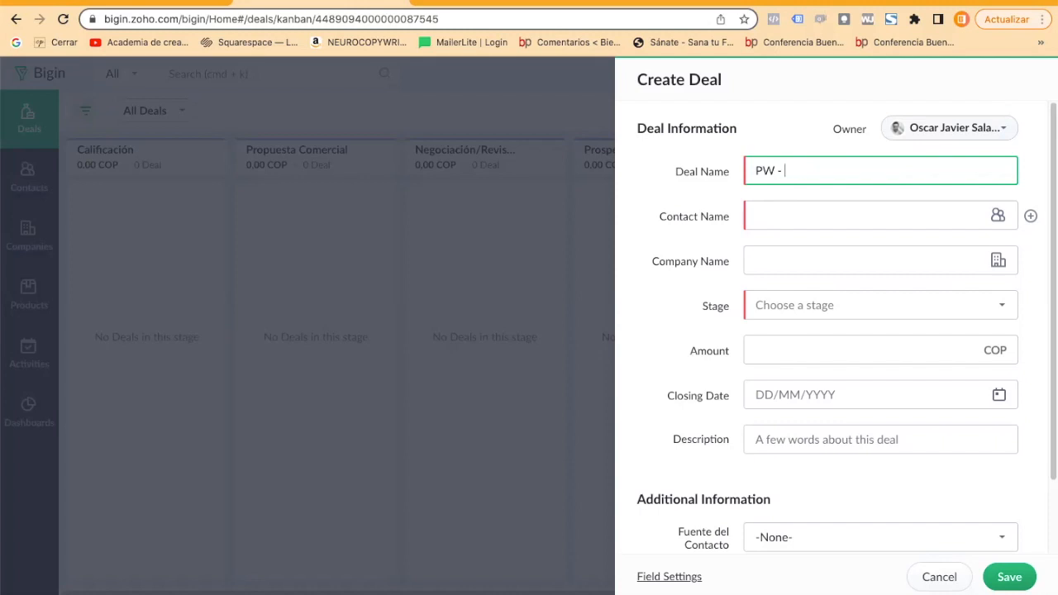
Copy the deal name into Contact Name and remove the "PW - " prefix so the person is added as a new contact.
{"action": "key", "text": "super+a"}
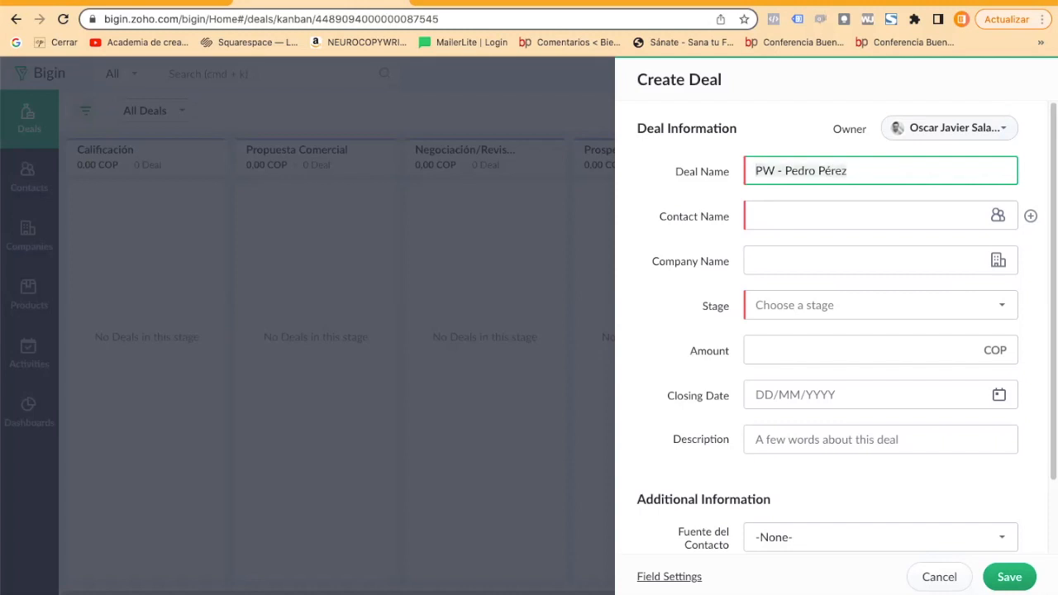
{"action": "left_click", "coordinate": [785, 220]}
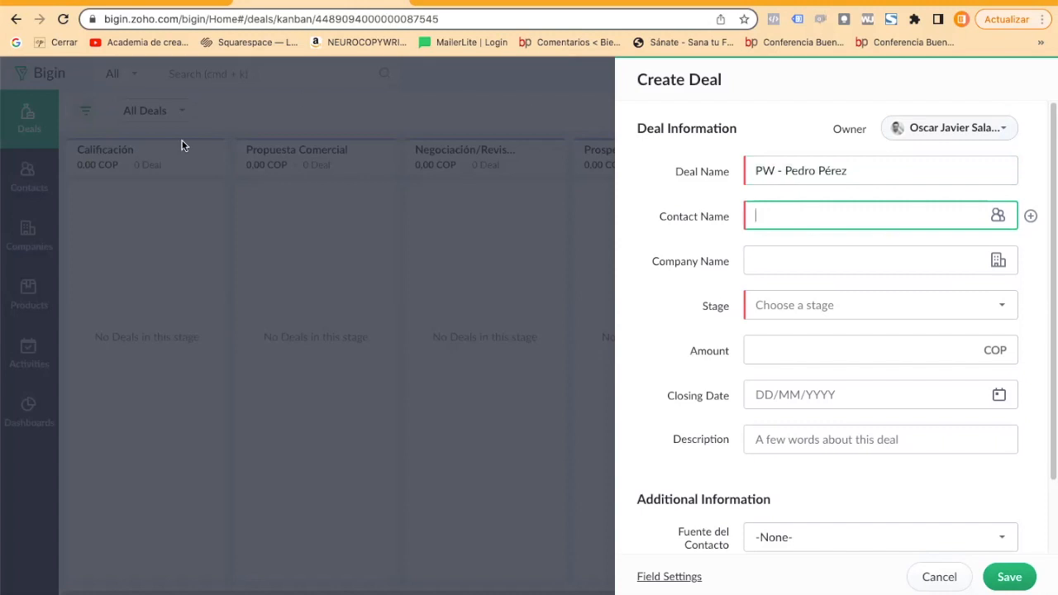
{"action": "left_click", "coordinate": [869, 163]}
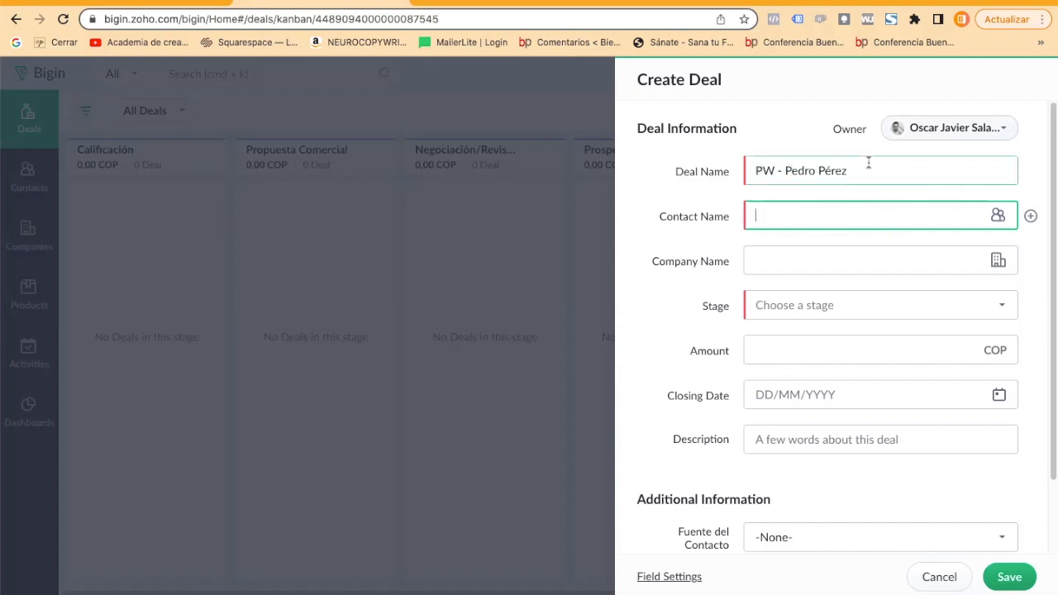
{"action": "left_click_drag", "start_coordinate": [804, 170], "coordinate": [772, 217]}
{"action": "key", "text": "ctrl+c"}
{"action": "left_click", "coordinate": [772, 217]}
{"action": "key", "text": "ctrl+v"}
{"action": "left_click", "coordinate": [785, 216]}
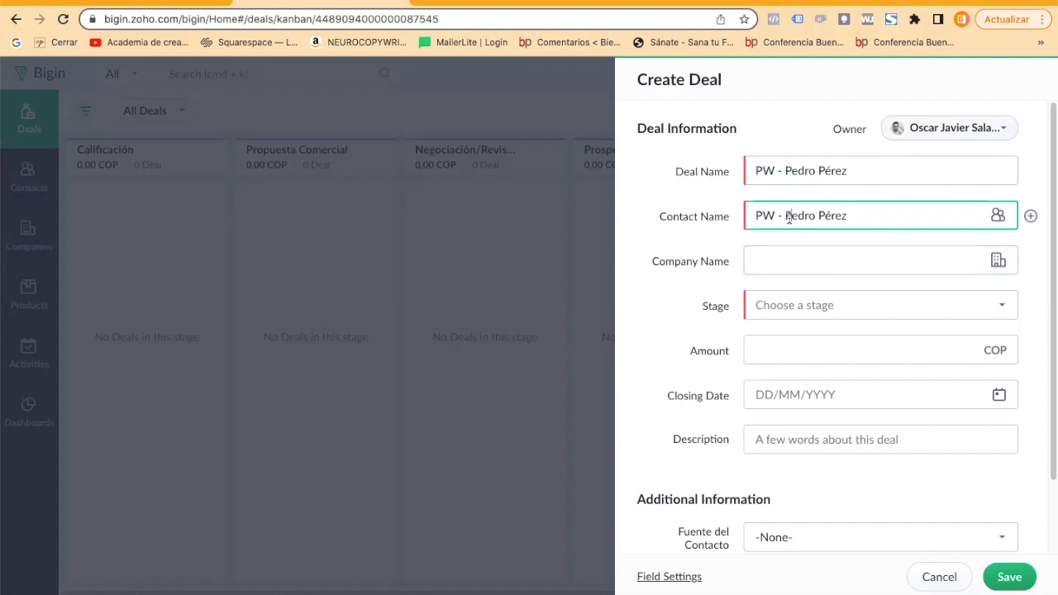
{"action": "key", "text": "BackSpace"}
{"action": "key", "text": "BackSpace"}
{"action": "key", "text": "BackSpace"}
{"action": "key", "text": "BackSpace"}
{"action": "key", "text": "BackSpace"}
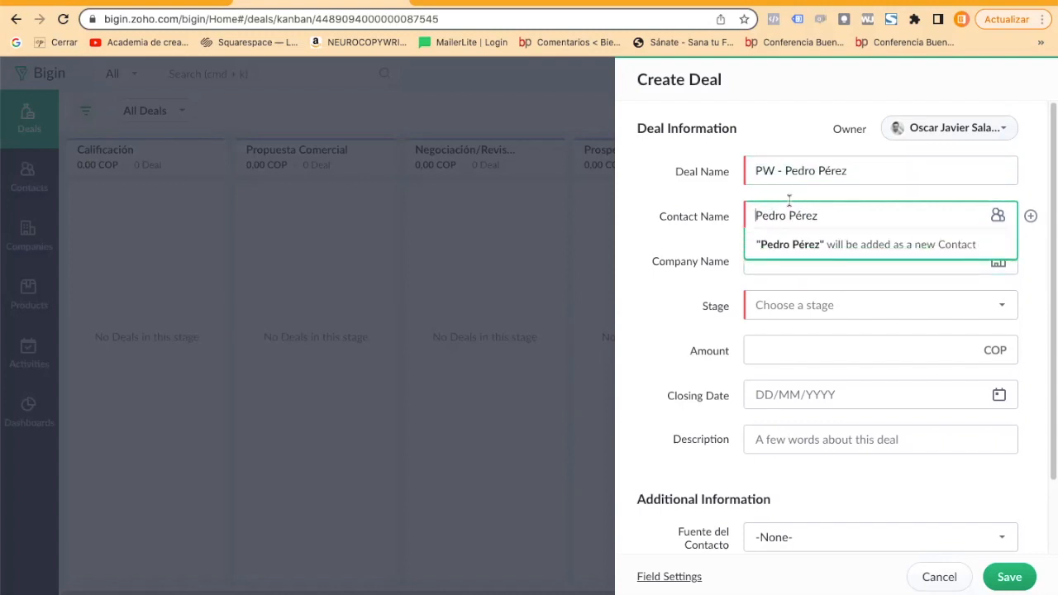
{"action": "left_click", "coordinate": [694, 237]}
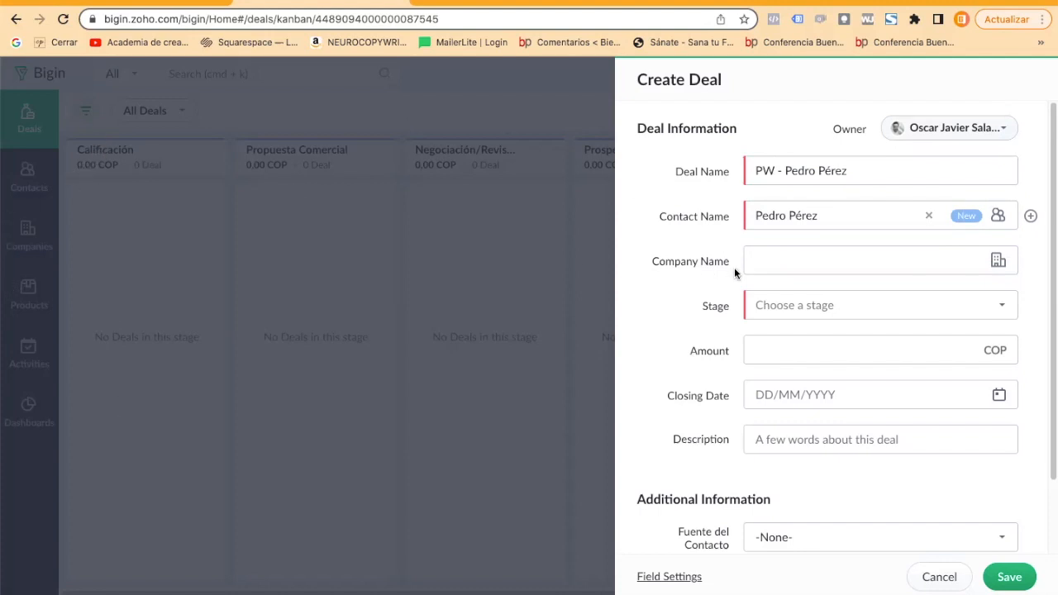
Look through the existing companies offered for the deal's Company Name.
{"action": "left_click", "coordinate": [774, 267]}
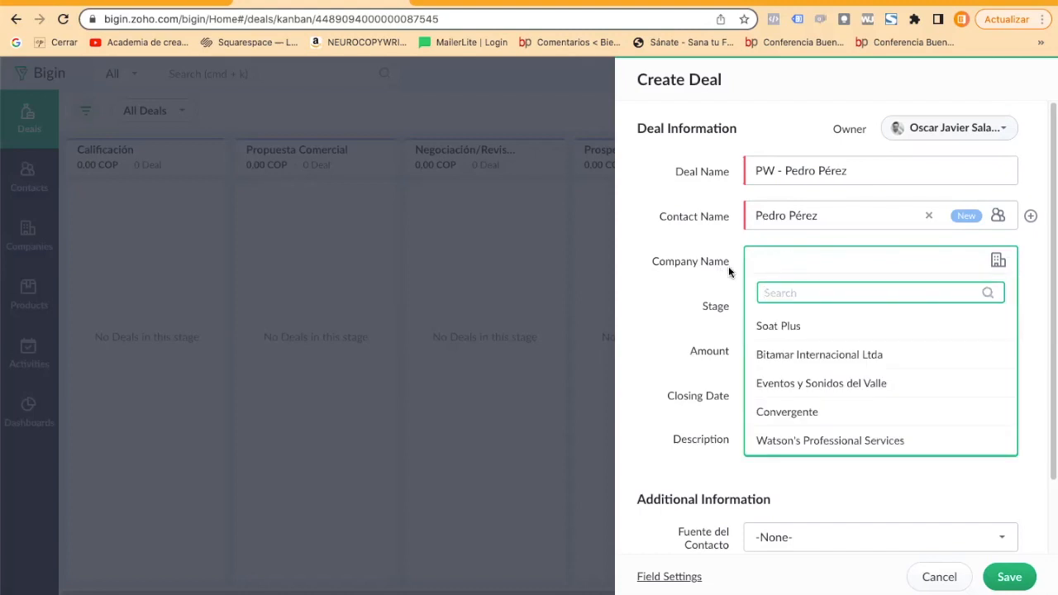
{"action": "left_click", "coordinate": [827, 267]}
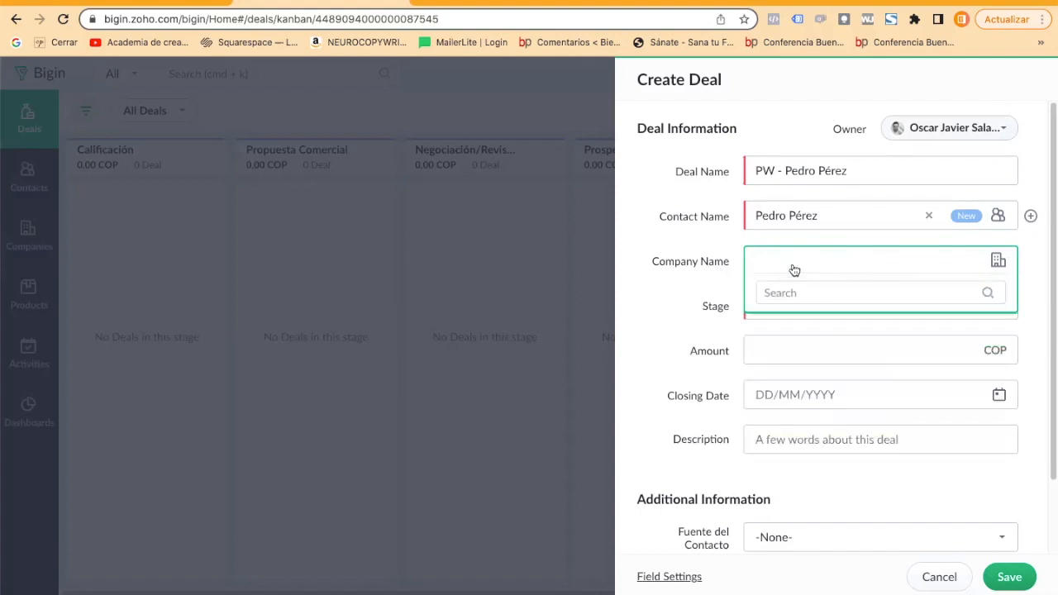
{"action": "left_click", "coordinate": [789, 261]}
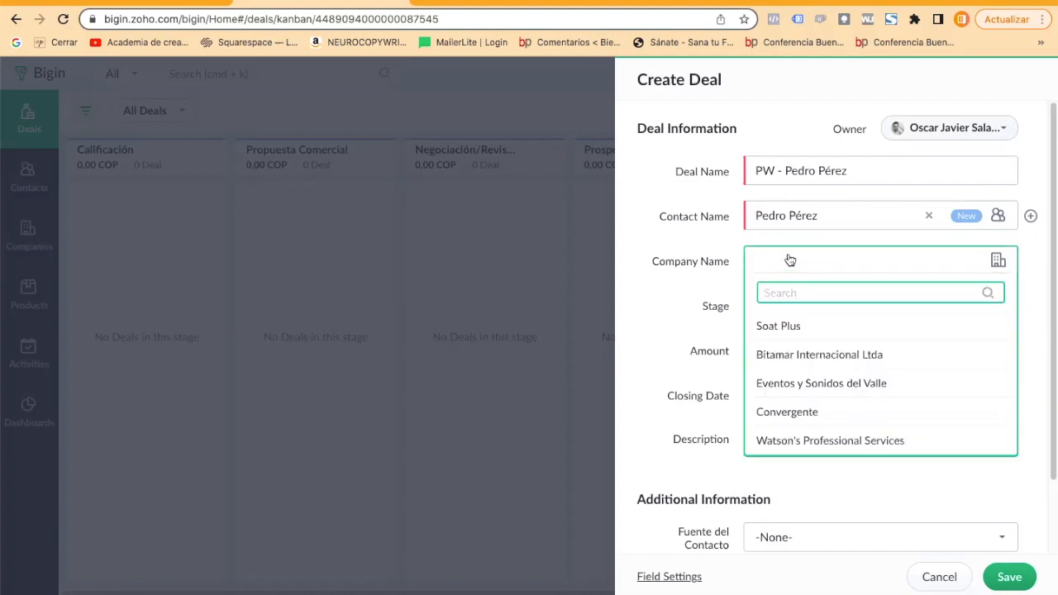
{"action": "left_click", "coordinate": [701, 280]}
{"action": "left_click", "coordinate": [777, 268]}
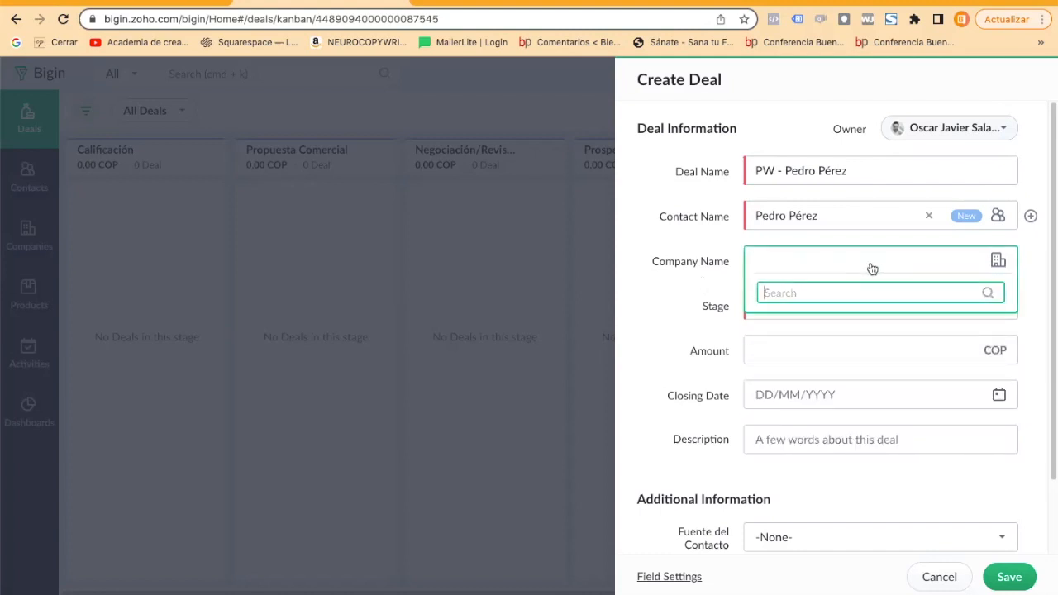
Add Empresa de Prueba as a new company for the deal.
{"action": "left_click", "coordinate": [998, 261]}
{"action": "left_click", "coordinate": [998, 261]}
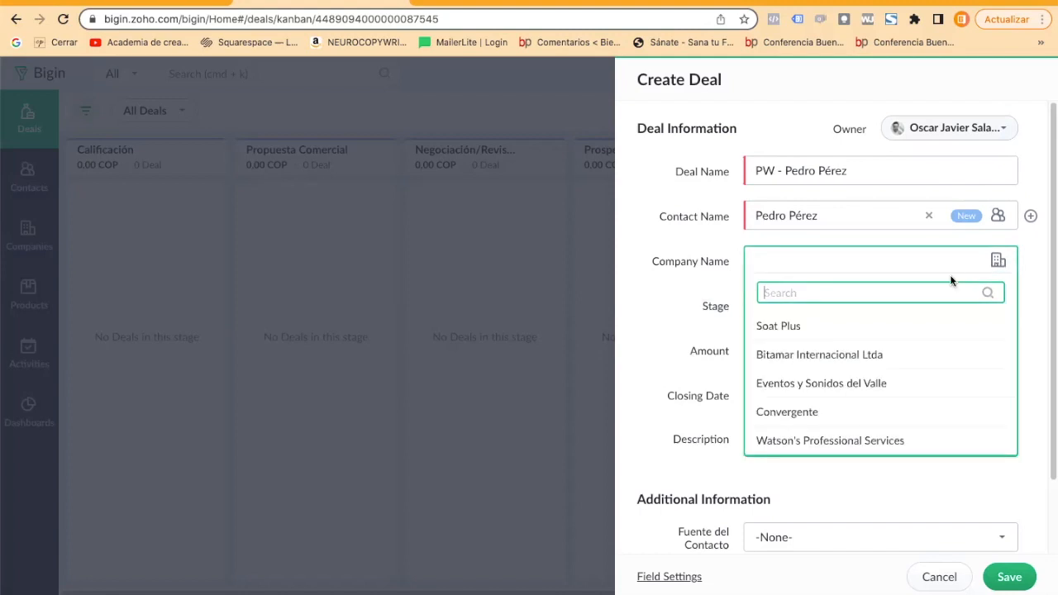
{"action": "type", "text": "Pr"}
{"action": "type", "text": "Empresar"}
{"action": "key", "text": "BackSpace"}
{"action": "key", "text": "BackSpace"}
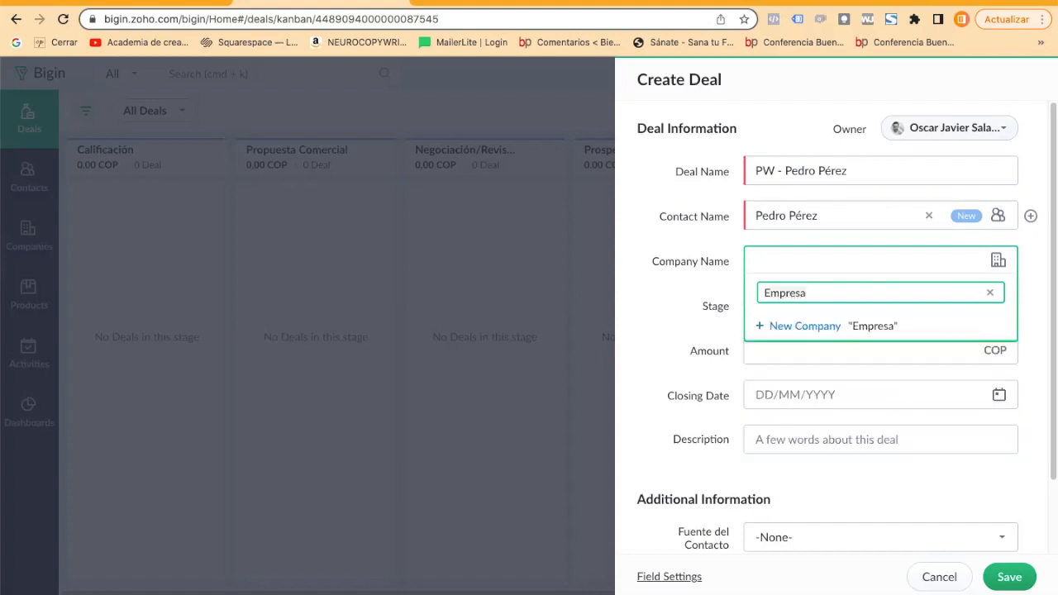
{"action": "type", "text": "de Prueba"}
{"action": "left_click", "coordinate": [799, 329]}
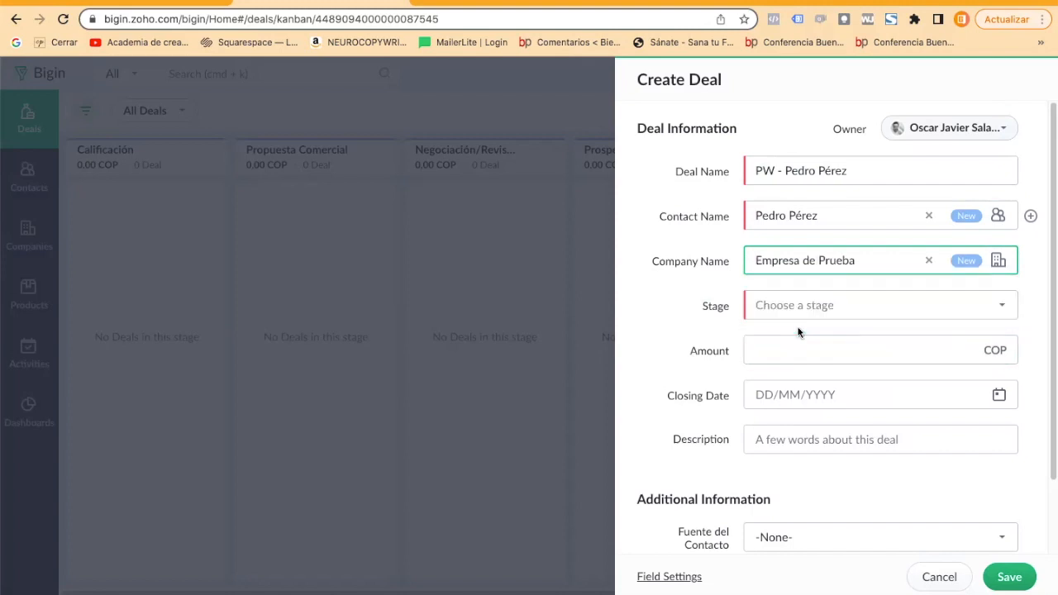
Set the deal's stage to Calificación and its amount to 3500000 COP.
{"action": "left_click", "coordinate": [780, 307]}
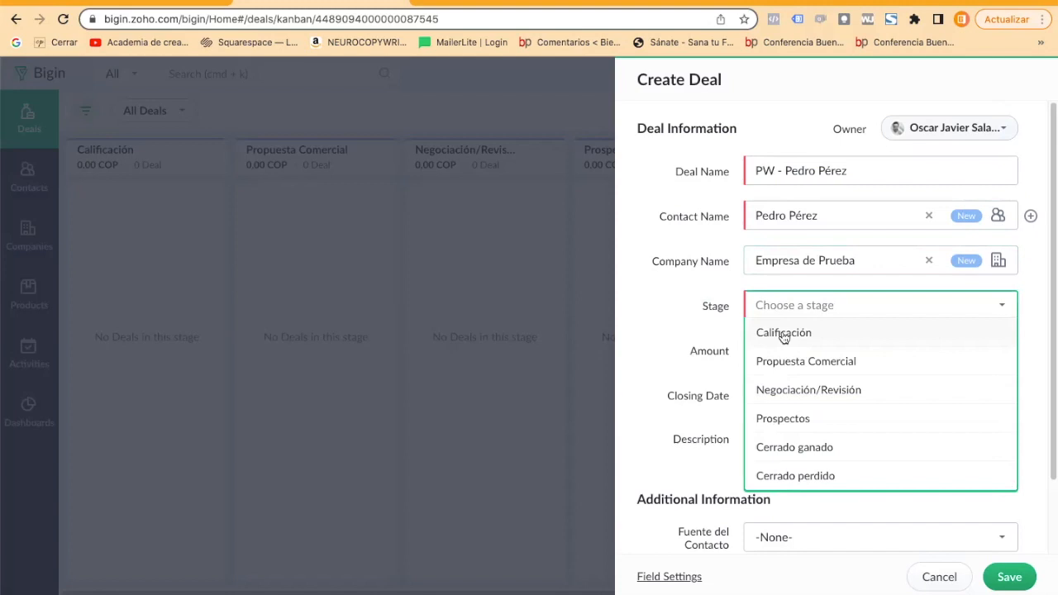
{"action": "left_click", "coordinate": [784, 334]}
{"action": "left_click", "coordinate": [777, 349]}
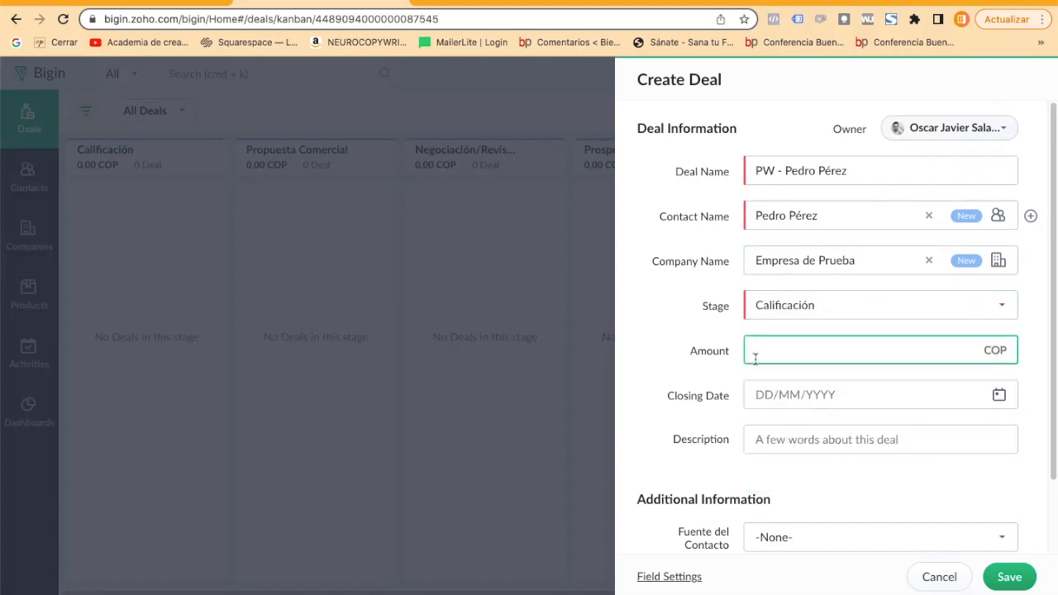
{"action": "type", "text": "1000"}
{"action": "type", "text": "3500000"}
Set the new deal's closing date to 19/05/2022.
{"action": "scroll", "coordinate": [842, 369], "scroll_direction": "down", "scroll_amount": 1}
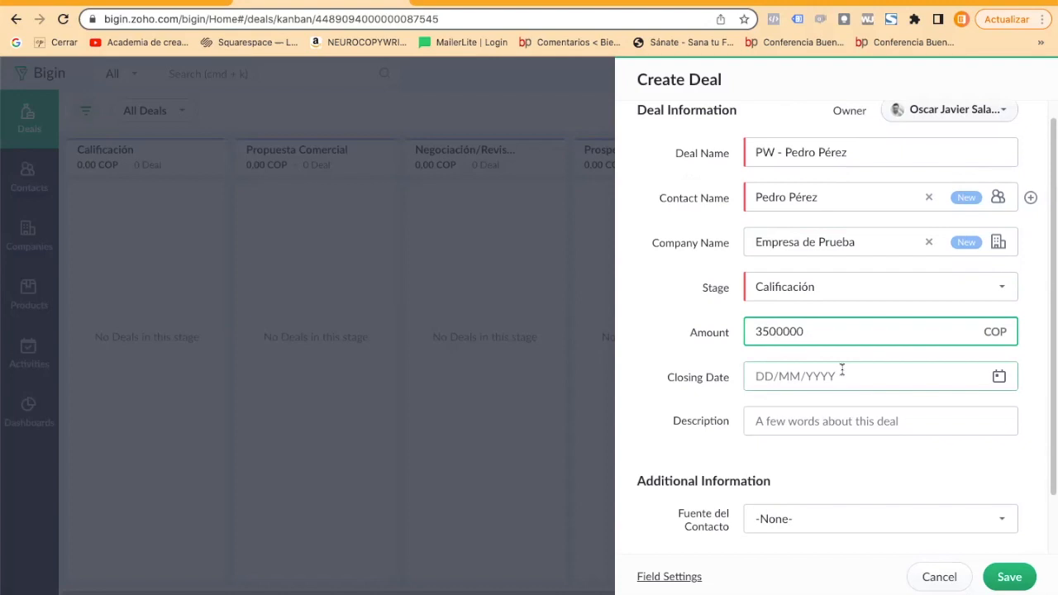
{"action": "left_click", "coordinate": [1000, 378]}
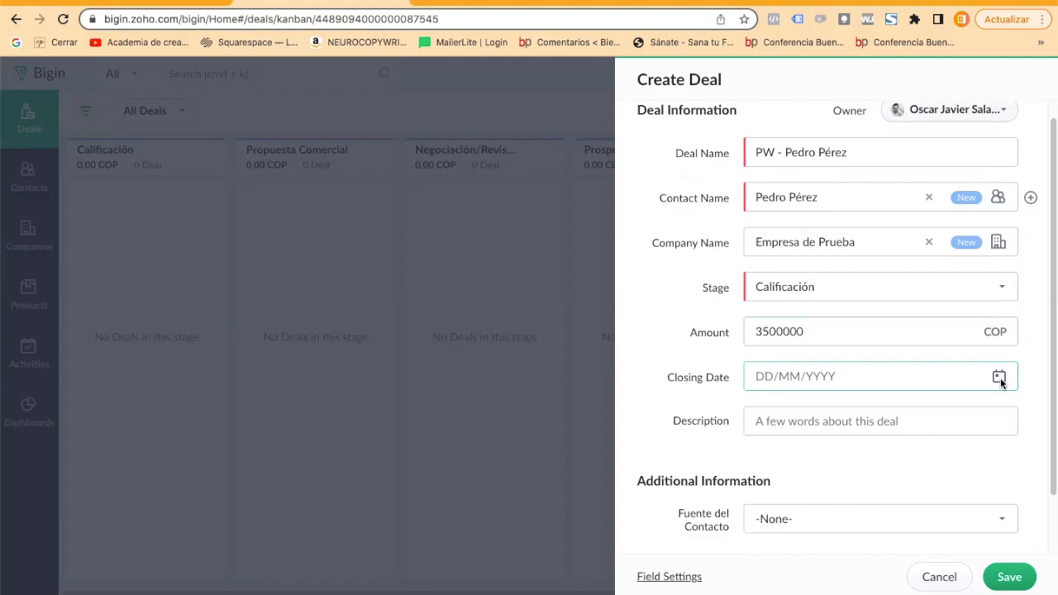
{"action": "left_click", "coordinate": [935, 387]}
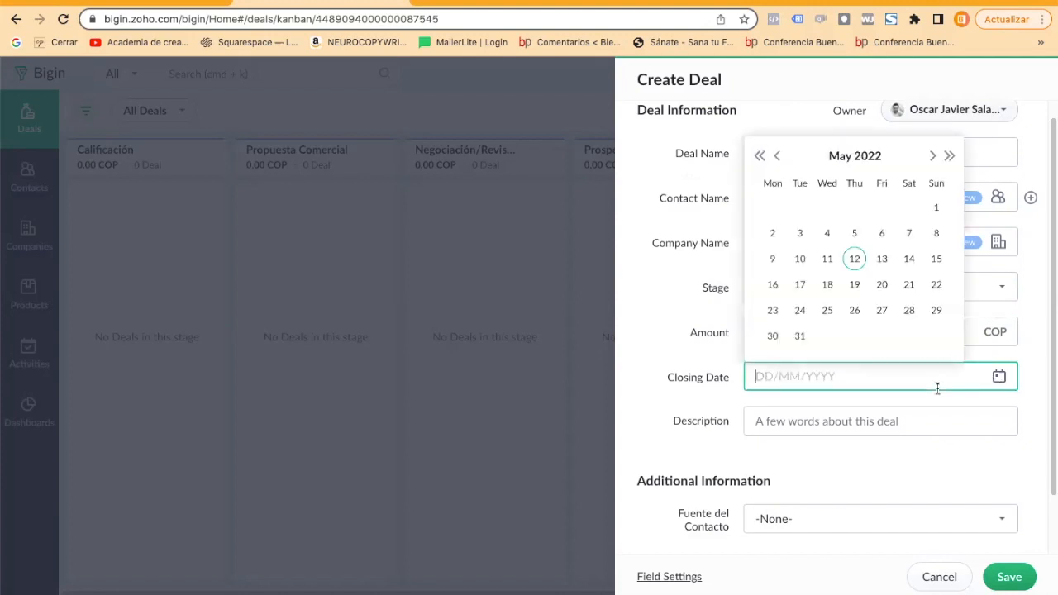
{"action": "left_click", "coordinate": [854, 284]}
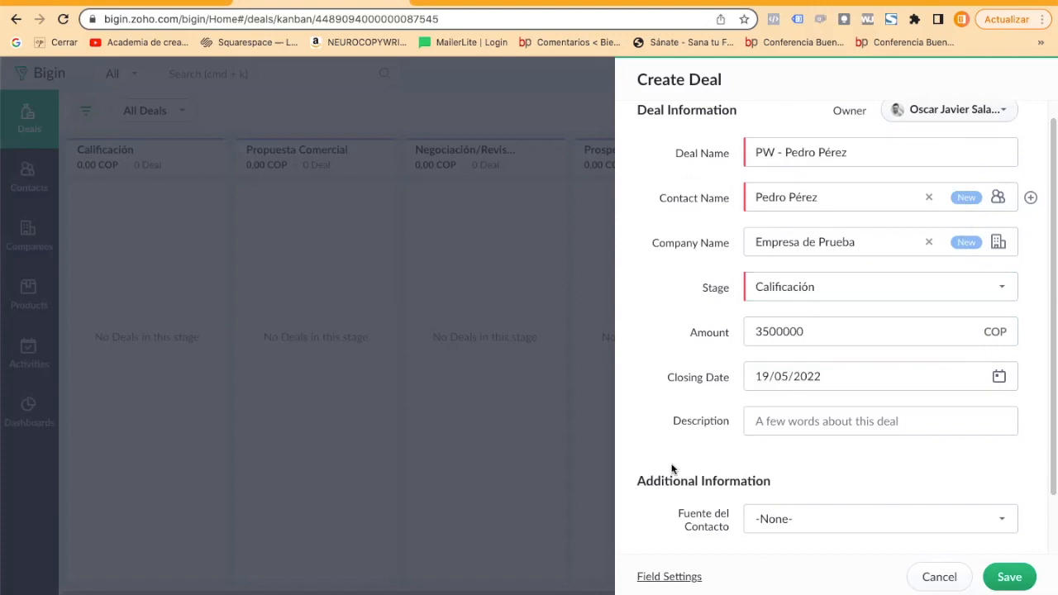
Describe the deal as "Este contacto fue referido por" followed by the referrer's full name.
{"action": "scroll", "coordinate": [728, 392], "scroll_direction": "down", "scroll_amount": 1}
{"action": "left_click", "coordinate": [766, 358]}
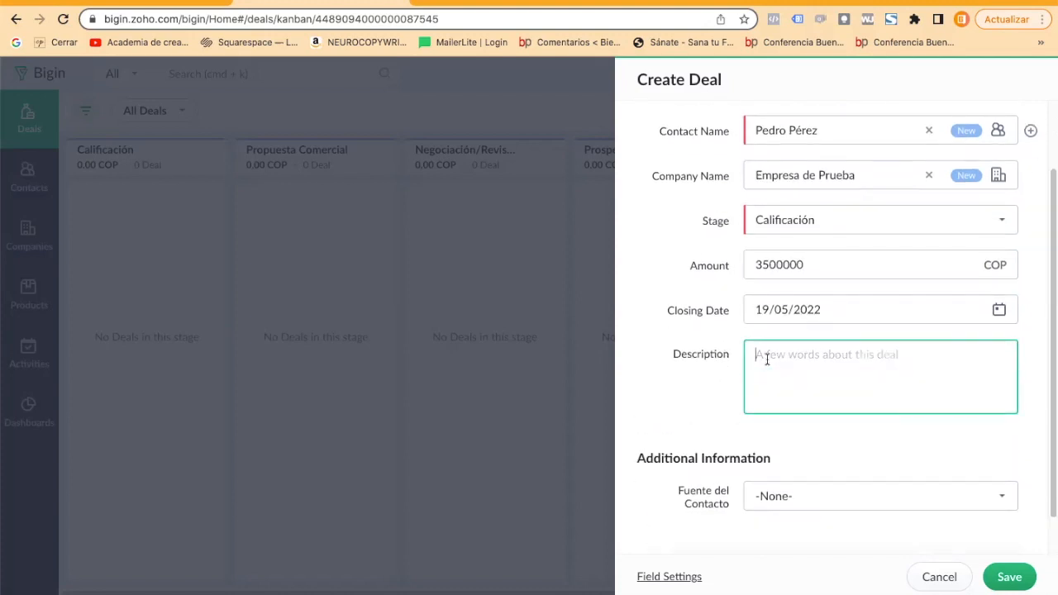
{"action": "type", "text": "Este contacto fue refi"}
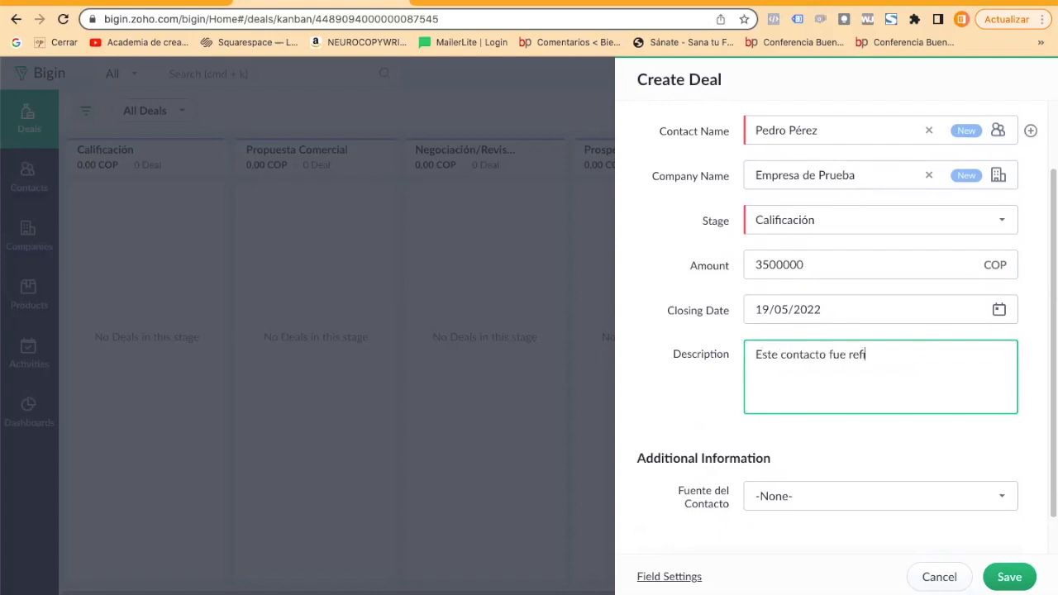
{"action": "key", "text": "BackSpace"}
{"action": "type", "text": "íaz"}
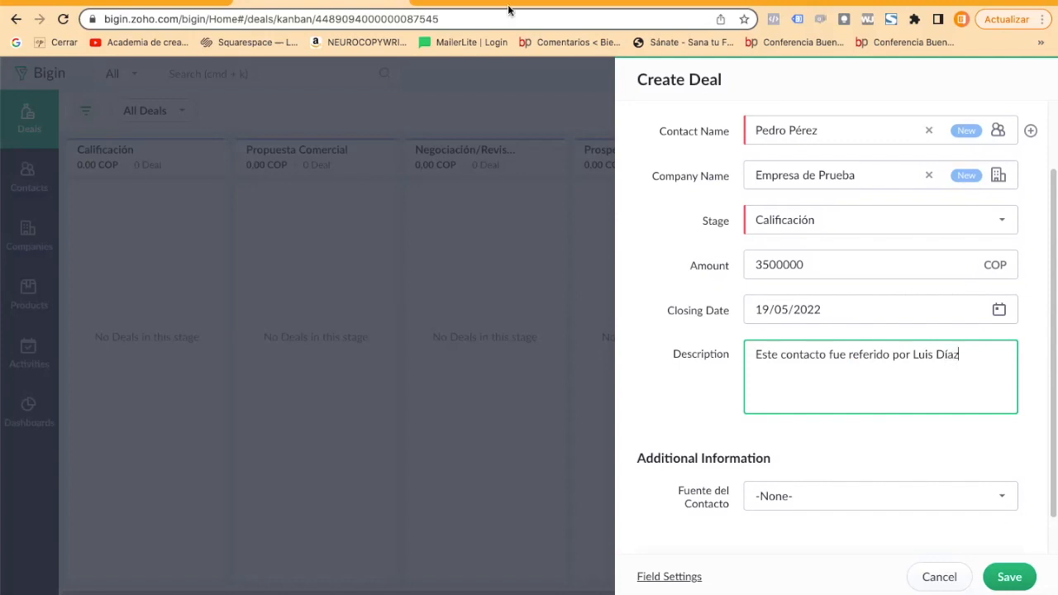
{"action": "left_click", "coordinate": [770, 430]}
Set the deal's Fuente del Contacto to Referido Aliado.
{"action": "scroll", "coordinate": [771, 431], "scroll_direction": "down", "scroll_amount": 1}
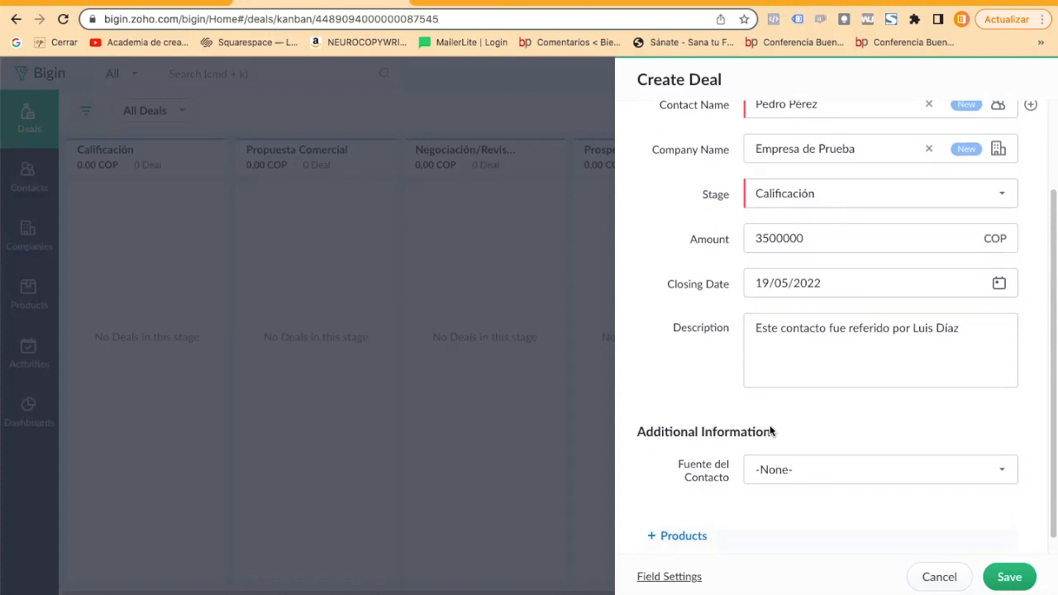
{"action": "scroll", "coordinate": [770, 431], "scroll_direction": "down", "scroll_amount": 1}
{"action": "left_click", "coordinate": [769, 454]}
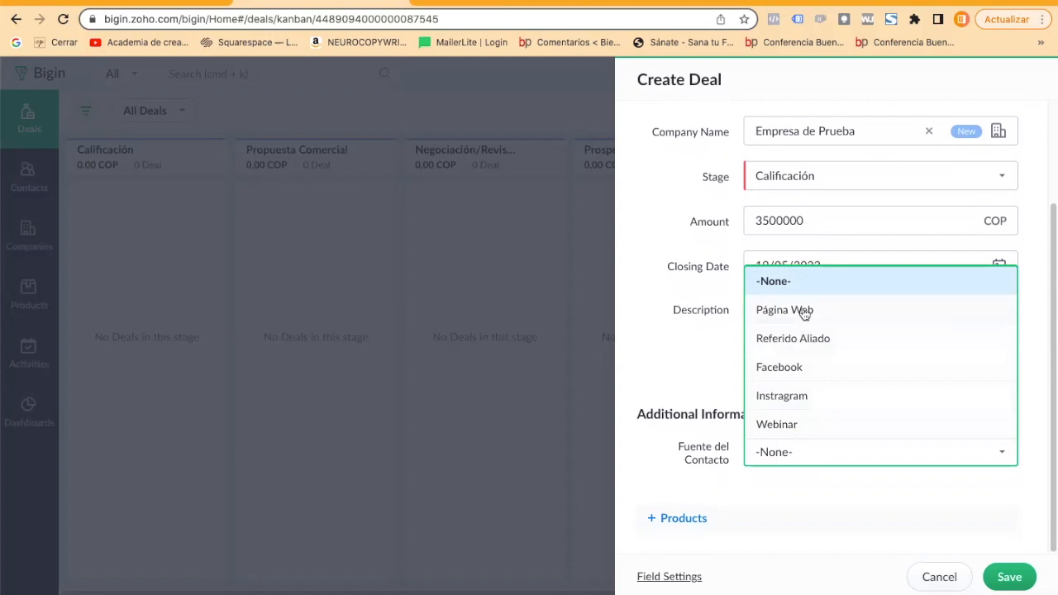
{"action": "left_click", "coordinate": [794, 340]}
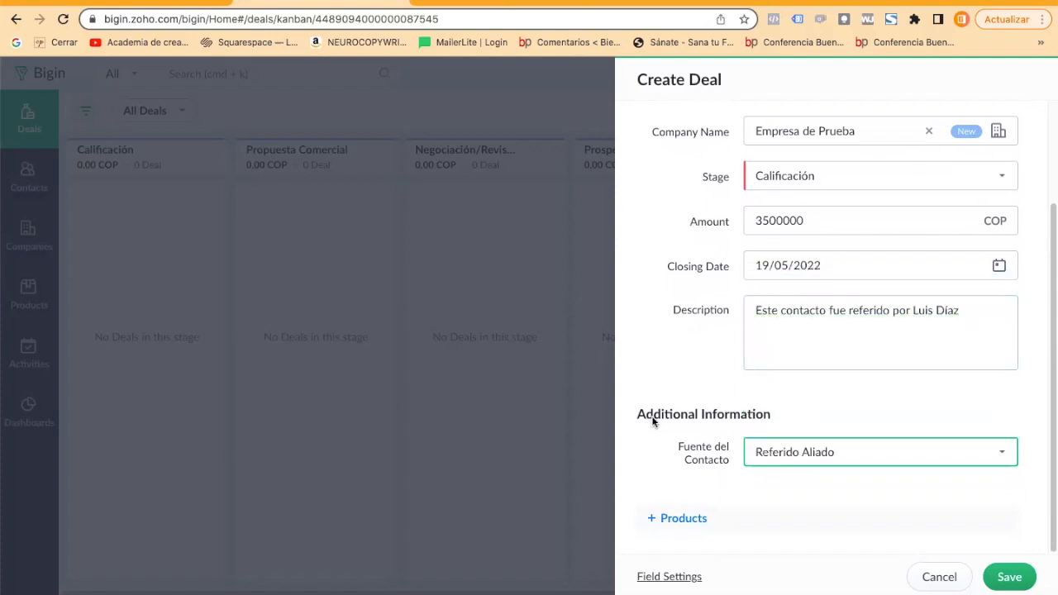
Look at the products that can be associated with the deal, and save the deal without adding any.
{"action": "left_click", "coordinate": [691, 518]}
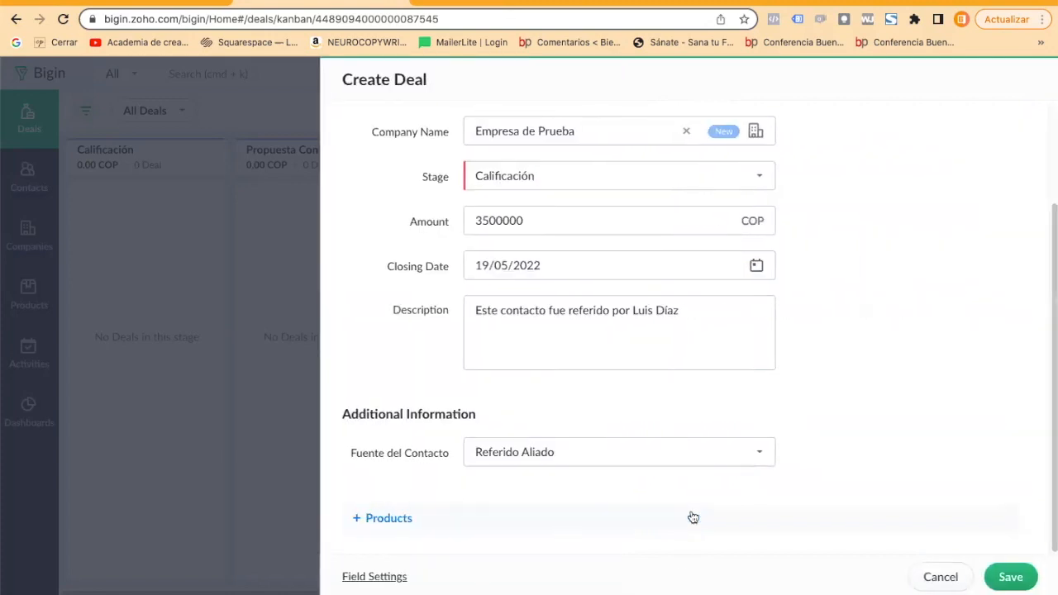
{"action": "scroll", "coordinate": [630, 405], "scroll_direction": "up", "scroll_amount": 3}
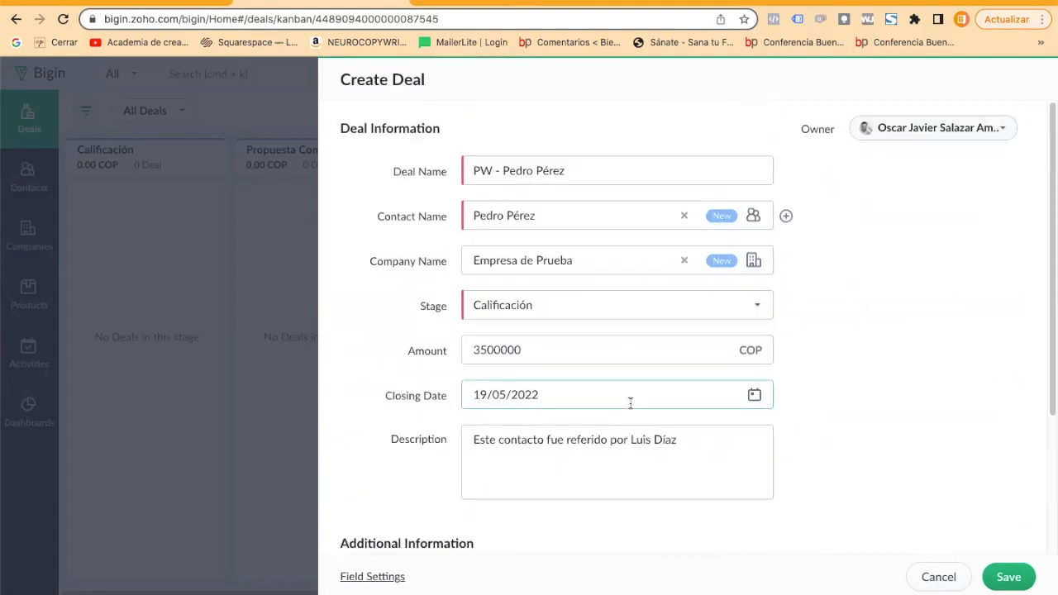
{"action": "scroll", "coordinate": [630, 404], "scroll_direction": "down", "scroll_amount": 3}
{"action": "left_click", "coordinate": [463, 501]}
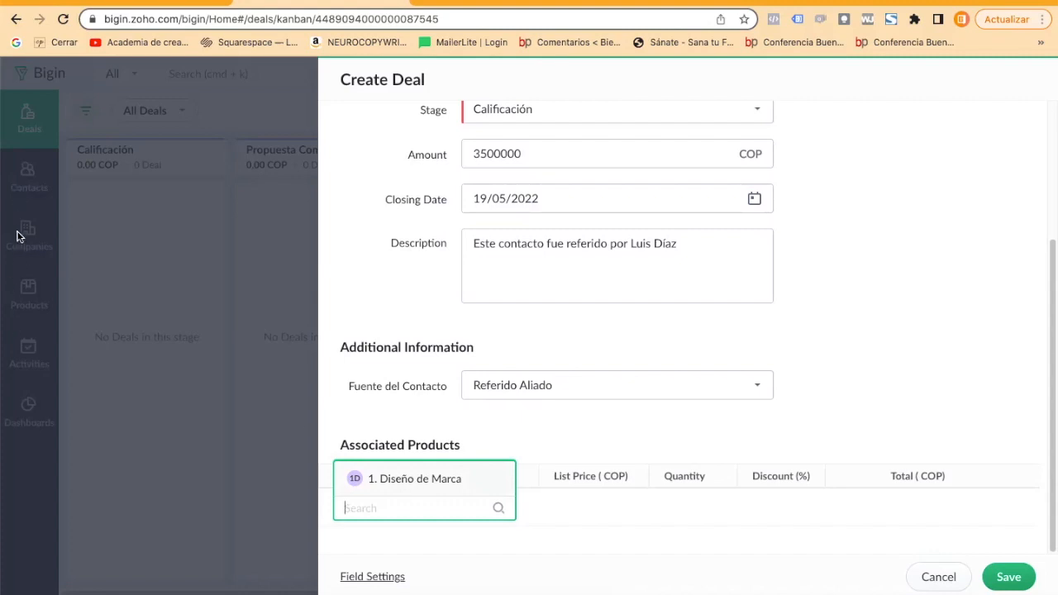
{"action": "left_click", "coordinate": [1010, 579]}
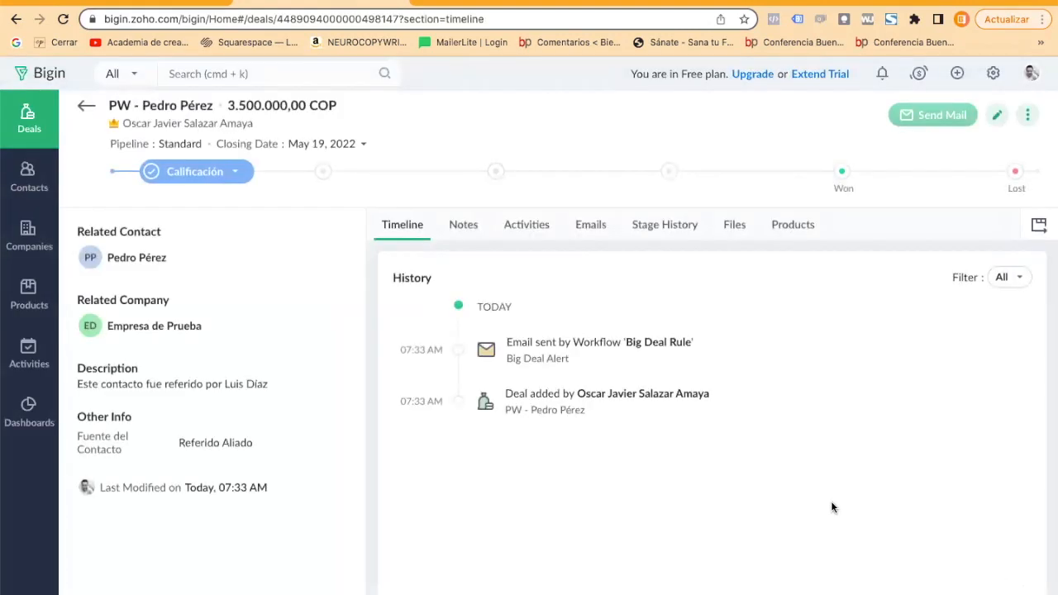
Rename the deal in the Calificación stage to "PW - Página Web" and open its record.
{"action": "left_click", "coordinate": [23, 124]}
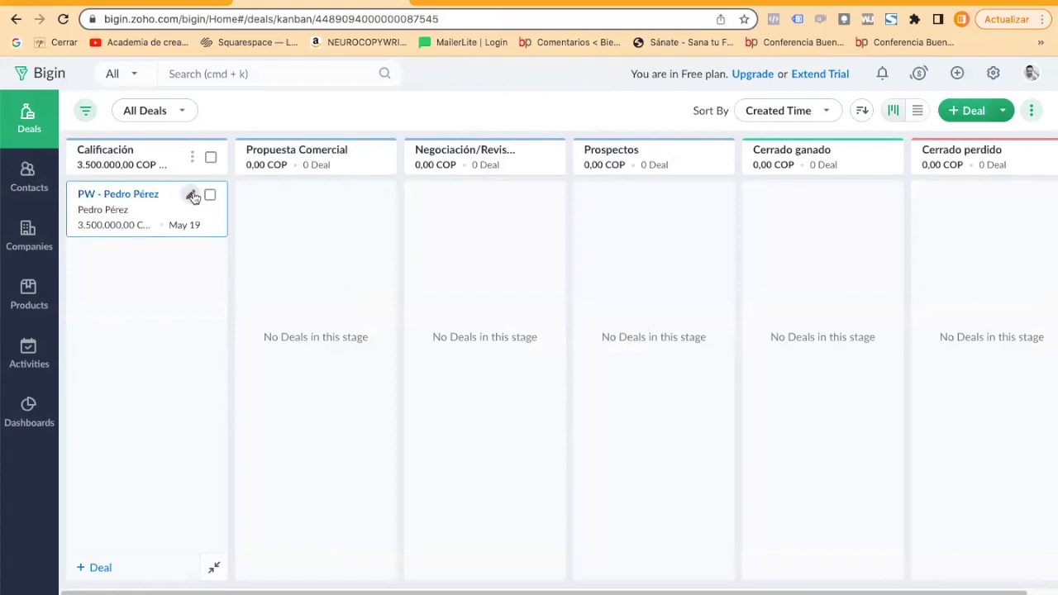
{"action": "left_click", "coordinate": [191, 196]}
{"action": "left_click", "coordinate": [795, 171]}
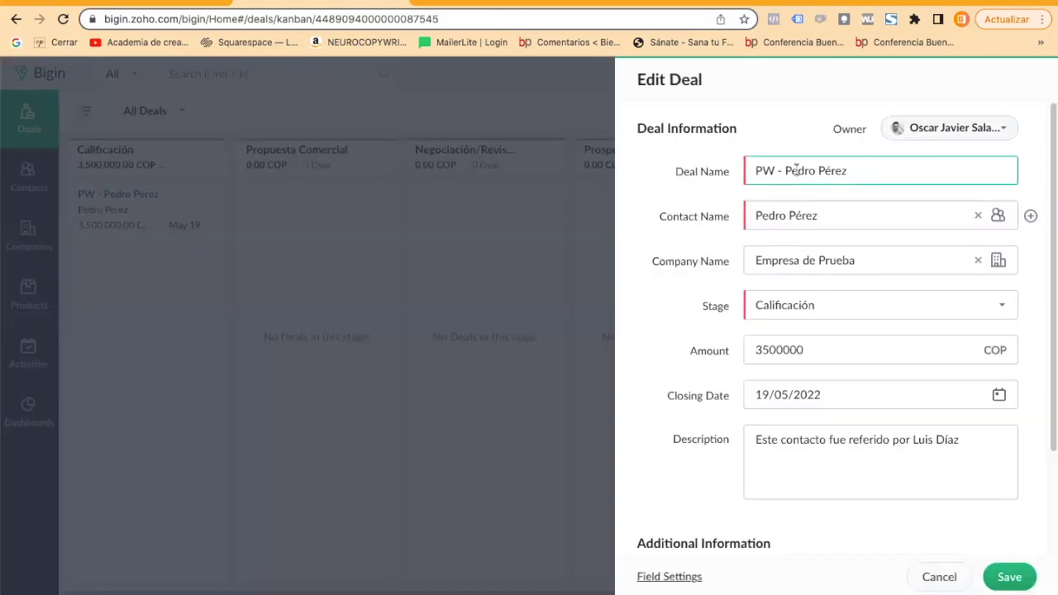
{"action": "left_click_drag", "start_coordinate": [784, 170], "coordinate": [846, 170]}
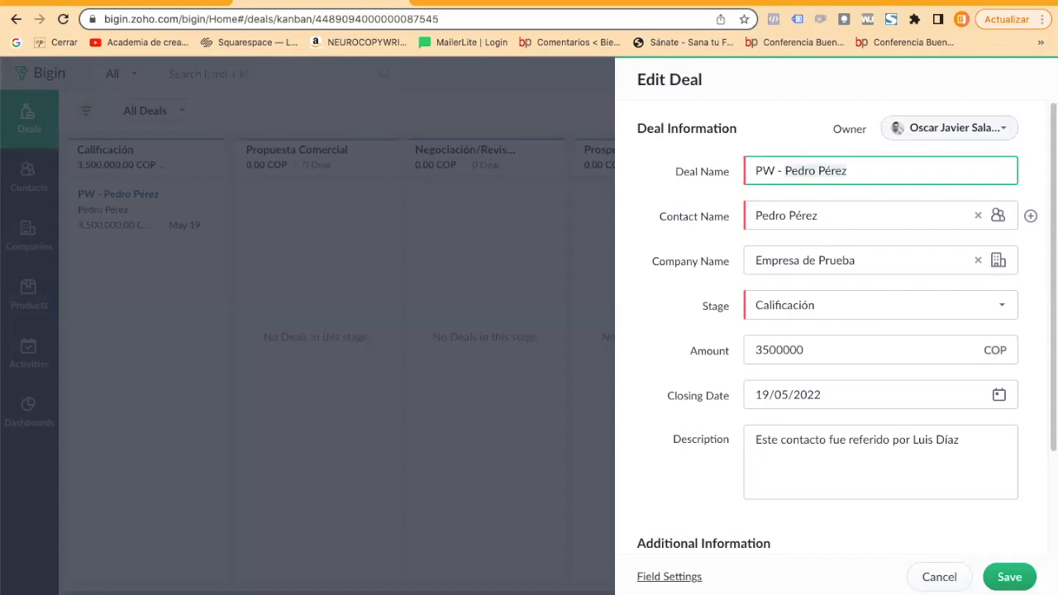
{"action": "type", "text": "Págna"}
{"action": "key", "text": "BackSpace"}
{"action": "key", "text": "BackSpace"}
{"action": "type", "text": "ina Web"}
{"action": "key", "text": "Return"}
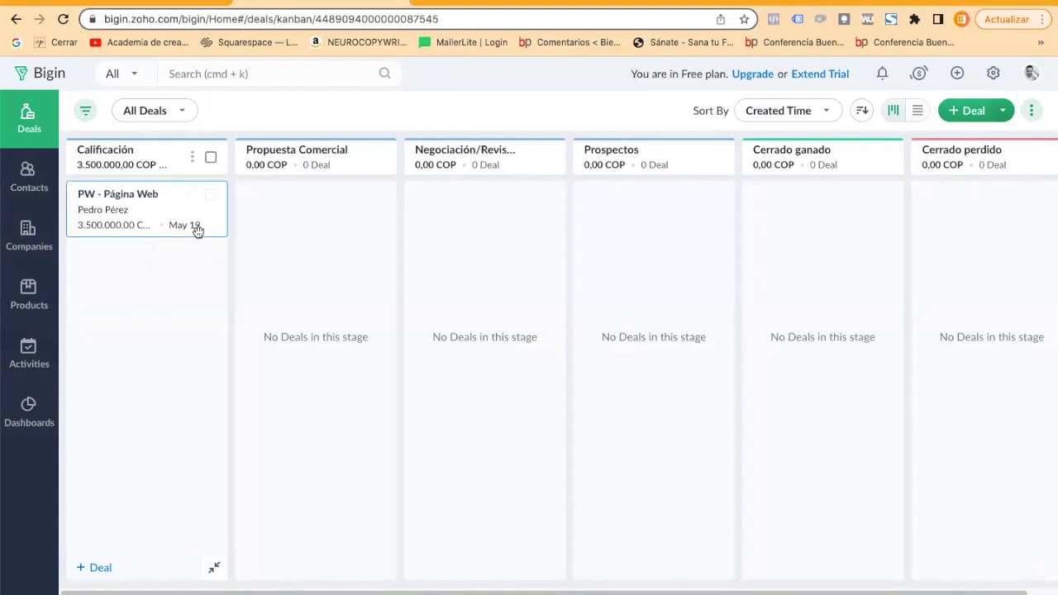
{"action": "left_click", "coordinate": [159, 195]}
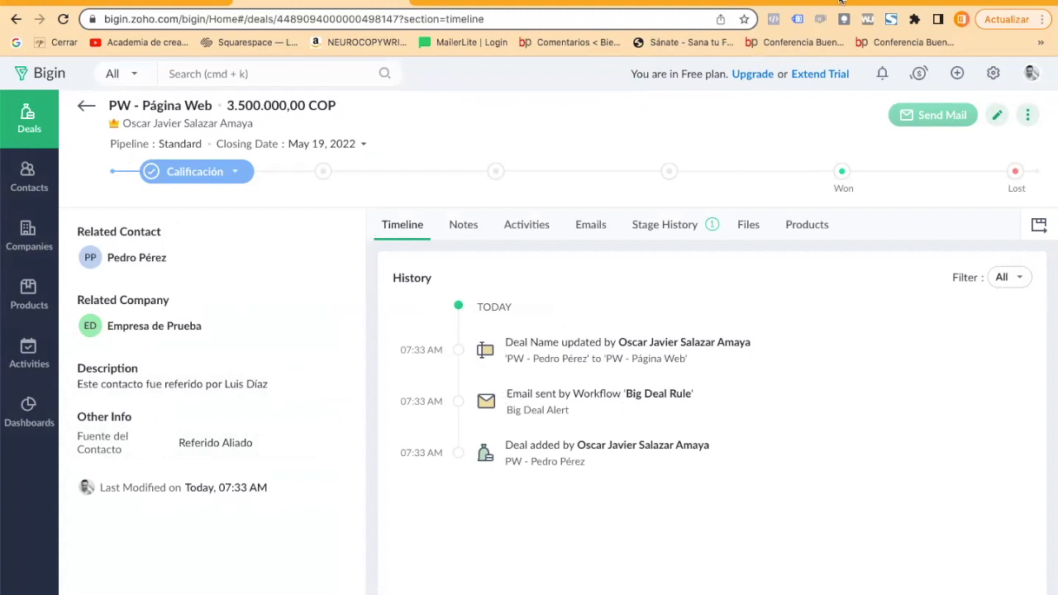
Switch to Gmail at mail.google.com in a new browser tab and read the "Alerta de buen trato" notification.
{"action": "left_click", "coordinate": [423, 1]}
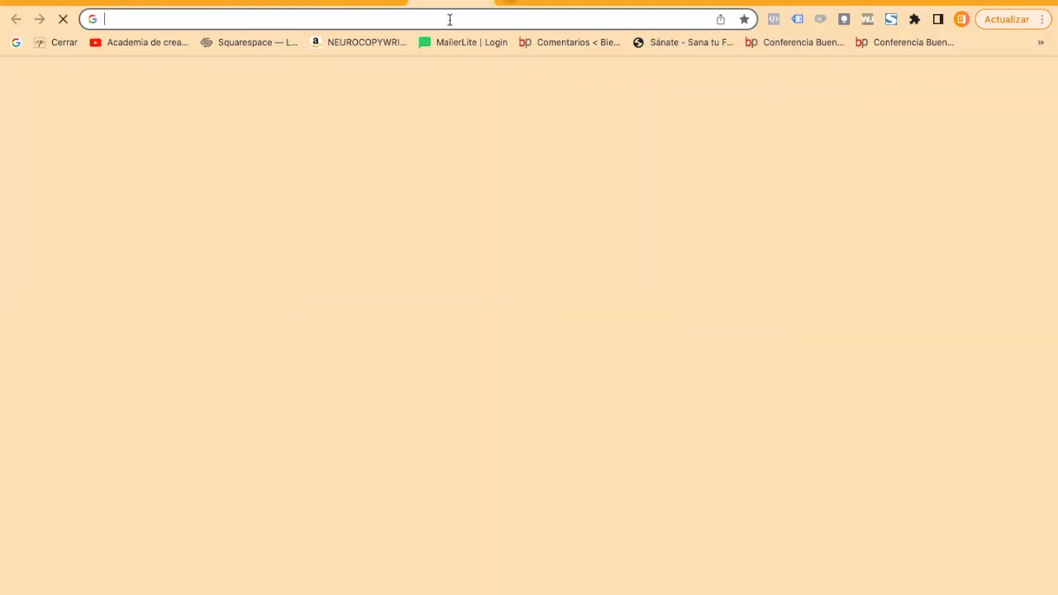
{"action": "type", "text": "mail.google.com"}
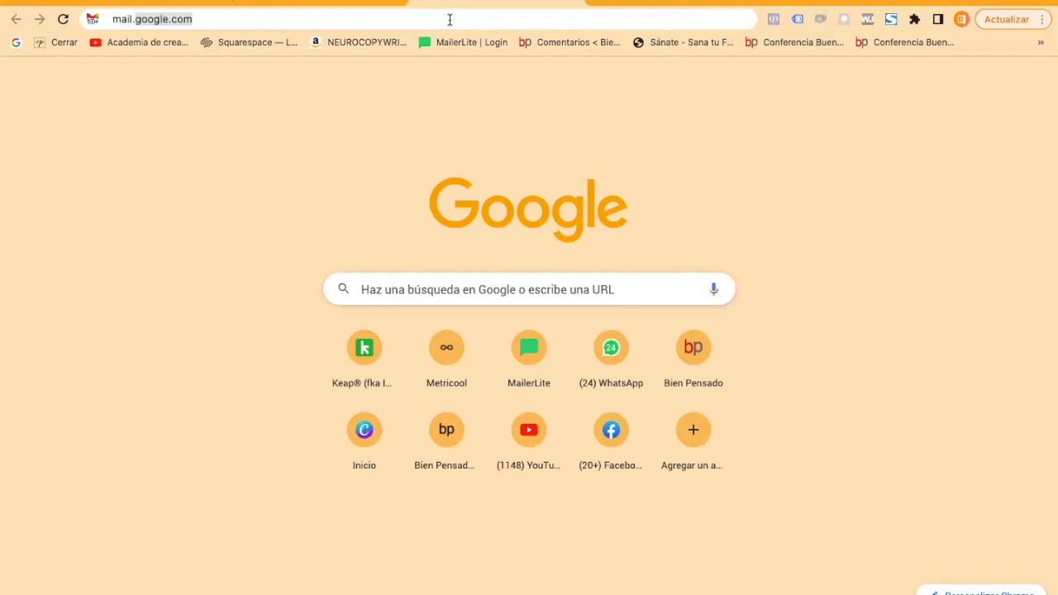
{"action": "key", "text": "Return"}
{"action": "left_click", "coordinate": [364, 2]}
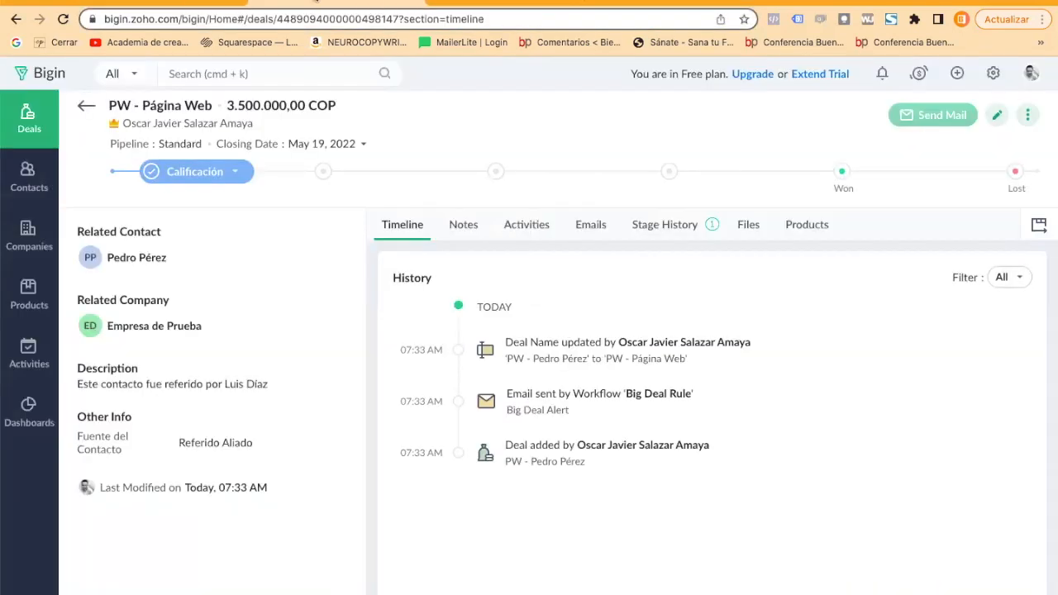
{"action": "left_click", "coordinate": [516, 2]}
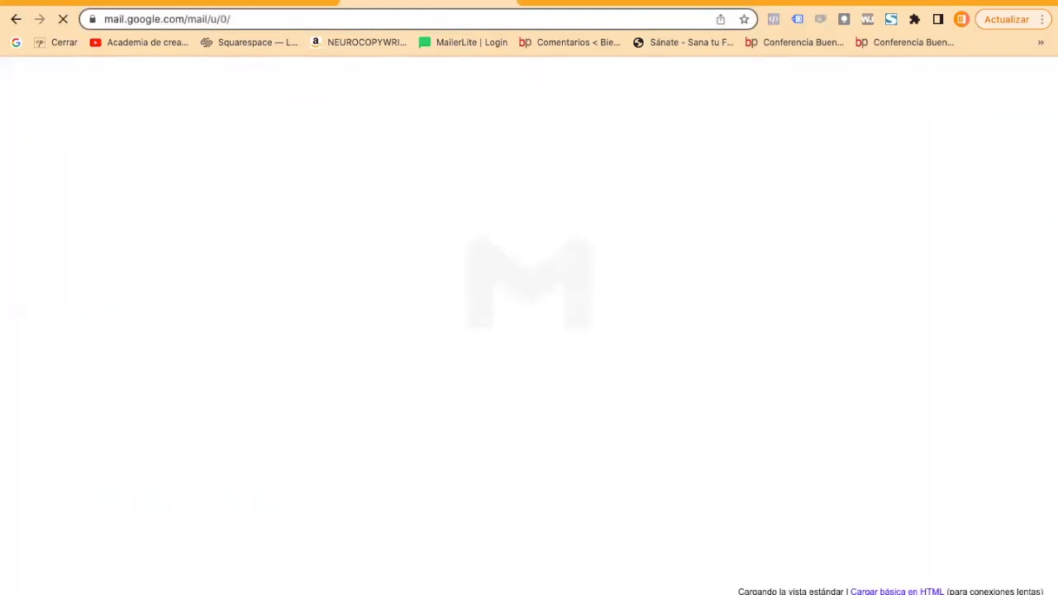
{"action": "left_click", "coordinate": [110, 2]}
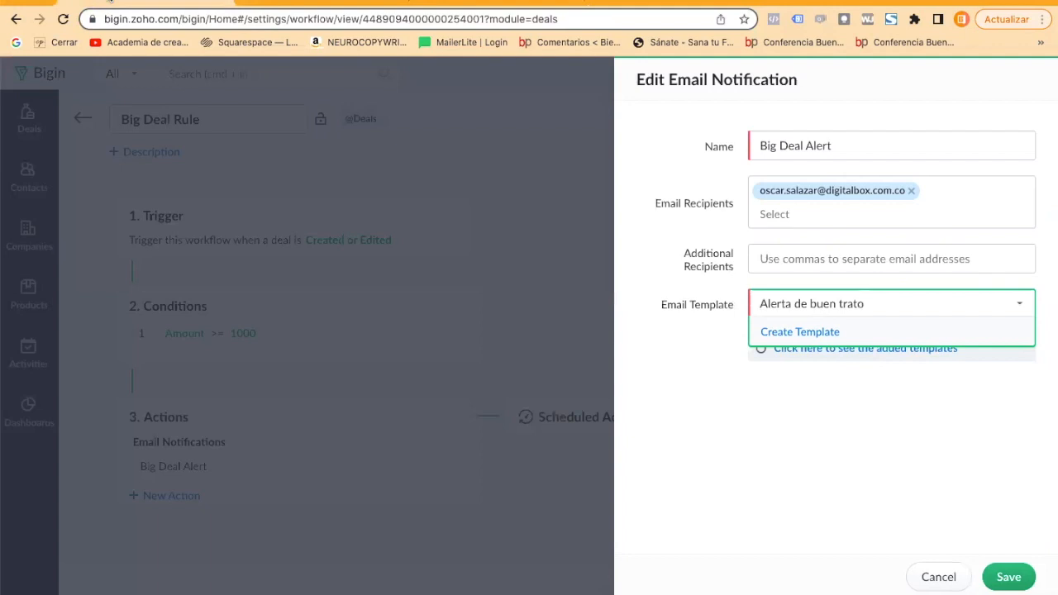
{"action": "left_click", "coordinate": [262, 1]}
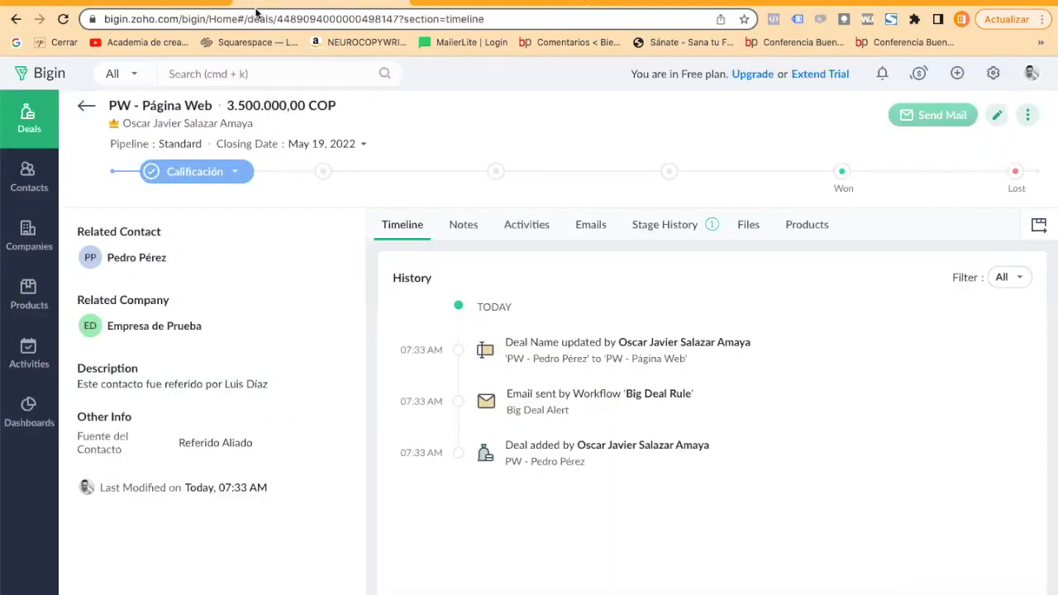
{"action": "left_click", "coordinate": [456, 2]}
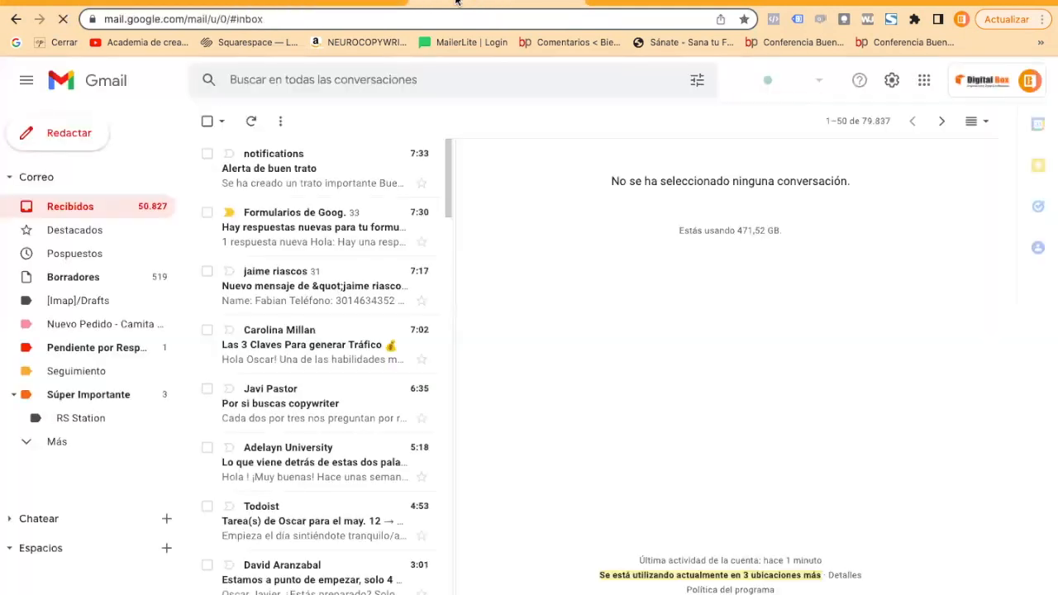
{"action": "left_click", "coordinate": [291, 175]}
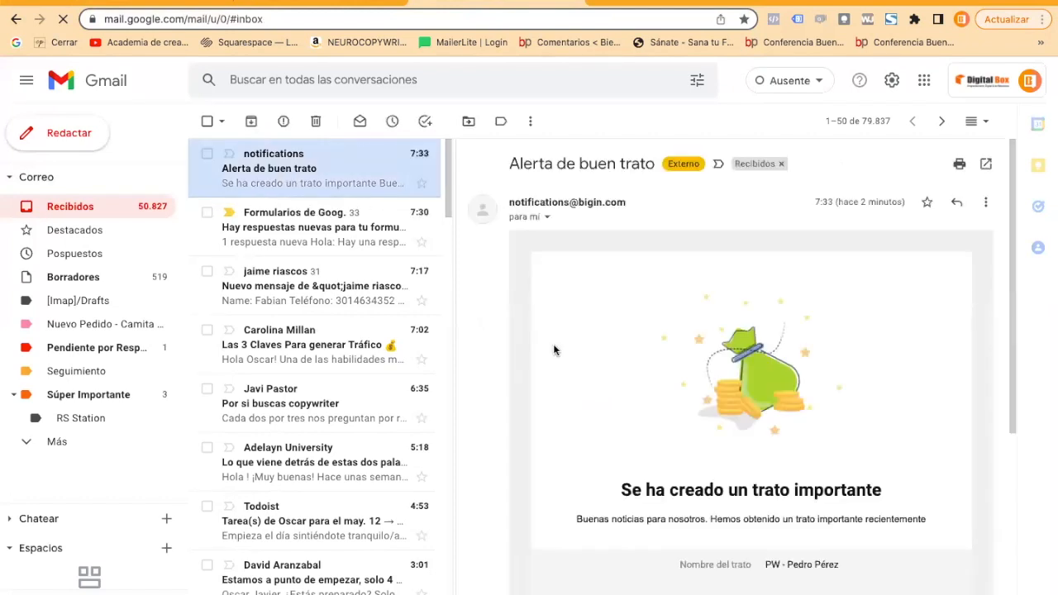
{"action": "scroll", "coordinate": [547, 351], "scroll_direction": "down", "scroll_amount": 3}
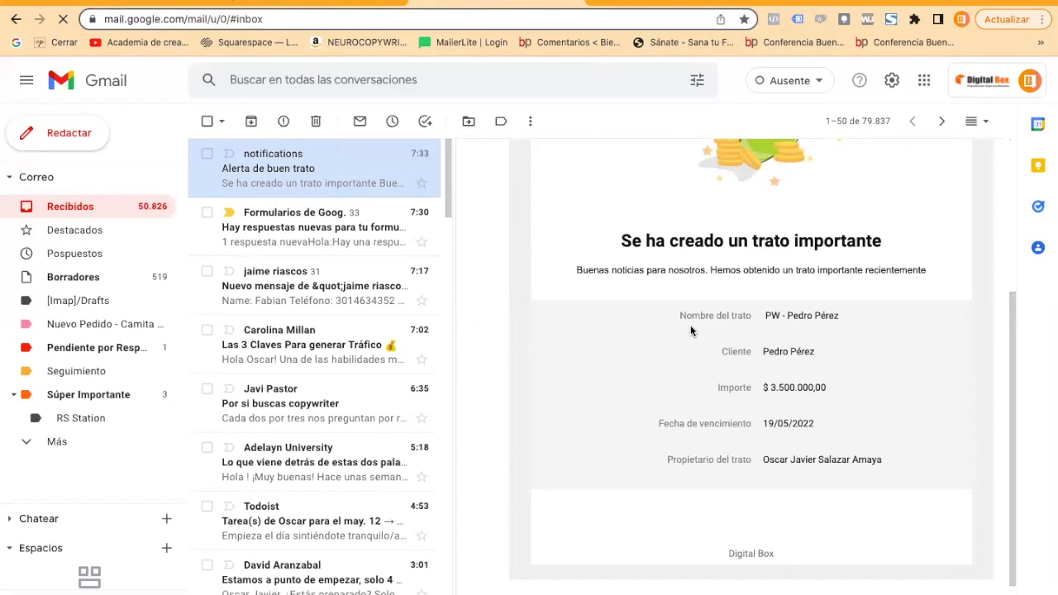
Return to the Bigin deal and write a note reading "Acá podemos registrar las interacciones con el cliente.".
{"action": "left_click", "coordinate": [251, 2]}
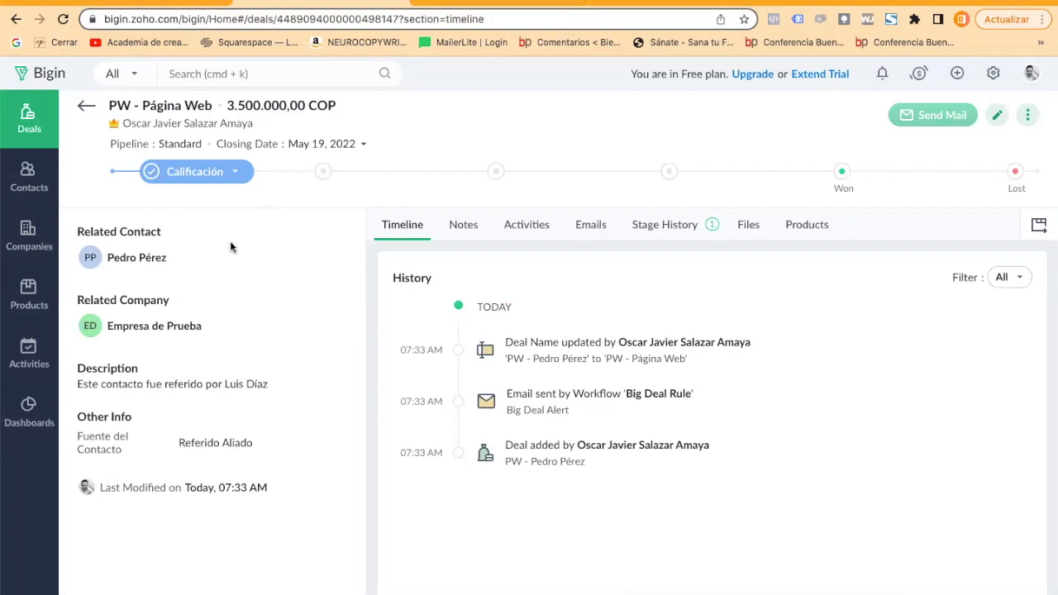
{"action": "left_click", "coordinate": [465, 224]}
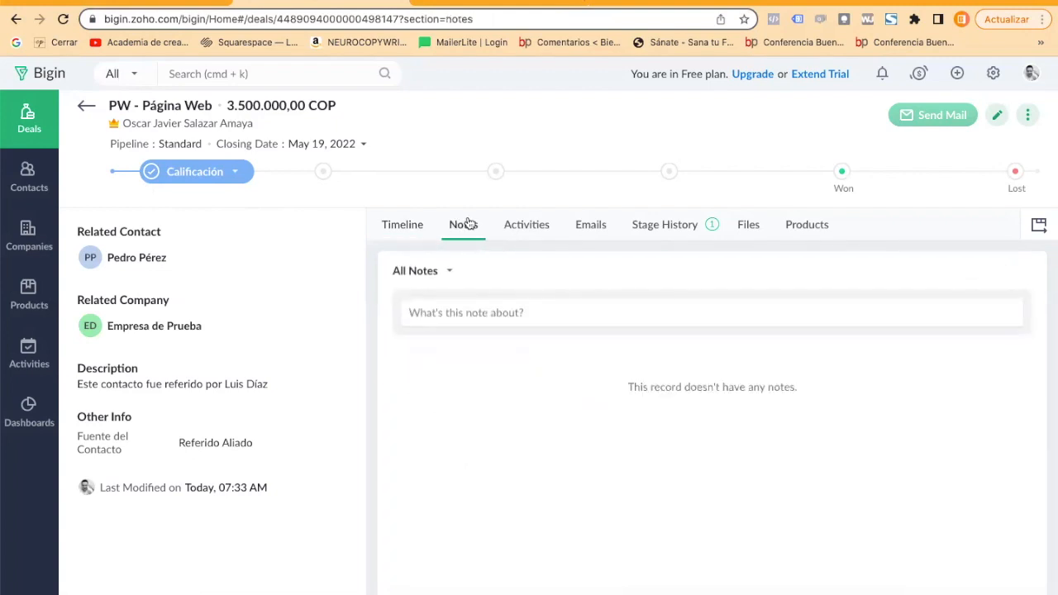
{"action": "left_click", "coordinate": [440, 314]}
{"action": "type", "text": "Acá pode"}
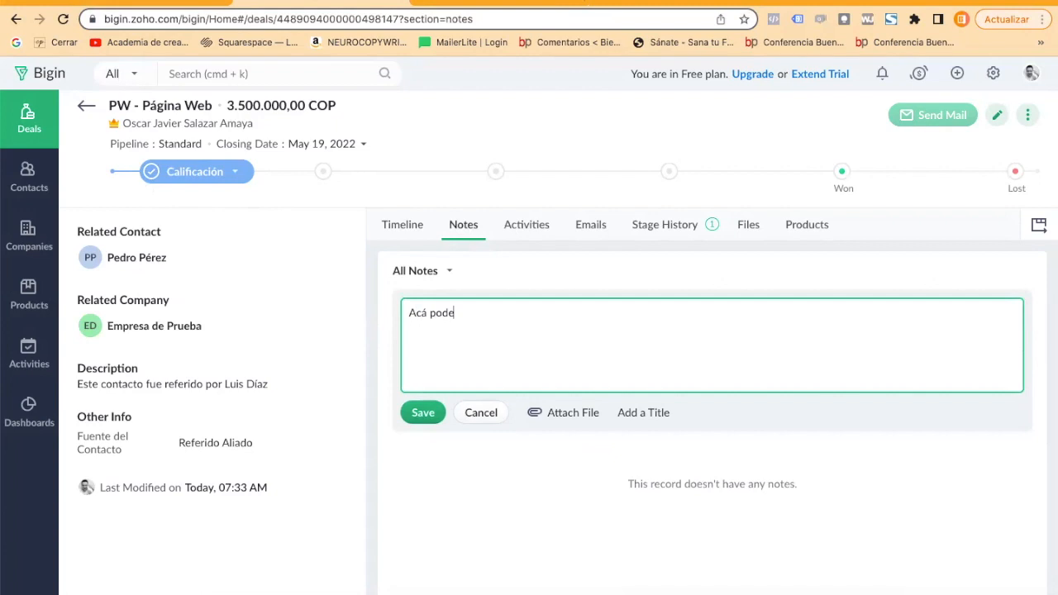
{"action": "type", "text": "mos registrar las interacciones con el cliente"}
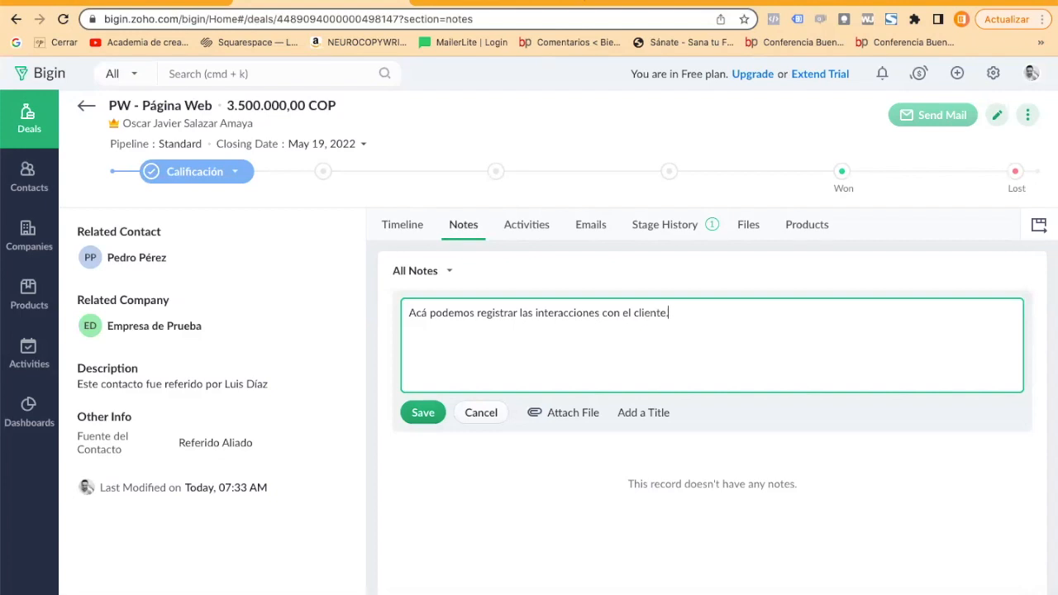
{"action": "type", "text": "."}
Give the deal's note the title "Temas tratados" and save it.
{"action": "left_click", "coordinate": [637, 413]}
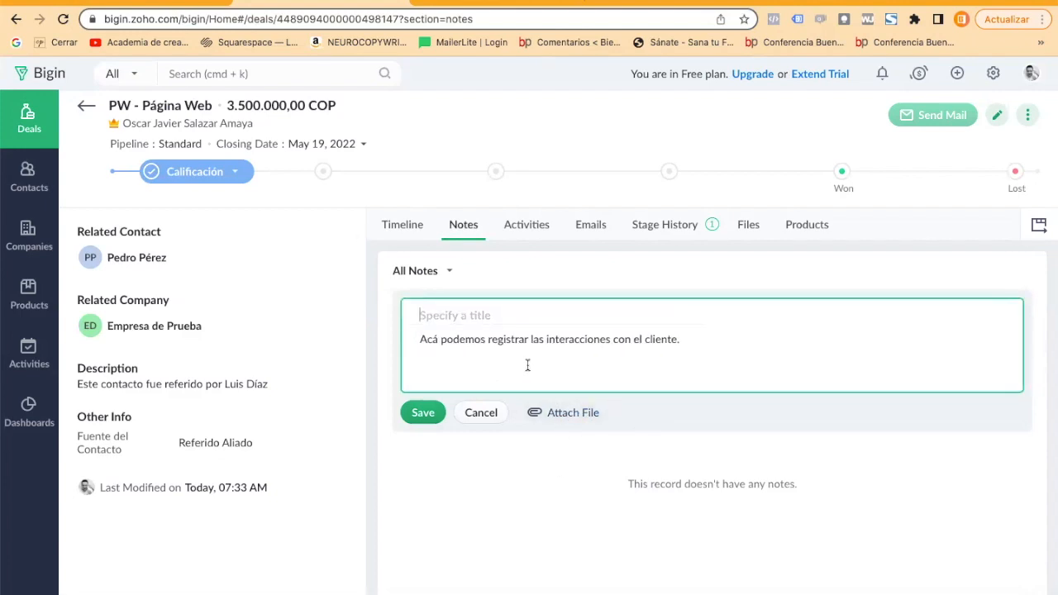
{"action": "type", "text": "Temas tratados"}
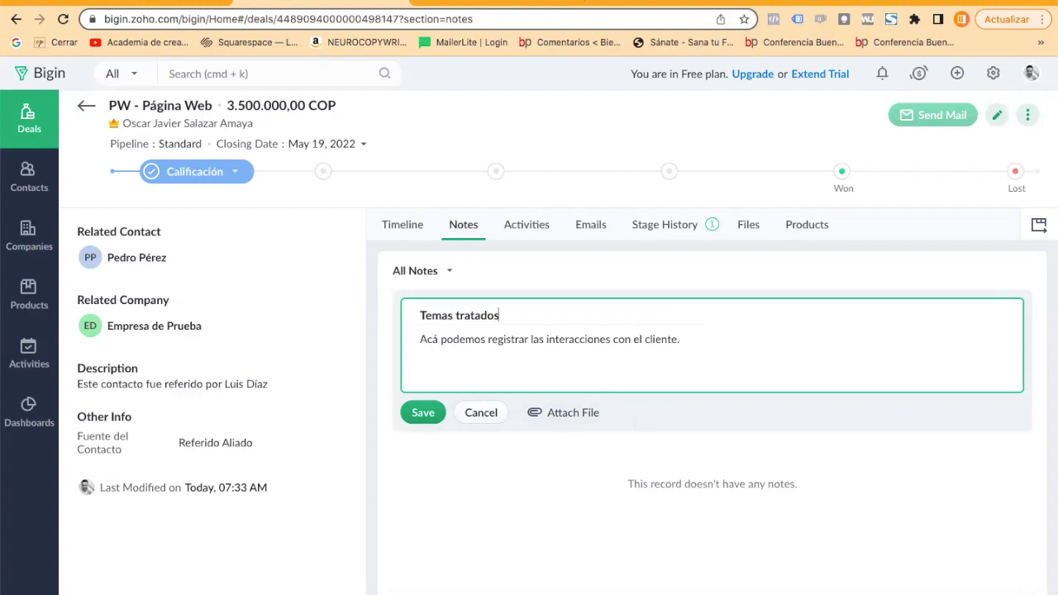
{"action": "left_click", "coordinate": [426, 415]}
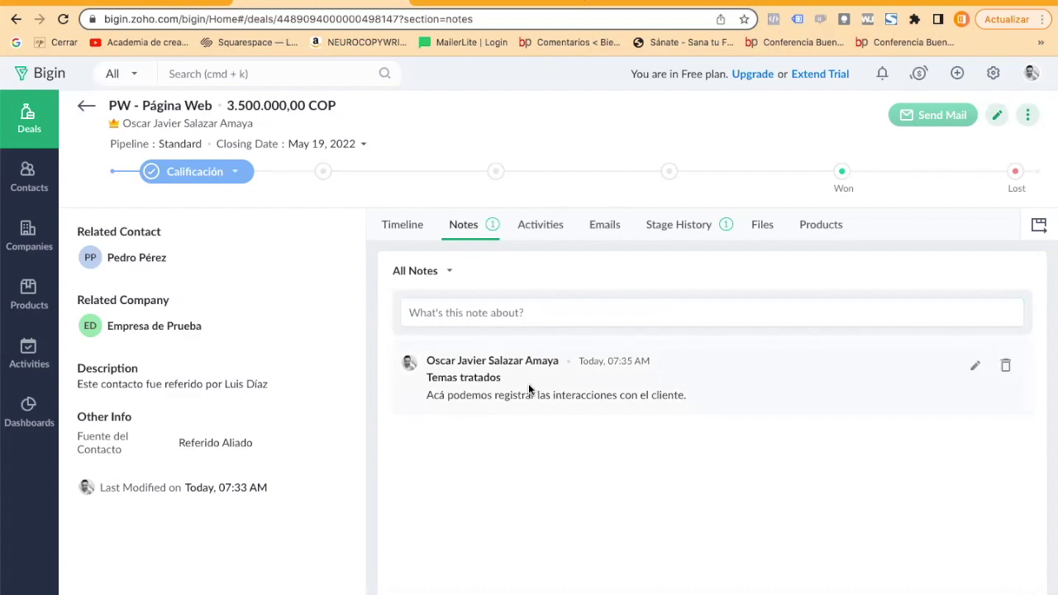
Start a task on the deal named "Enviar Portafolio Actualizado" with the due date 16/05/2022.
{"action": "left_click", "coordinate": [535, 223]}
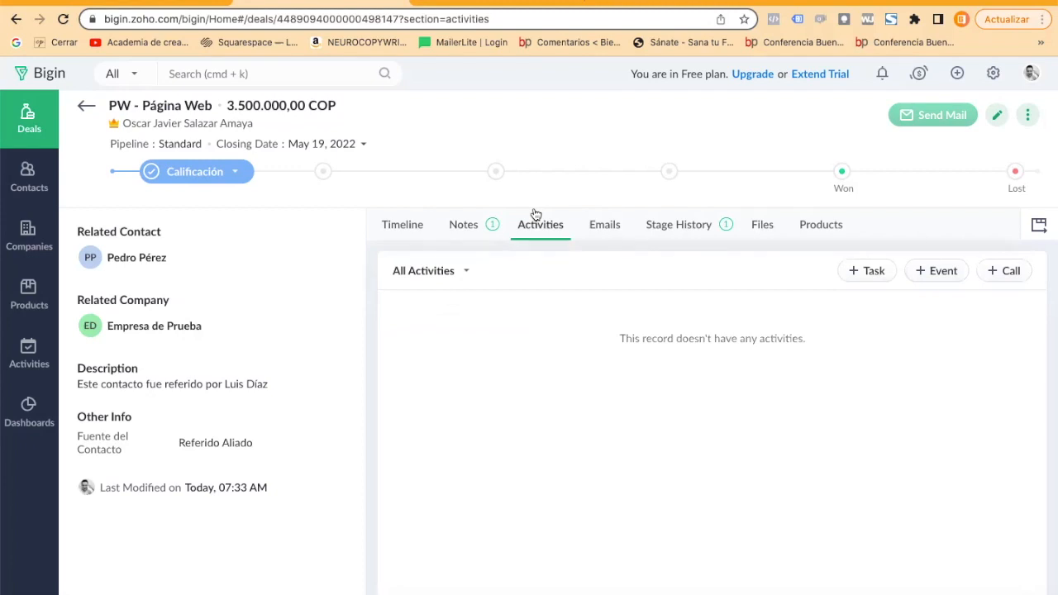
{"action": "left_click", "coordinate": [868, 272]}
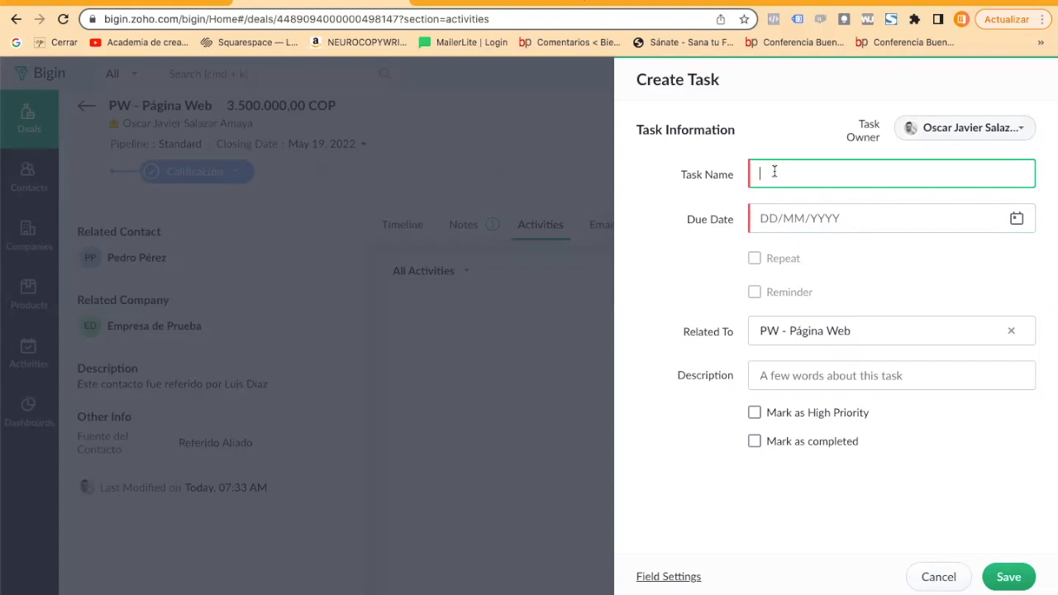
{"action": "type", "text": "Enviar Portafolio Actualizado"}
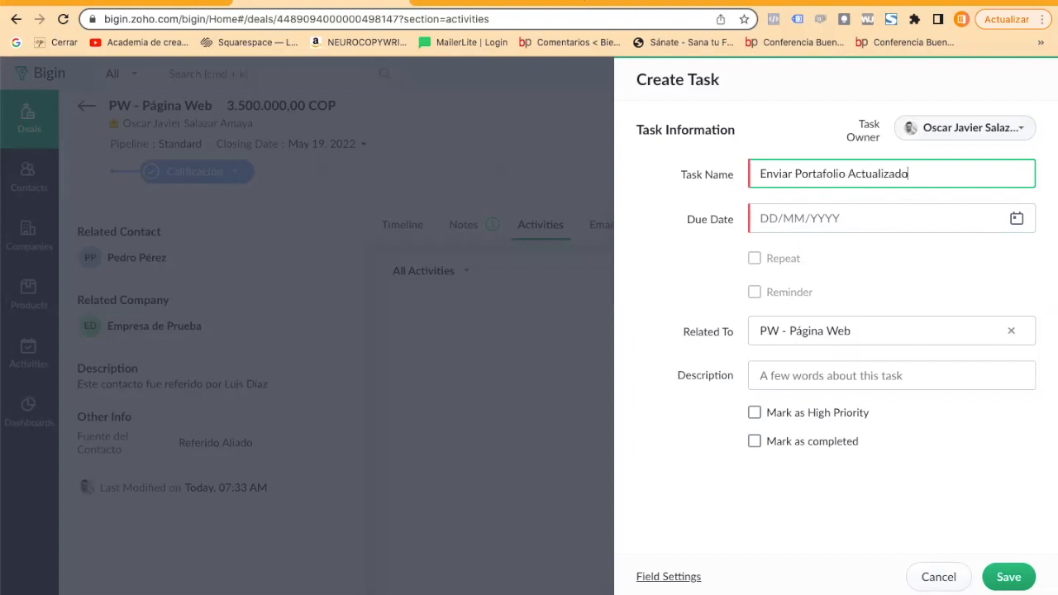
{"action": "left_click", "coordinate": [757, 218]}
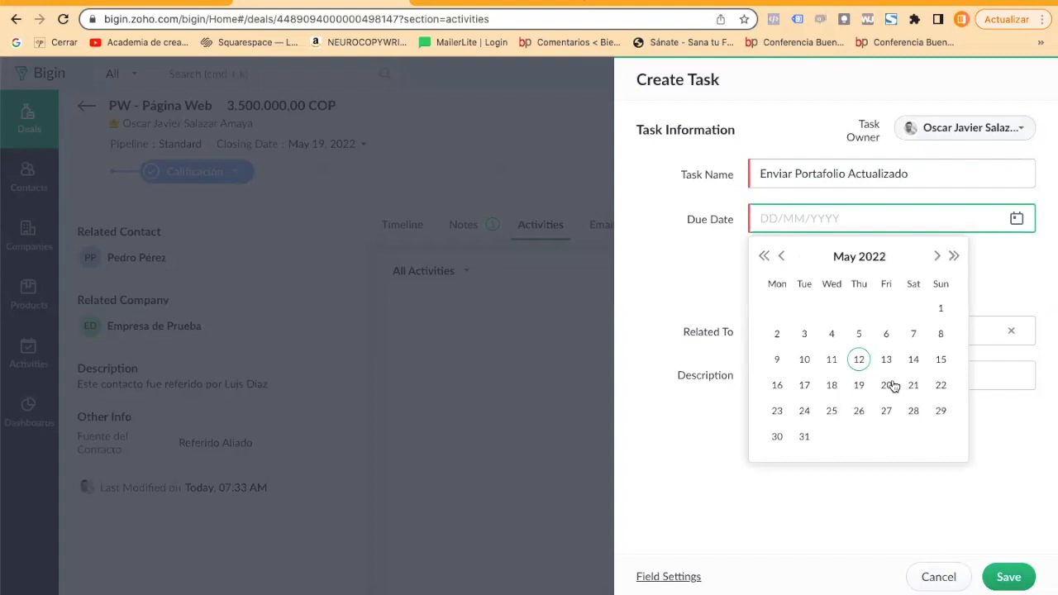
{"action": "left_click", "coordinate": [781, 386]}
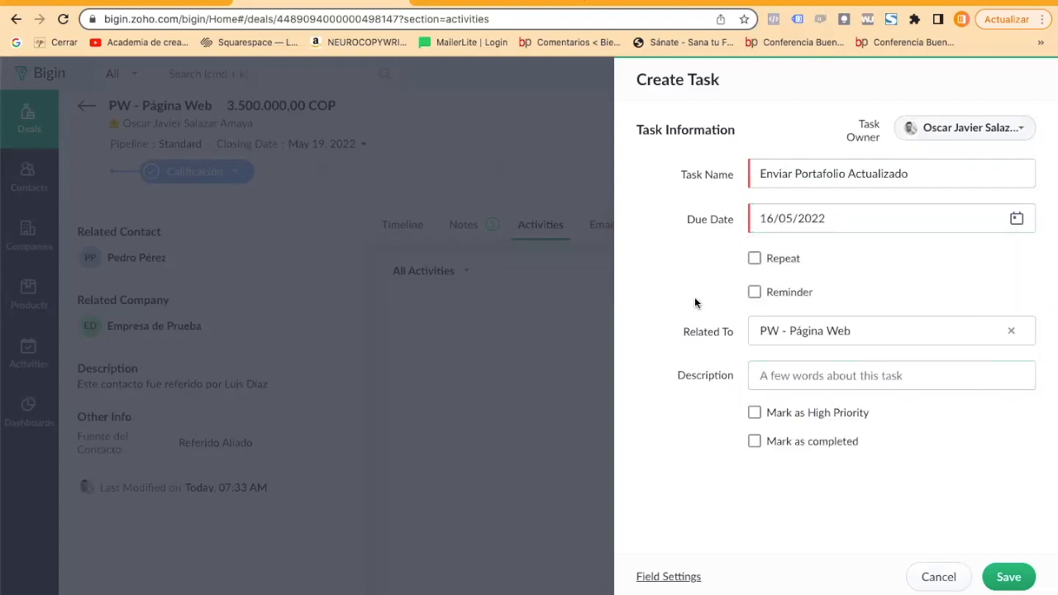
Turn on the task's reminder for a day before the due date at 08:00 AM.
{"action": "left_click", "coordinate": [753, 292]}
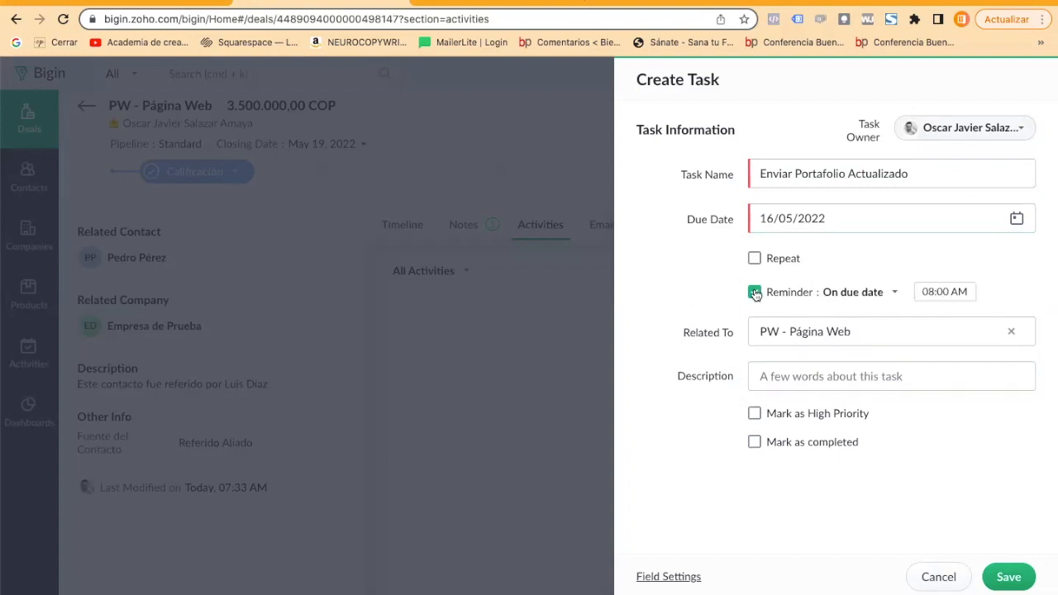
{"action": "left_click", "coordinate": [937, 291]}
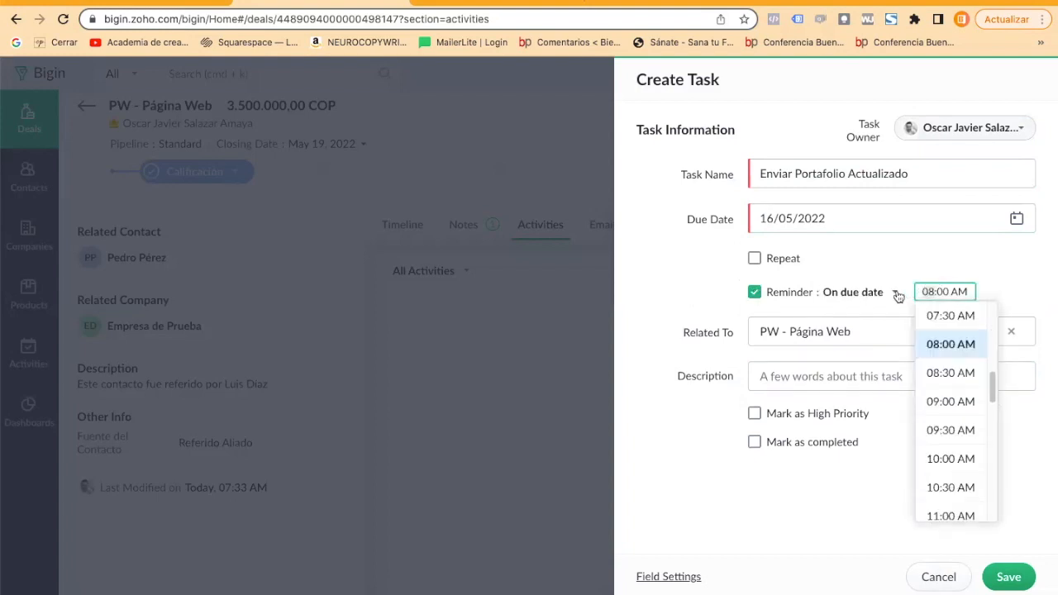
{"action": "left_click", "coordinate": [830, 292]}
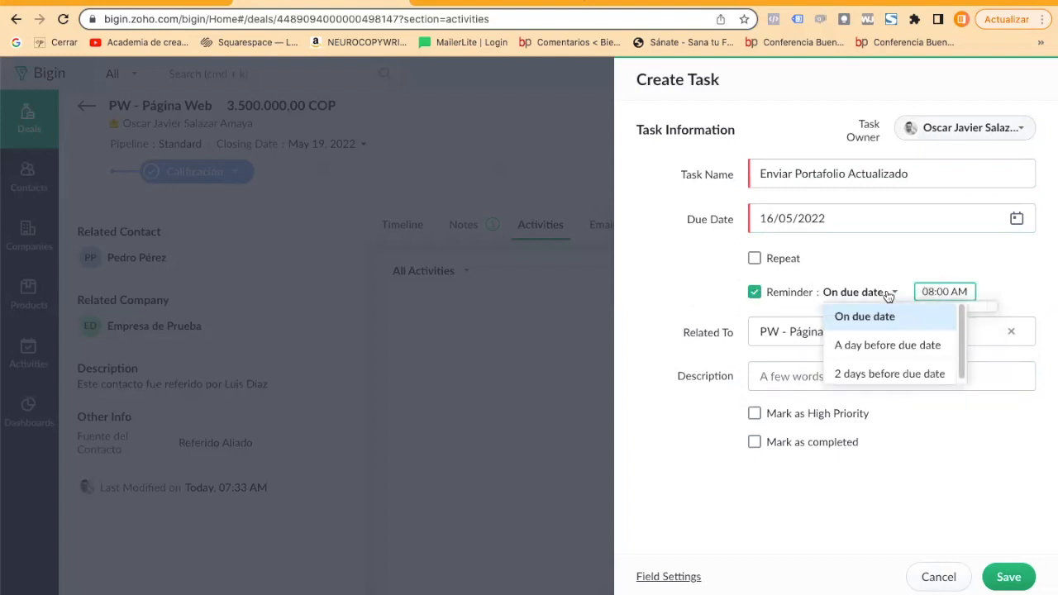
{"action": "left_click", "coordinate": [870, 345]}
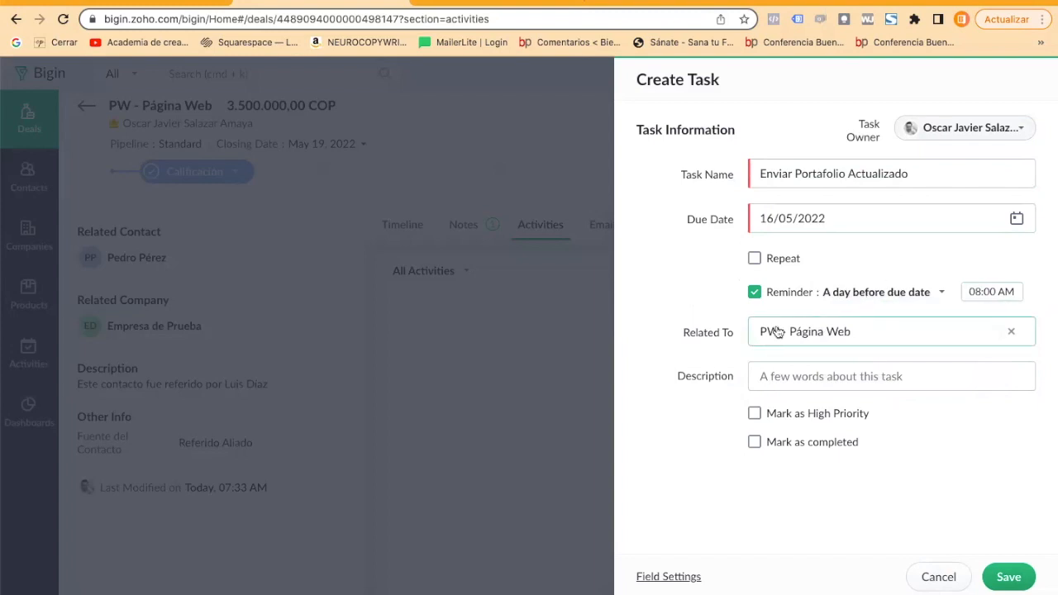
Describe the task as "Enviar portafolio actualizado", mark it as high priority and save it.
{"action": "left_click", "coordinate": [769, 363]}
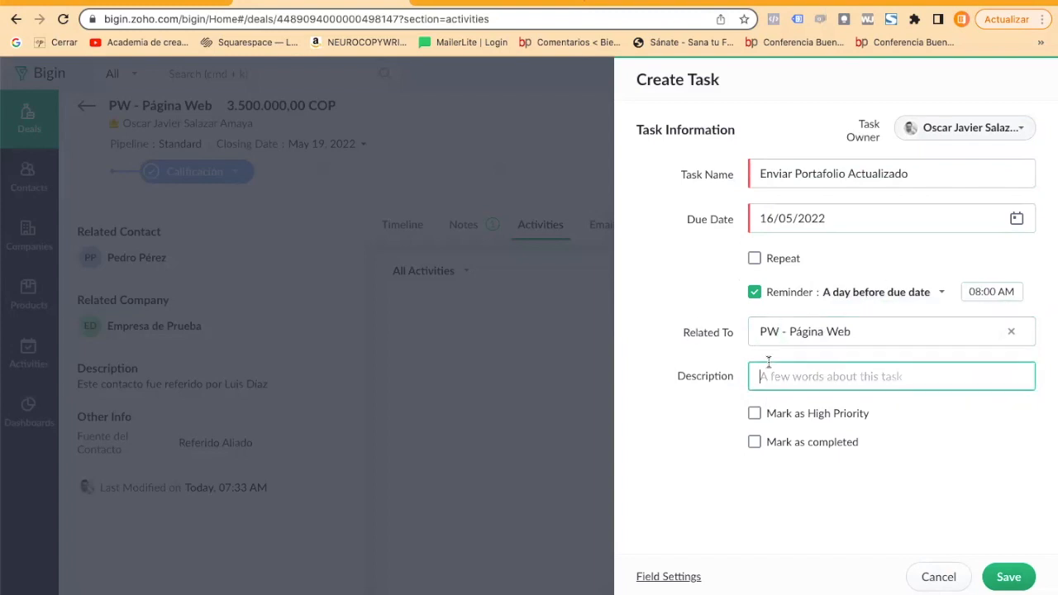
{"action": "type", "text": "Enviar portafolio actualizado"}
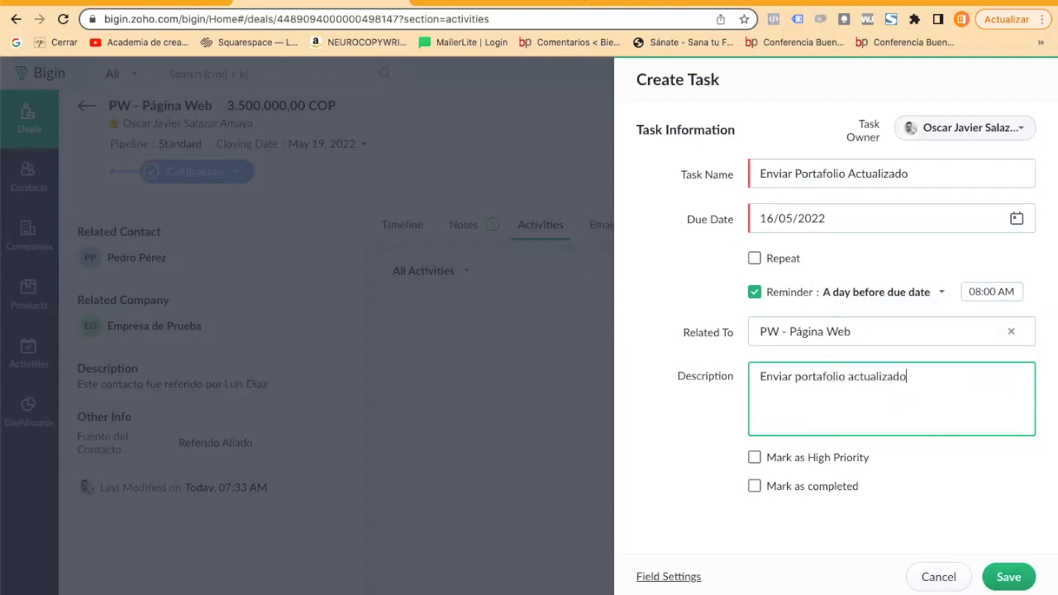
{"action": "left_click", "coordinate": [782, 459]}
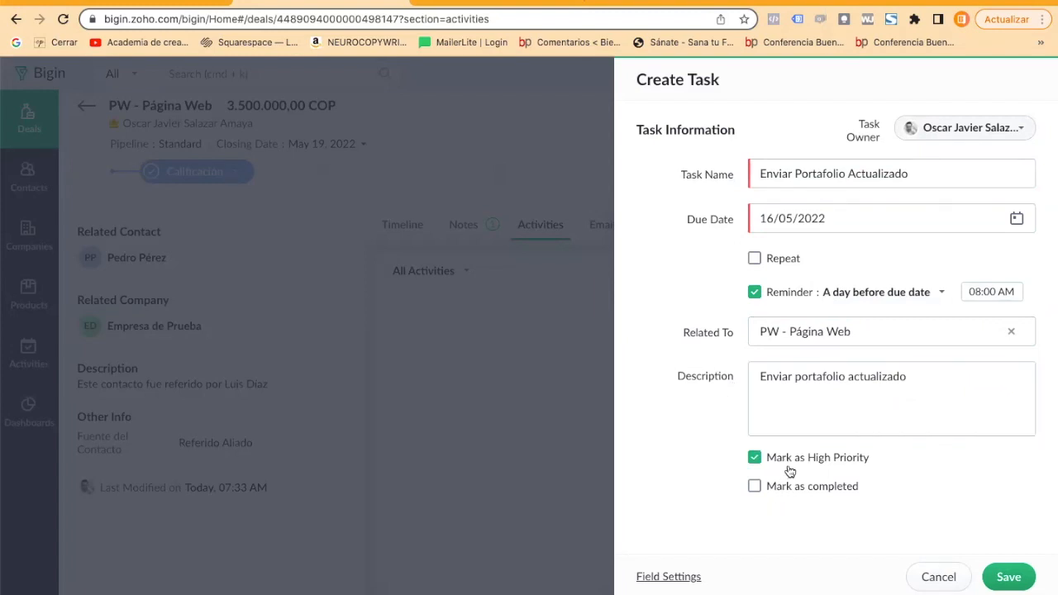
{"action": "left_click", "coordinate": [1006, 577]}
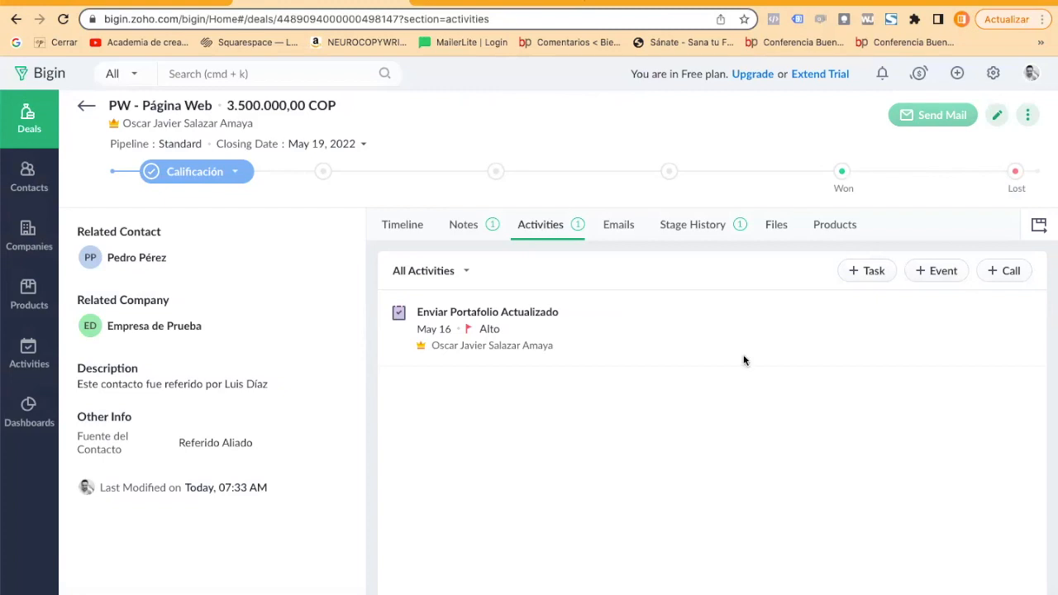
Start an event on the deal titled "Llamada de validación de la propuesta".
{"action": "left_click", "coordinate": [874, 272]}
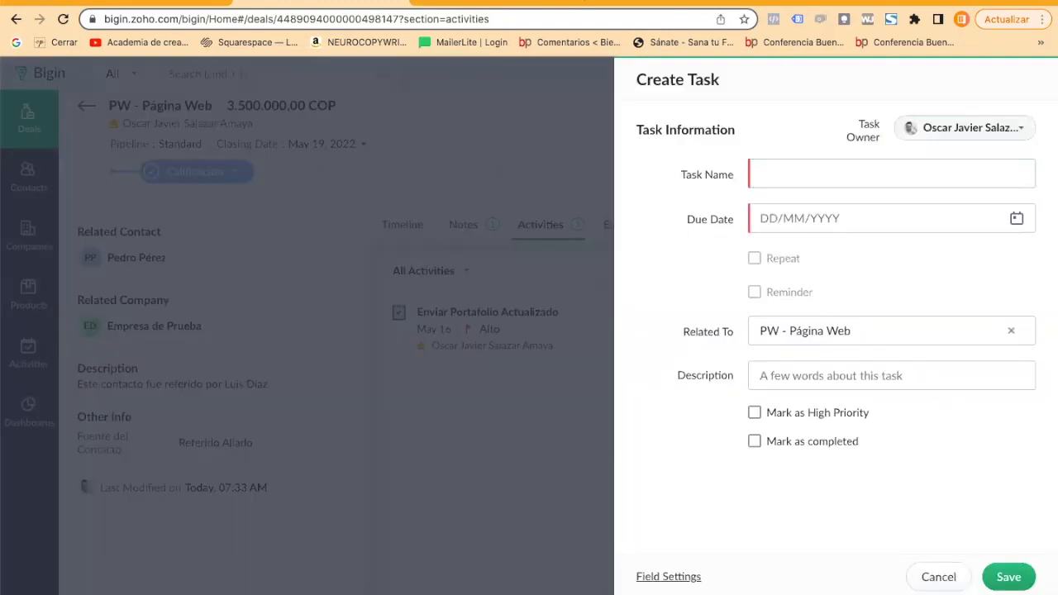
{"action": "left_click", "coordinate": [938, 577]}
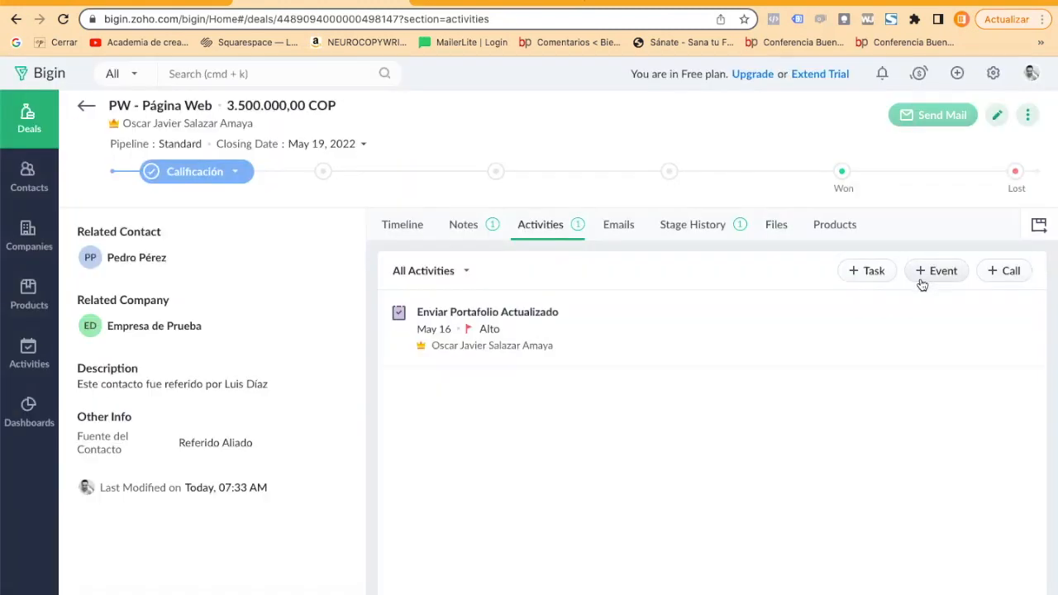
{"action": "left_click", "coordinate": [923, 279]}
{"action": "triple_click", "coordinate": [752, 170]}
{"action": "type", "text": "Llamada de validación de la propuesta"}
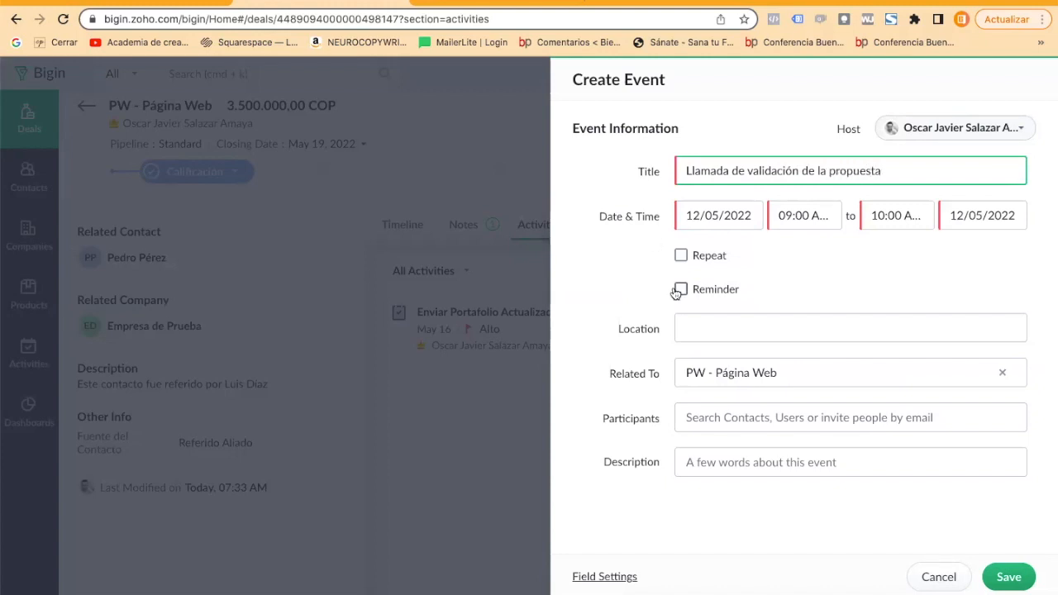
Schedule the event for 17/05/2022 from 09:00 AM to 09:30 AM.
{"action": "left_click", "coordinate": [713, 216]}
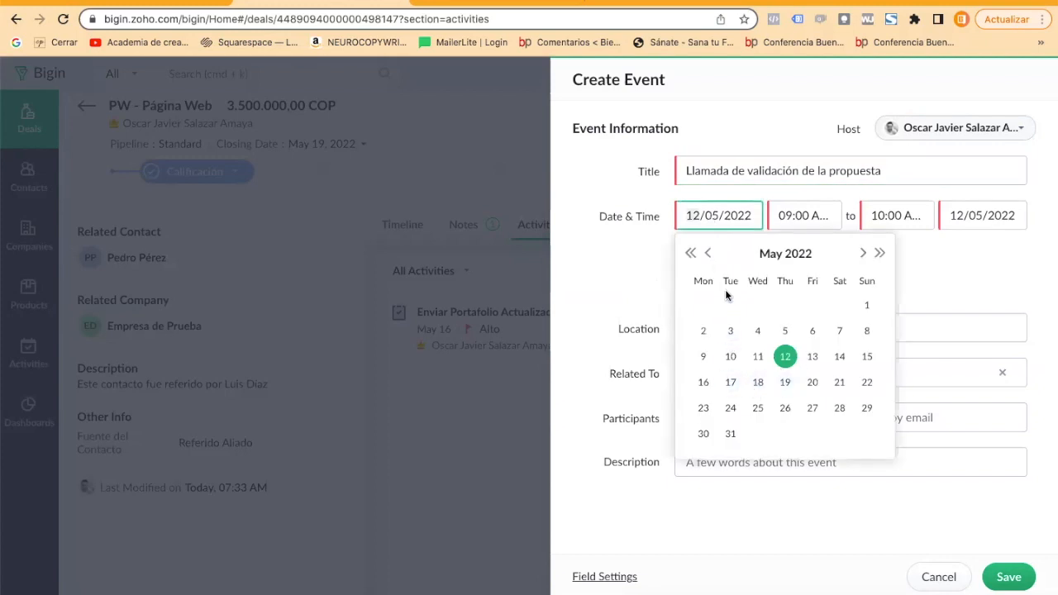
{"action": "left_click", "coordinate": [730, 382]}
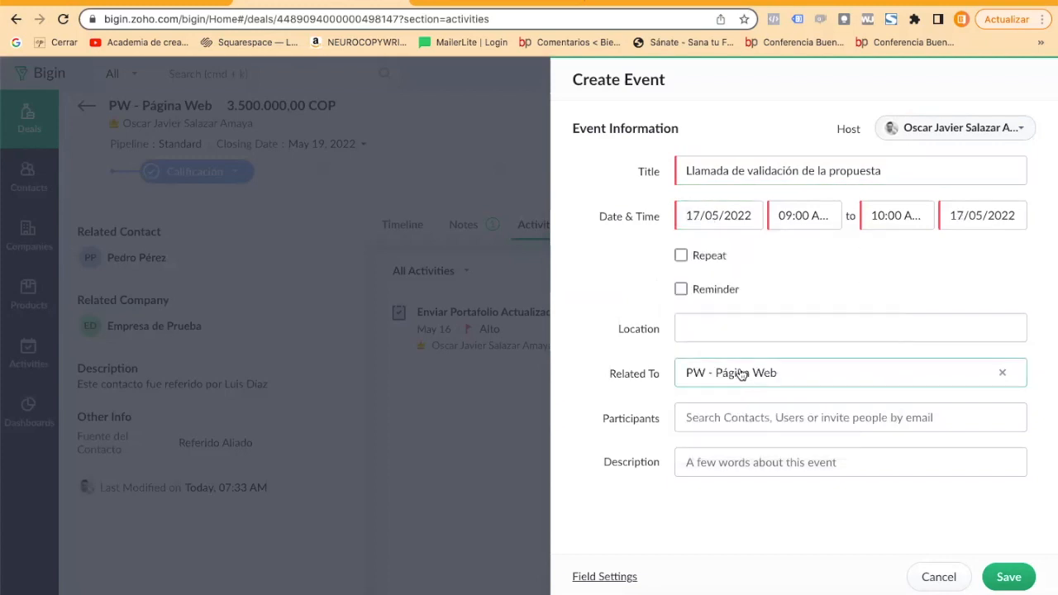
{"action": "left_click", "coordinate": [779, 213]}
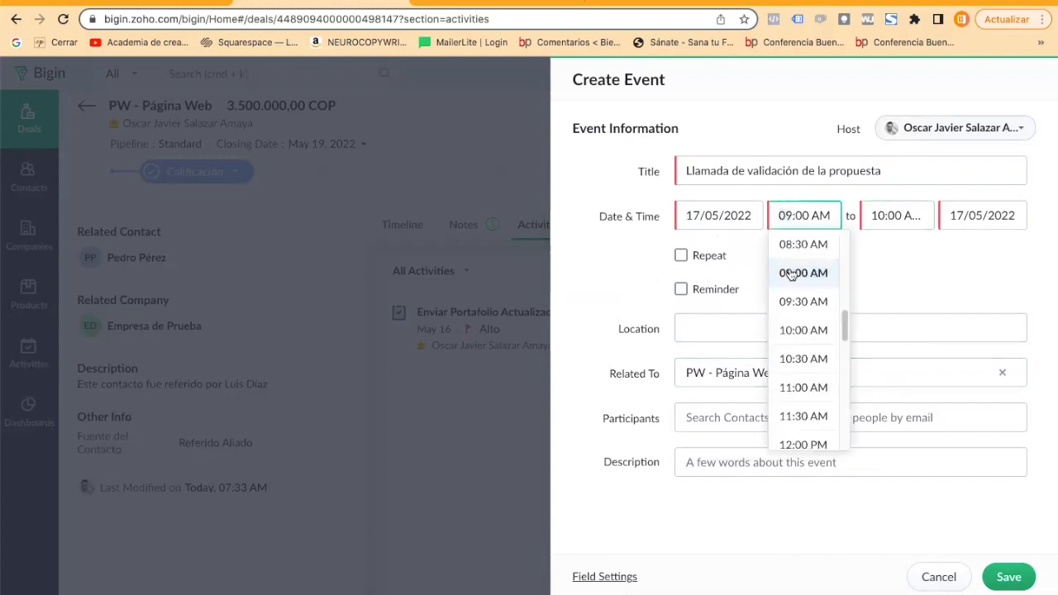
{"action": "left_click", "coordinate": [791, 274]}
{"action": "left_click", "coordinate": [893, 215]}
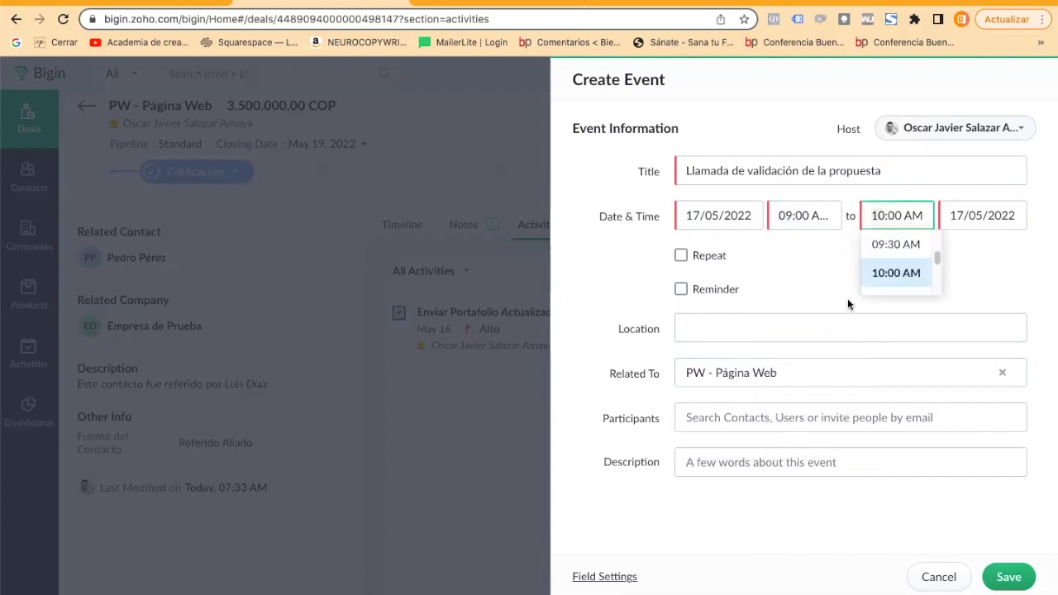
{"action": "left_click", "coordinate": [891, 244]}
{"action": "left_click", "coordinate": [956, 217]}
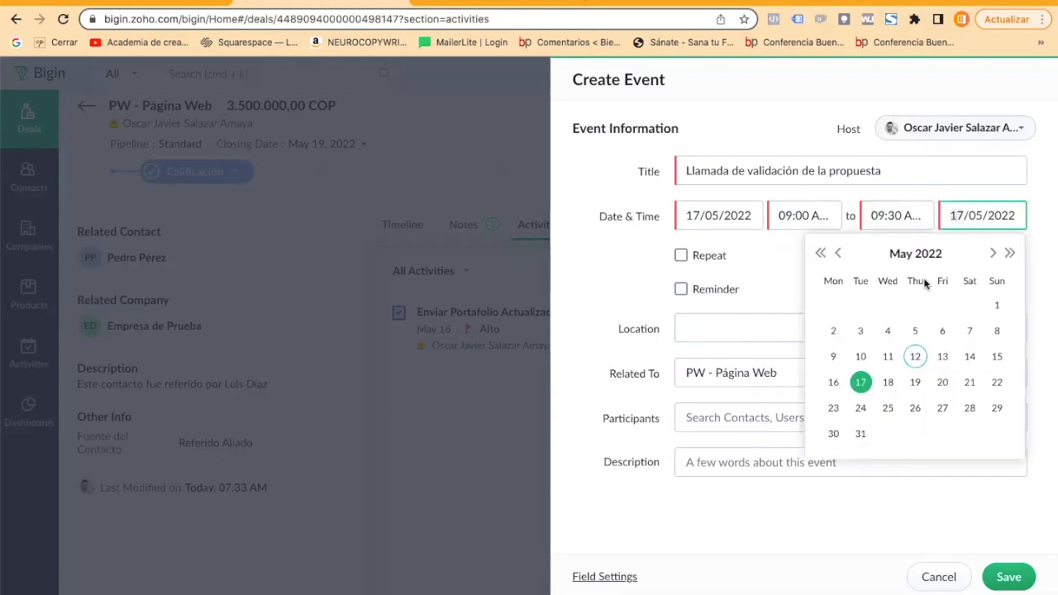
{"action": "left_click", "coordinate": [861, 382]}
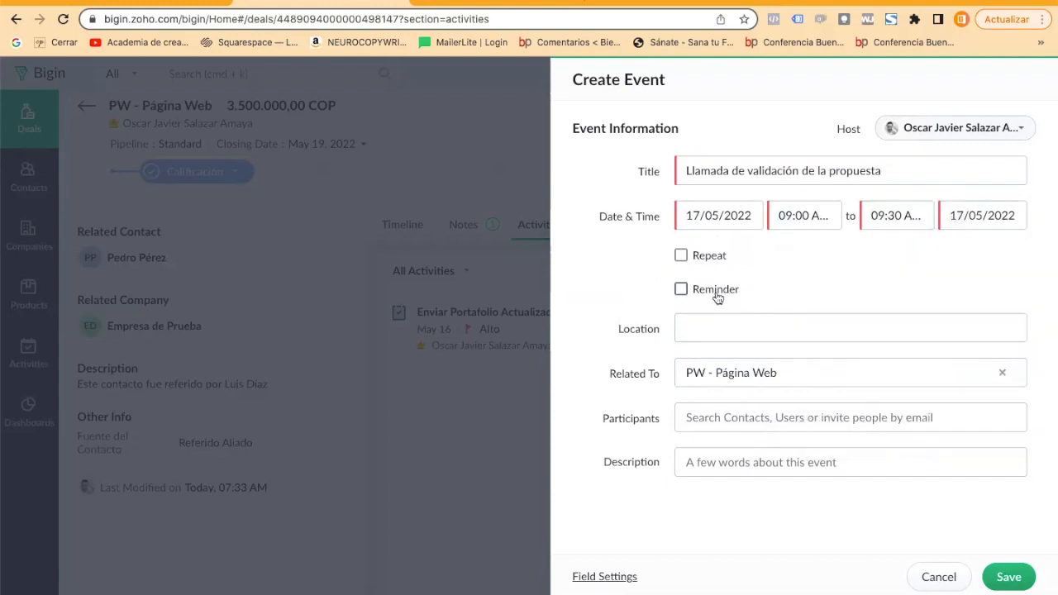
Set the event's reminder to 10 mins before the start time and its location to "Link de la reunión".
{"action": "left_click", "coordinate": [682, 289]}
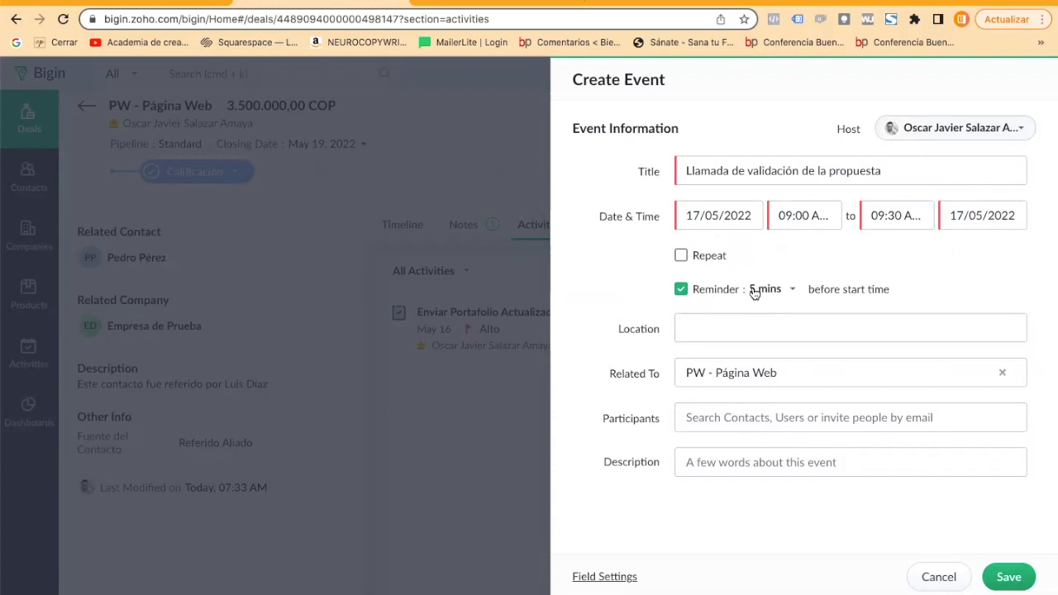
{"action": "left_click", "coordinate": [764, 291]}
{"action": "left_click", "coordinate": [783, 385]}
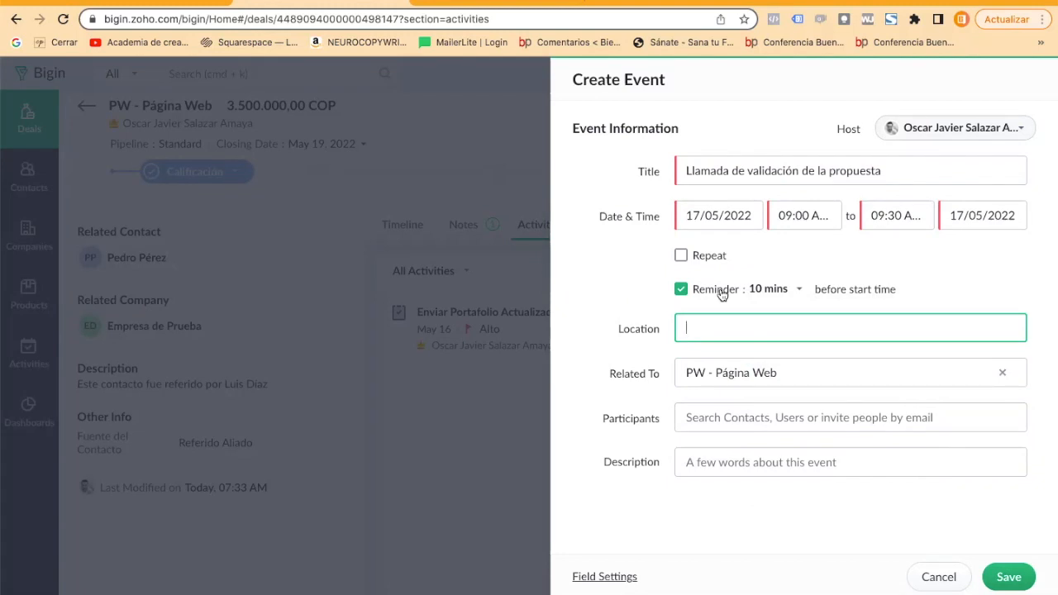
{"action": "type", "text": "Link de la reunión"}
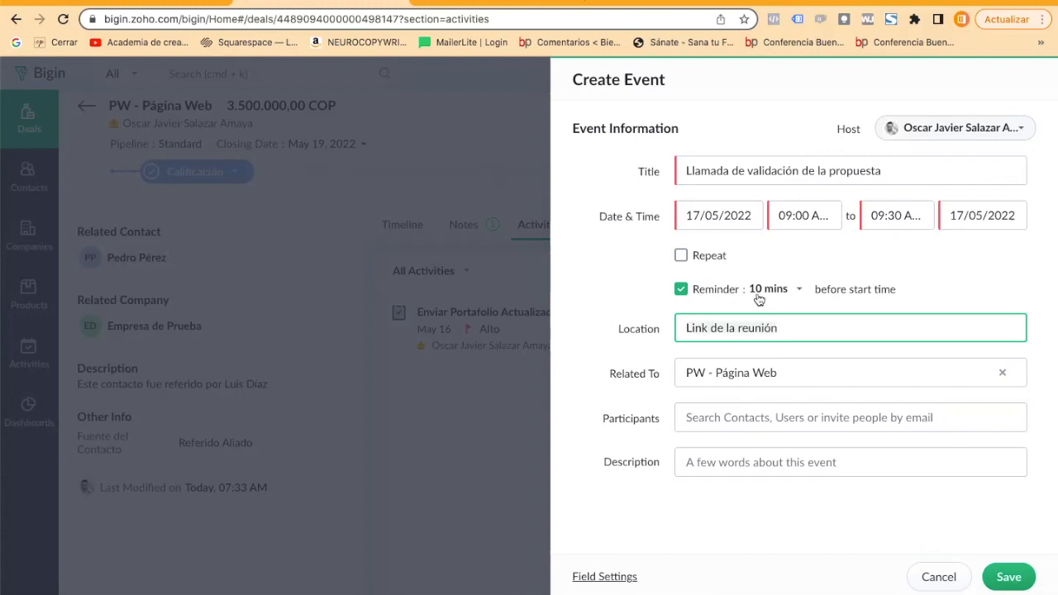
Add the deal's related contact as a participant in the event.
{"action": "left_click", "coordinate": [703, 420]}
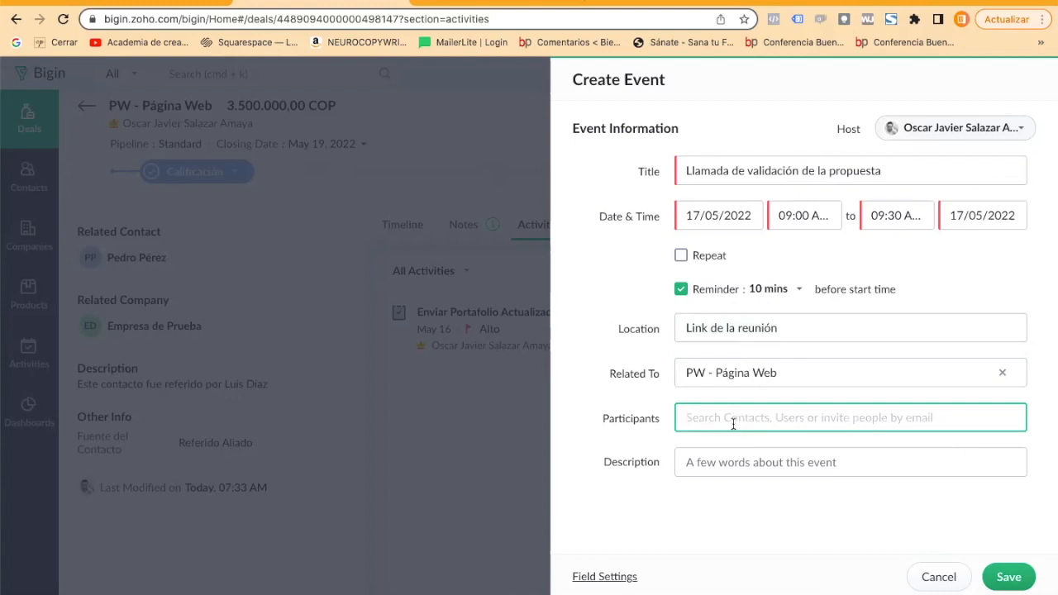
{"action": "type", "text": "Pe"}
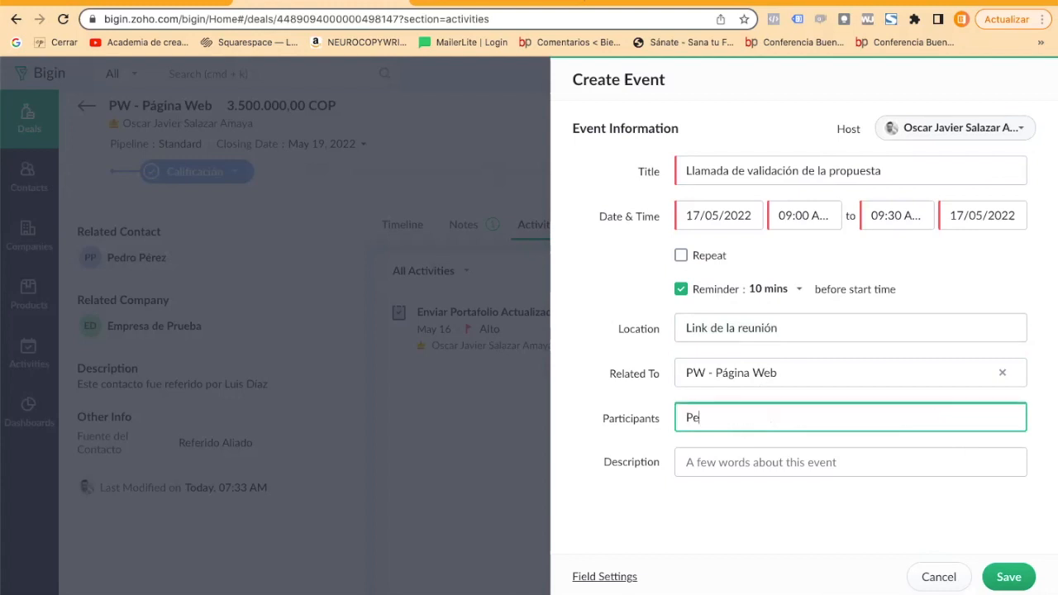
{"action": "left_click", "coordinate": [741, 387]}
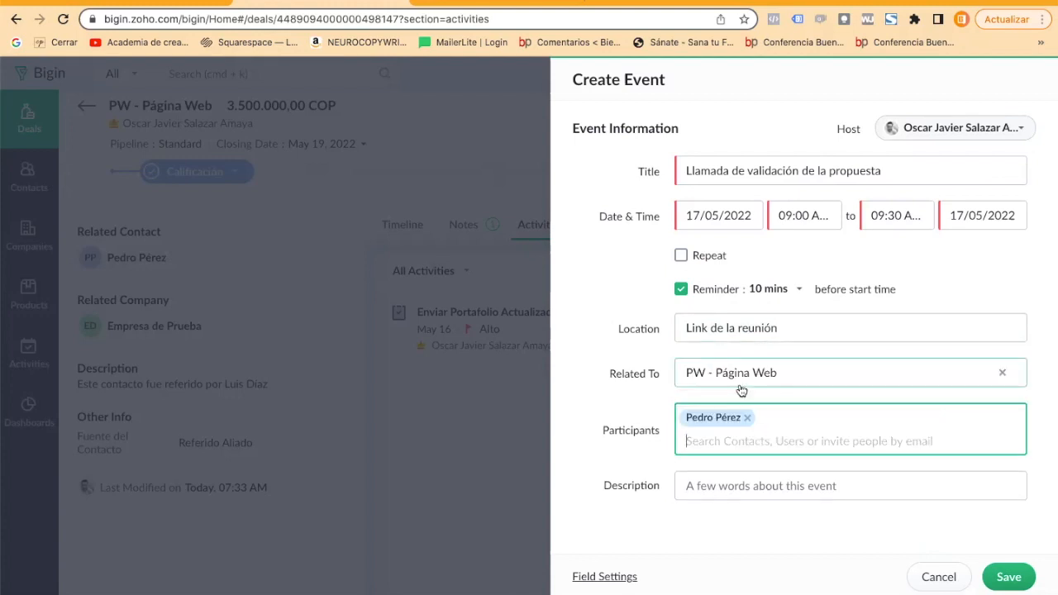
Describe the event as "Revisión de la propuesta comercial" and save it.
{"action": "left_click", "coordinate": [709, 486]}
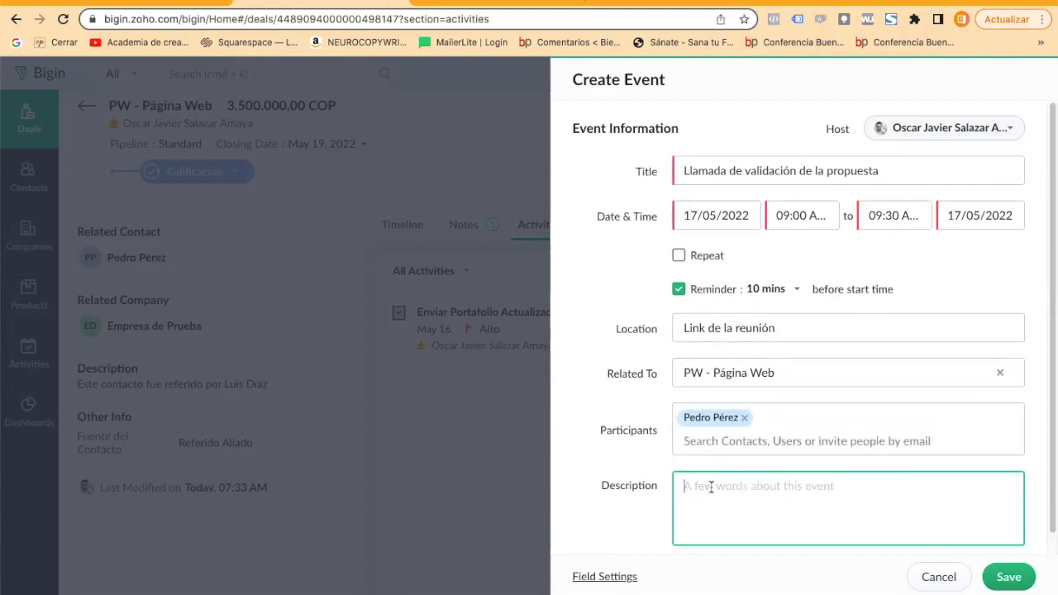
{"action": "type", "text": "Revisión de la propuesta comercial"}
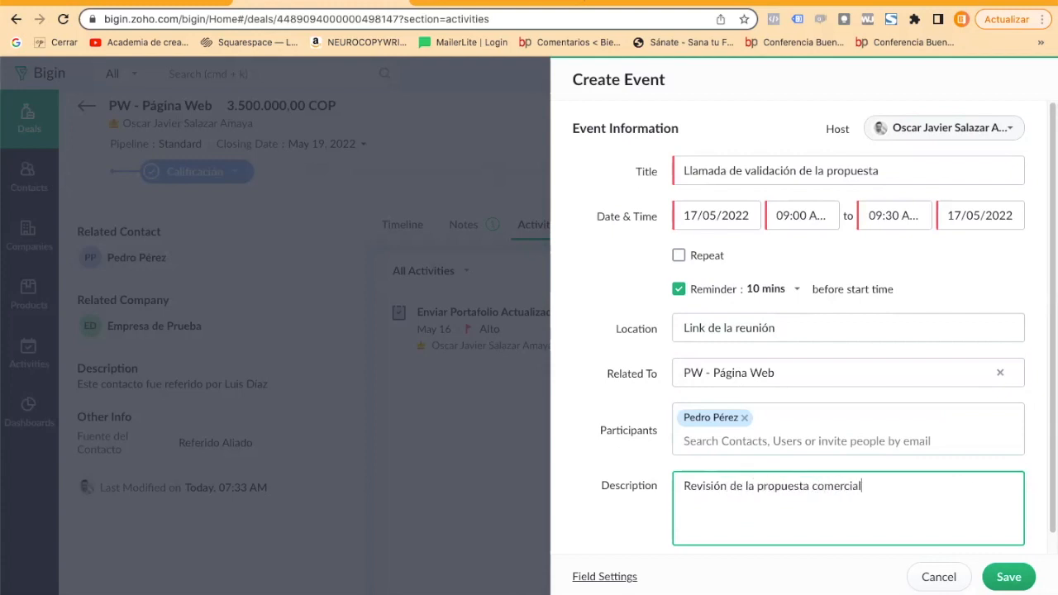
{"action": "left_click", "coordinate": [1002, 574]}
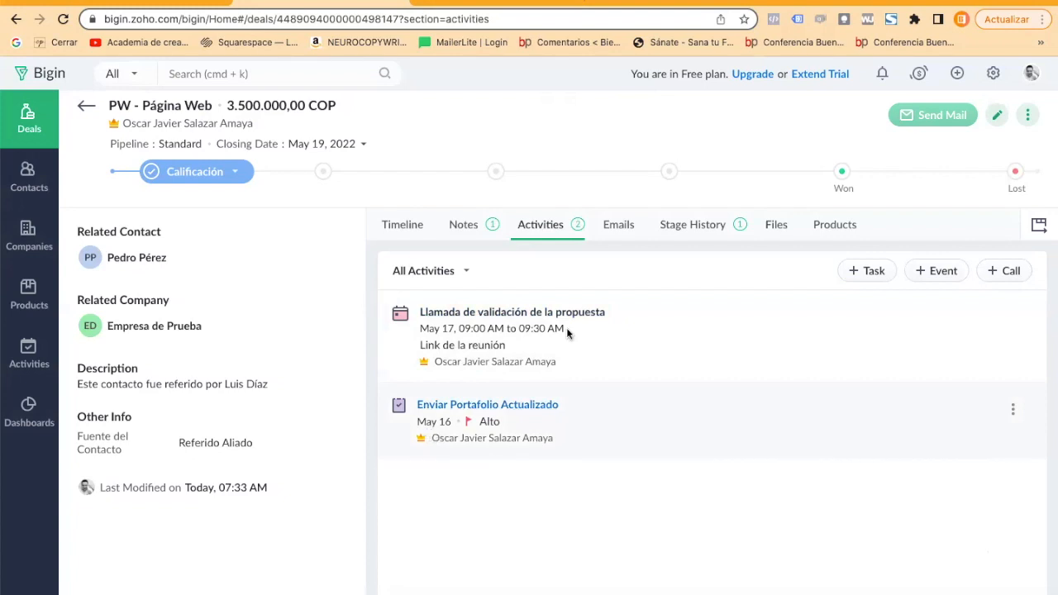
View the deal's emails and stage history, and go back to the overview of all deals.
{"action": "left_click", "coordinate": [626, 230]}
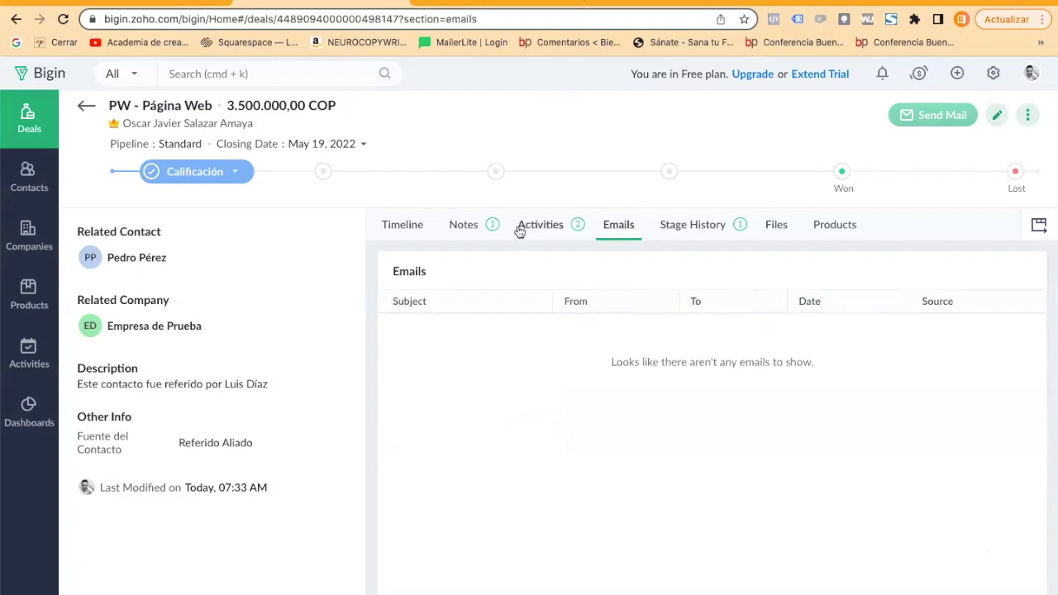
{"action": "left_click", "coordinate": [698, 220]}
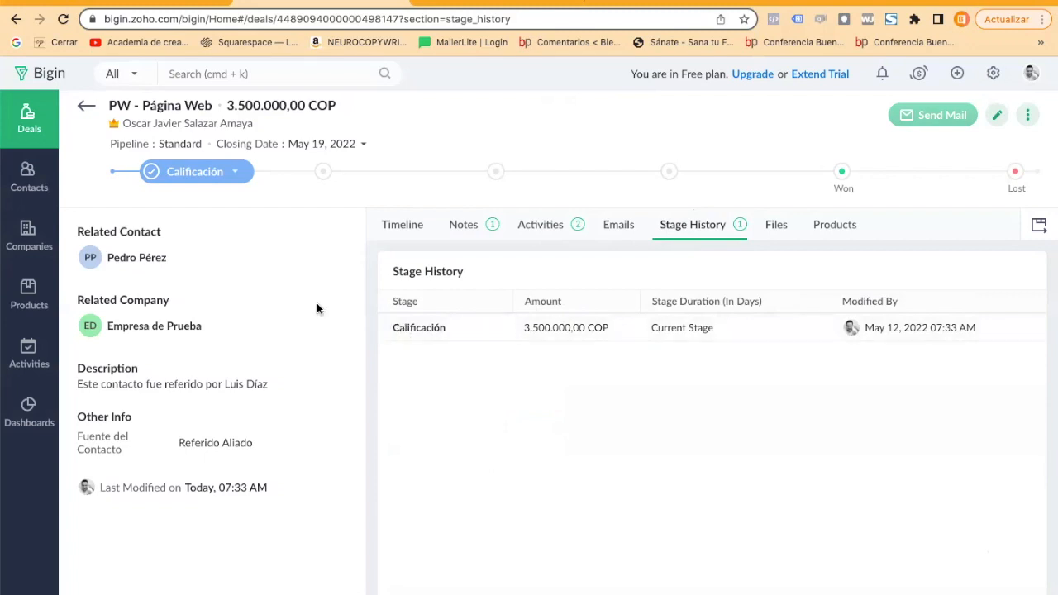
{"action": "left_click", "coordinate": [10, 173]}
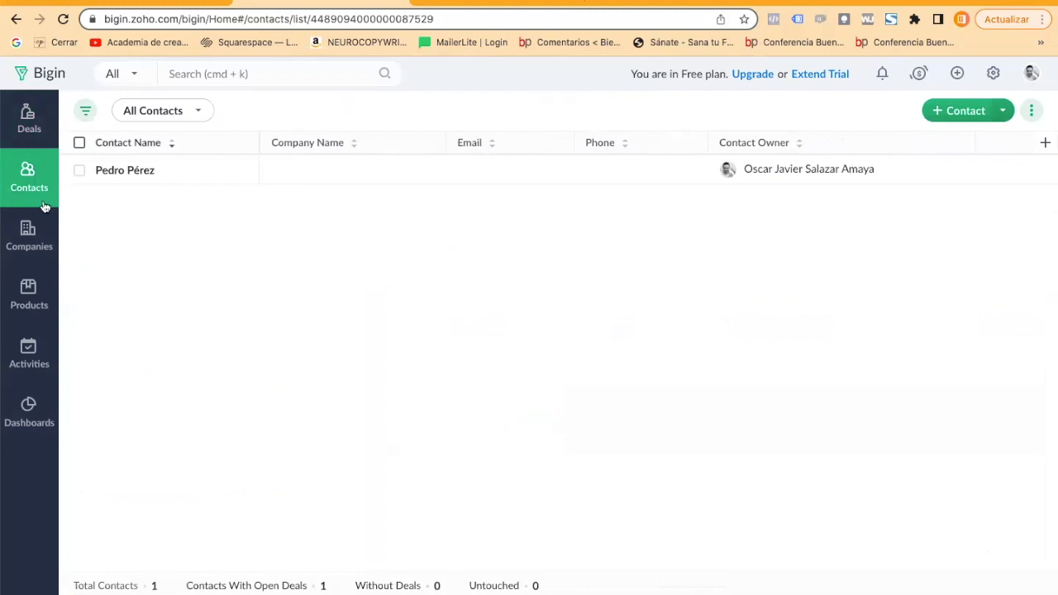
{"action": "left_click", "coordinate": [36, 126]}
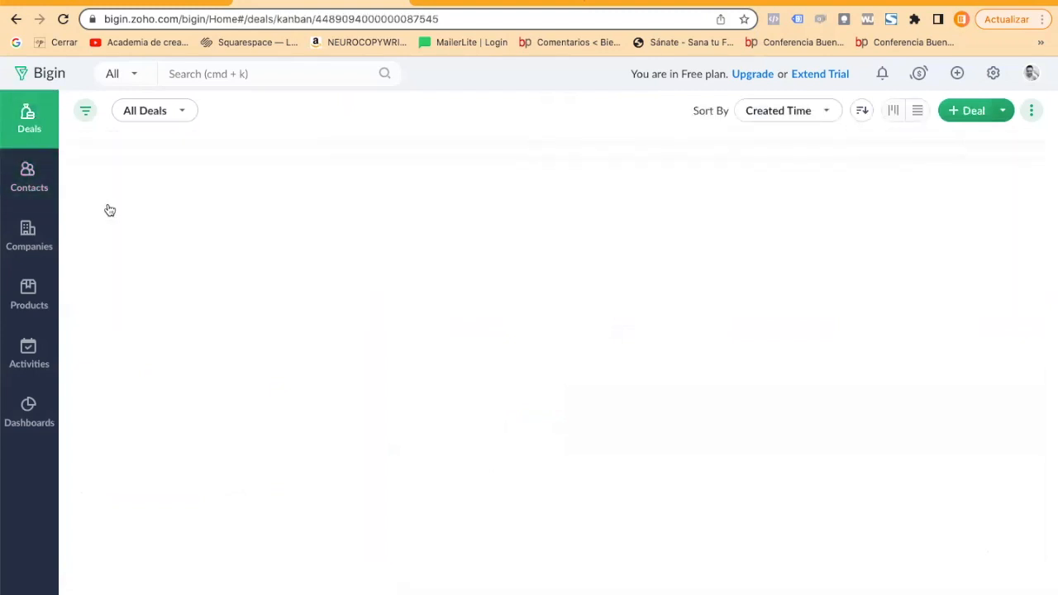
Move the "PW - Página Web" deal to the Propuesta Comercial stage and open its record.
{"action": "left_click_drag", "start_coordinate": [114, 200], "coordinate": [330, 224]}
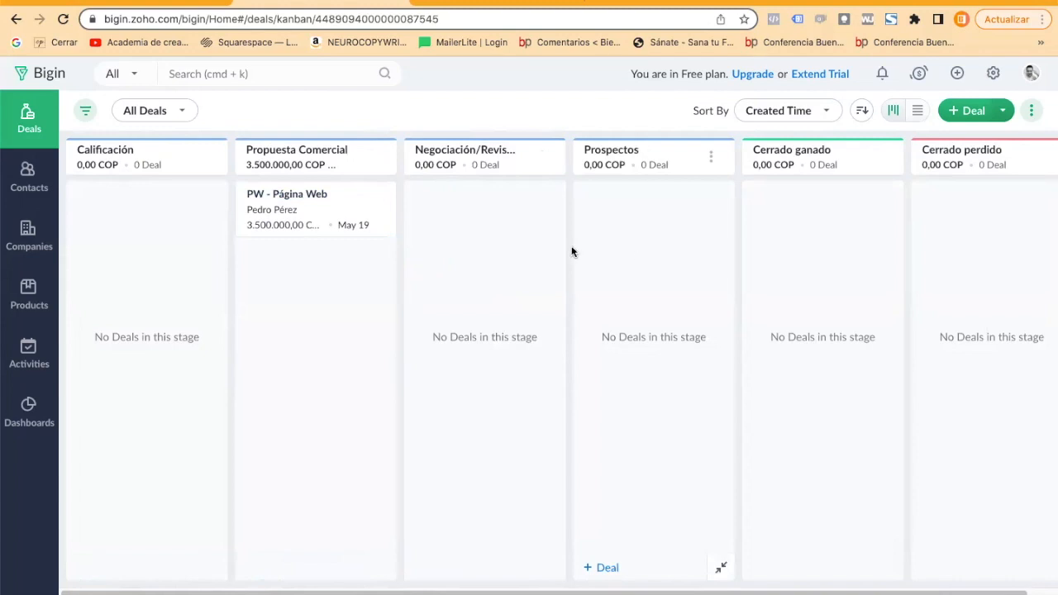
{"action": "left_click", "coordinate": [294, 198]}
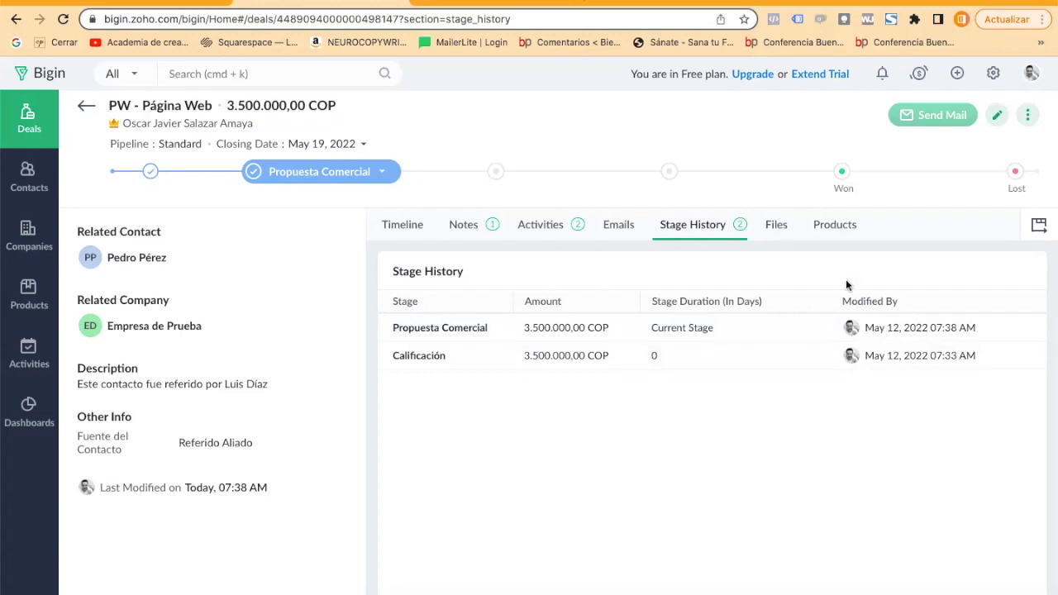
Examine the deal's file upload and product association options without adding anything.
{"action": "left_click", "coordinate": [777, 221]}
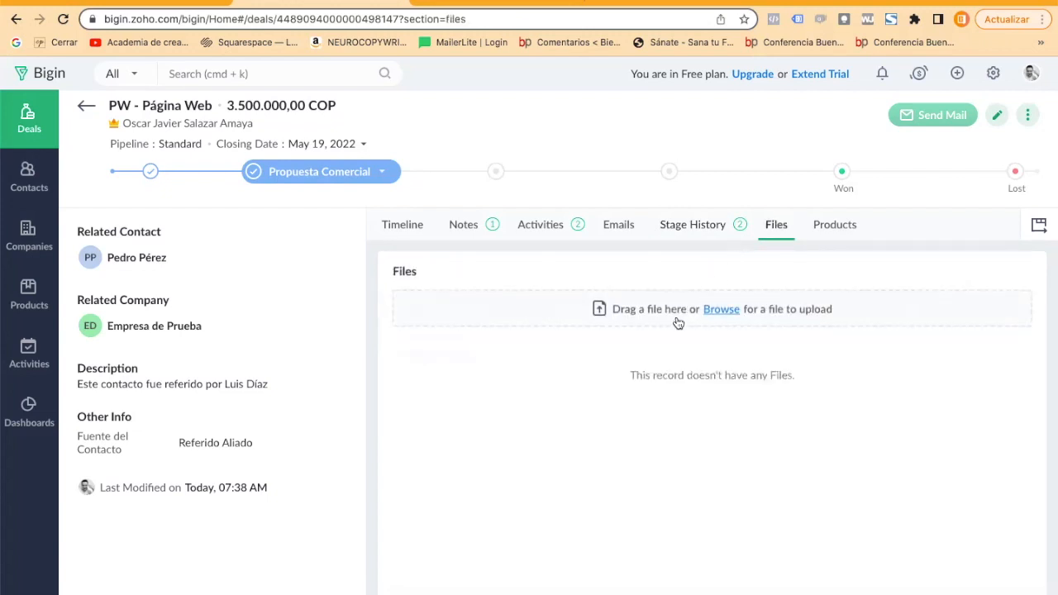
{"action": "left_click", "coordinate": [738, 312]}
{"action": "left_click", "coordinate": [615, 350]}
{"action": "left_click", "coordinate": [831, 236]}
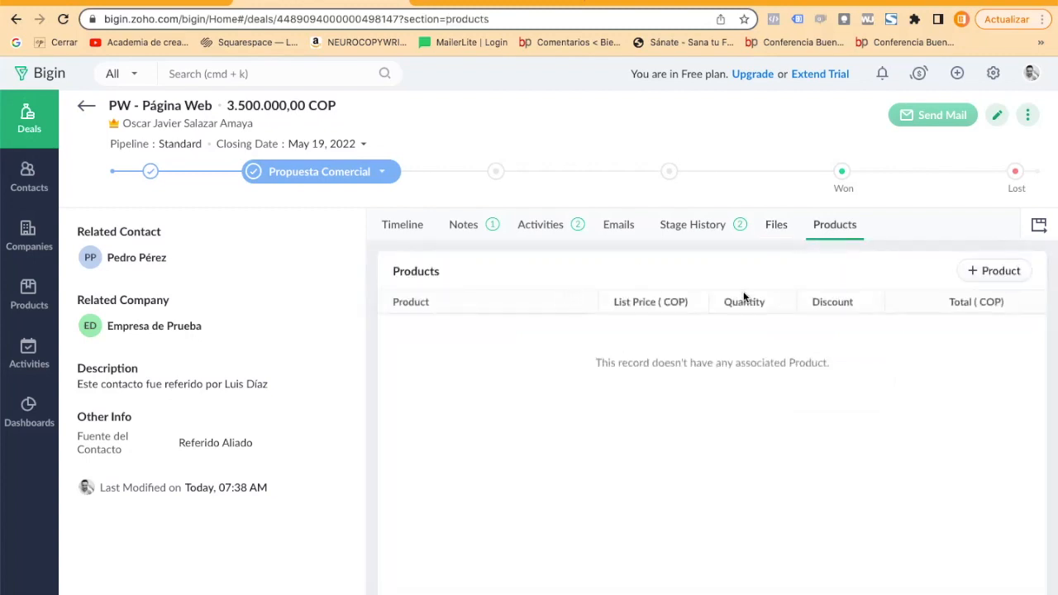
{"action": "left_click", "coordinate": [1009, 275]}
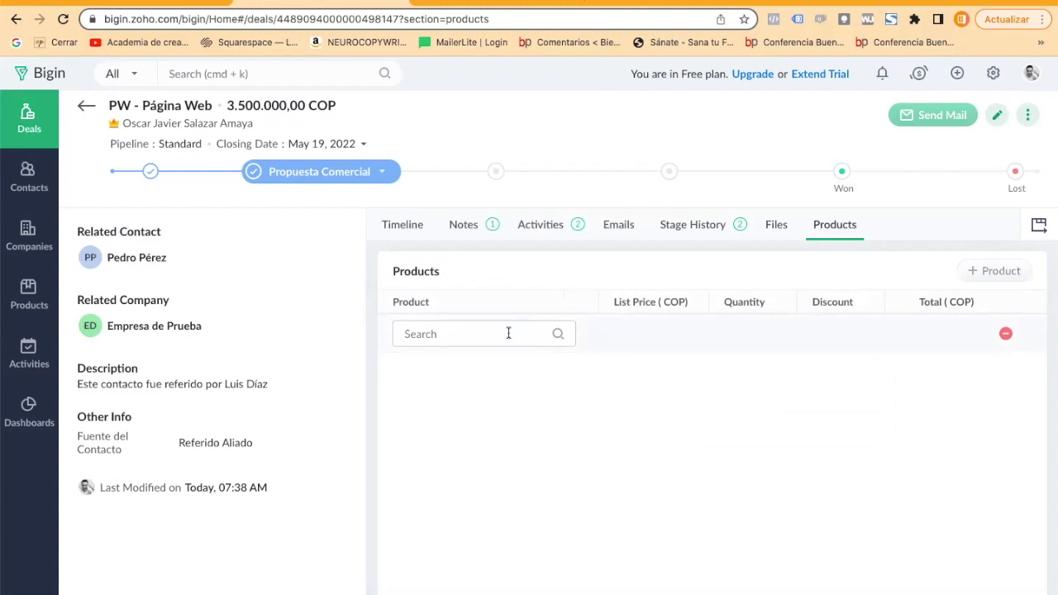
{"action": "left_click", "coordinate": [1004, 335]}
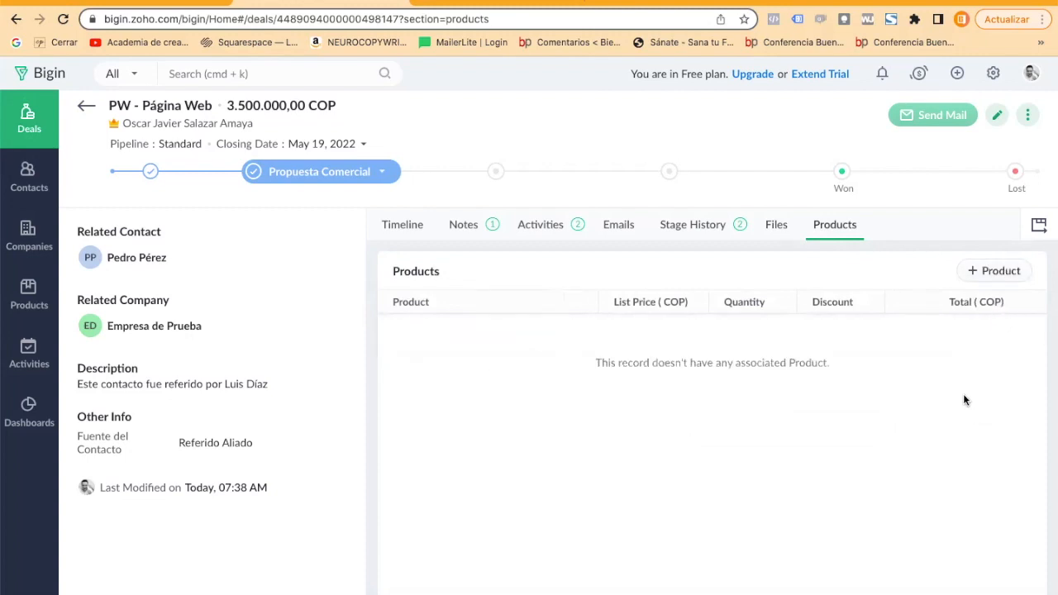
Open the deal's related contact from the contacts list and save an email address on it.
{"action": "left_click", "coordinate": [16, 181]}
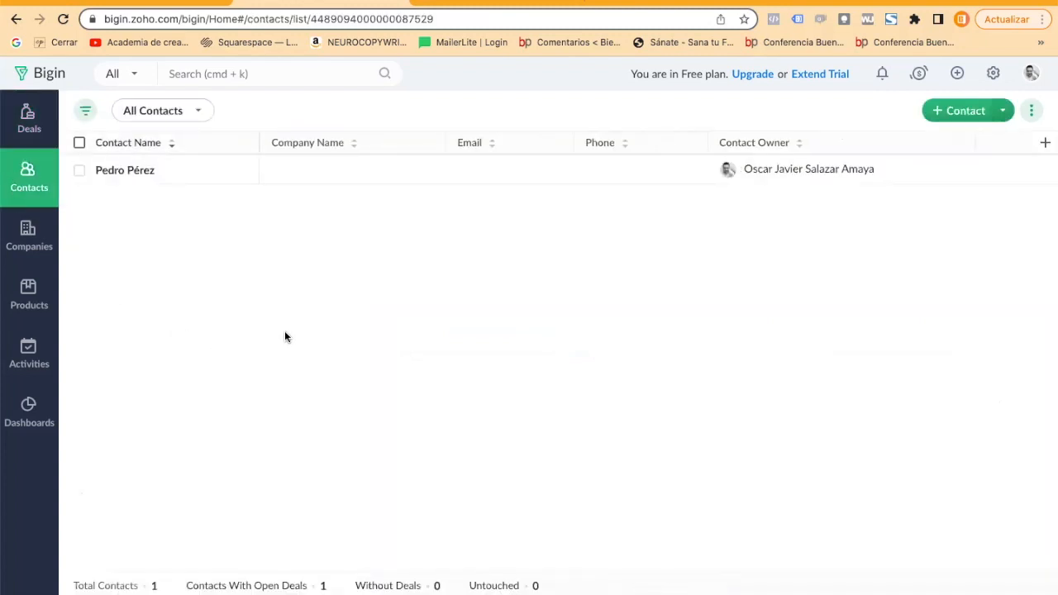
{"action": "left_click", "coordinate": [129, 173]}
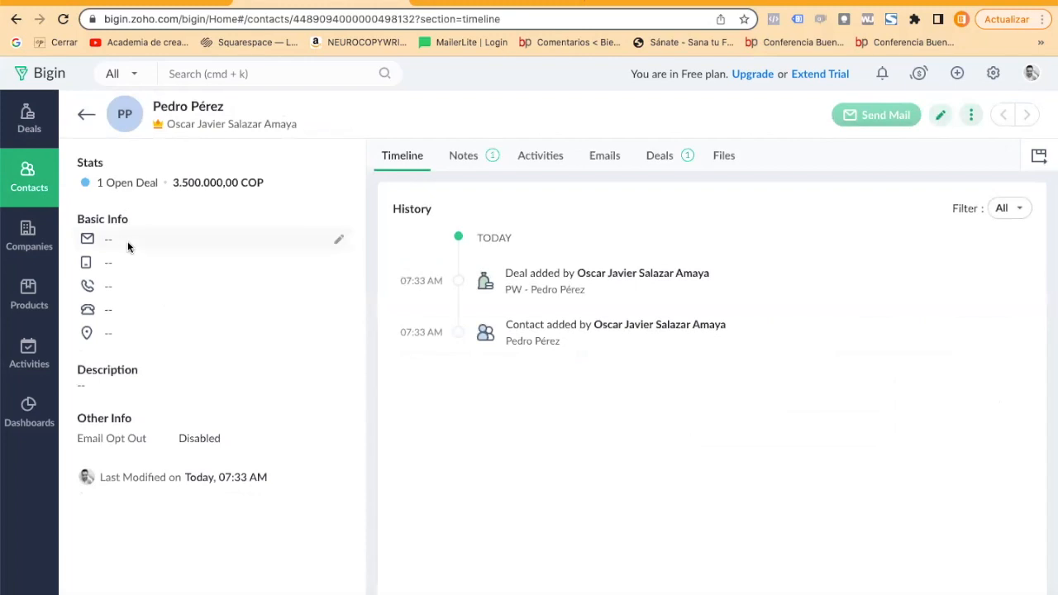
{"action": "left_click", "coordinate": [340, 240]}
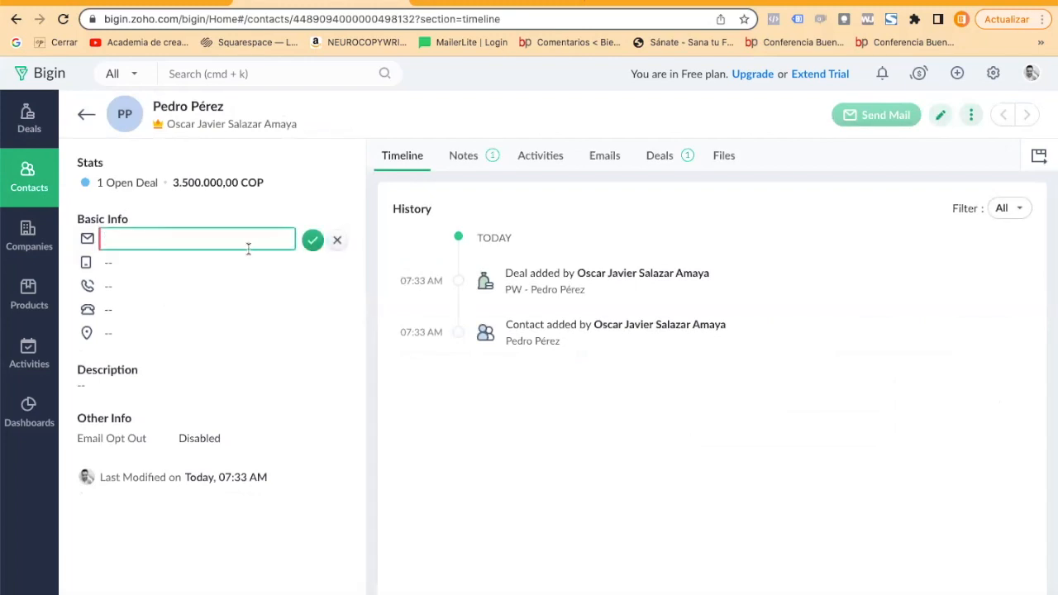
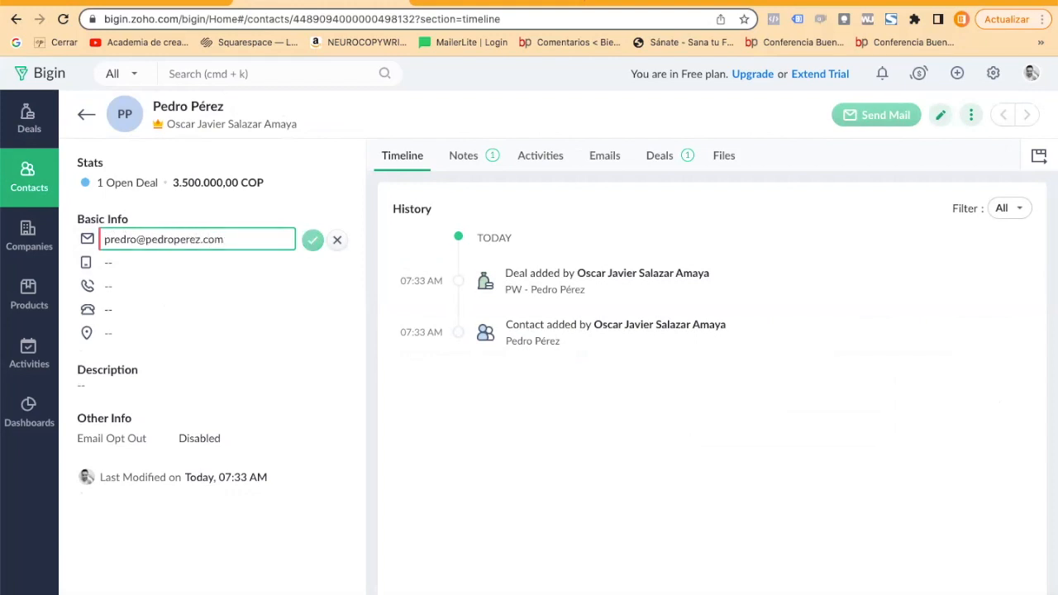
{"action": "left_click", "coordinate": [312, 240]}
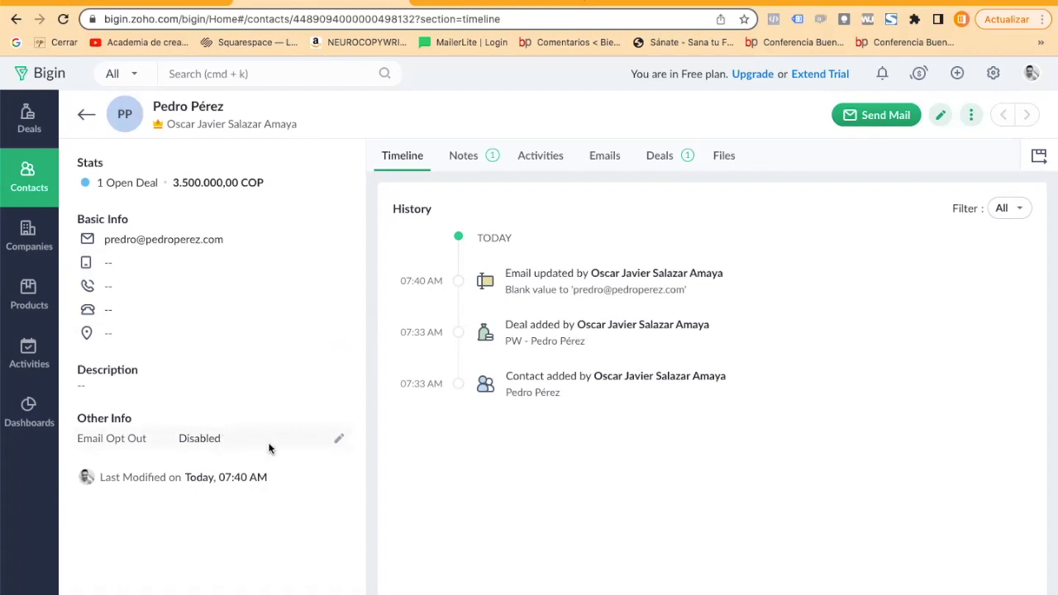
Check the contact's Email Opt Out setting, and look through the contact's notes and deals.
{"action": "left_click", "coordinate": [340, 440]}
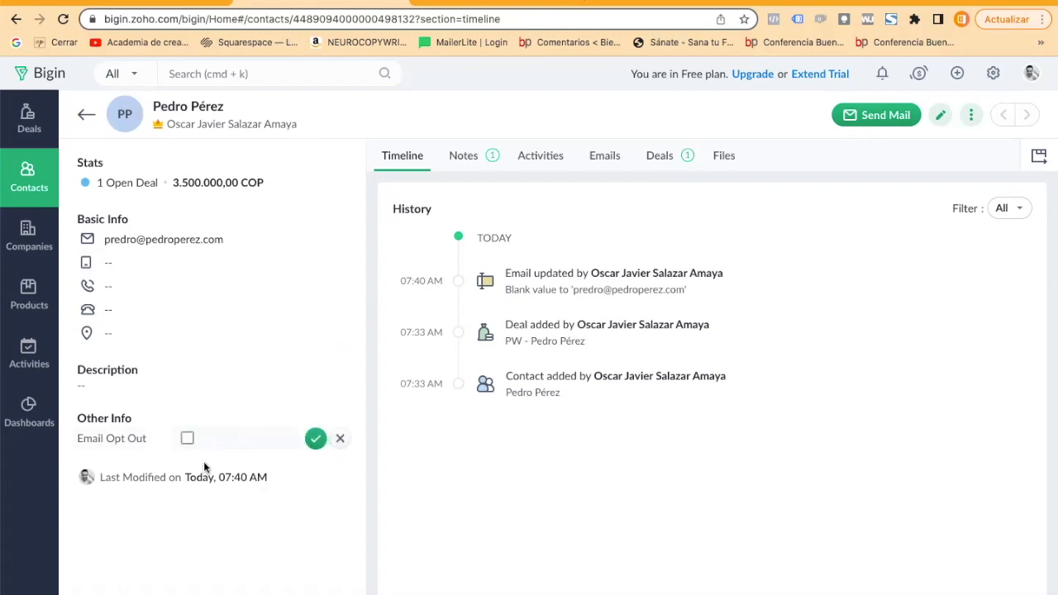
{"action": "left_click", "coordinate": [339, 439]}
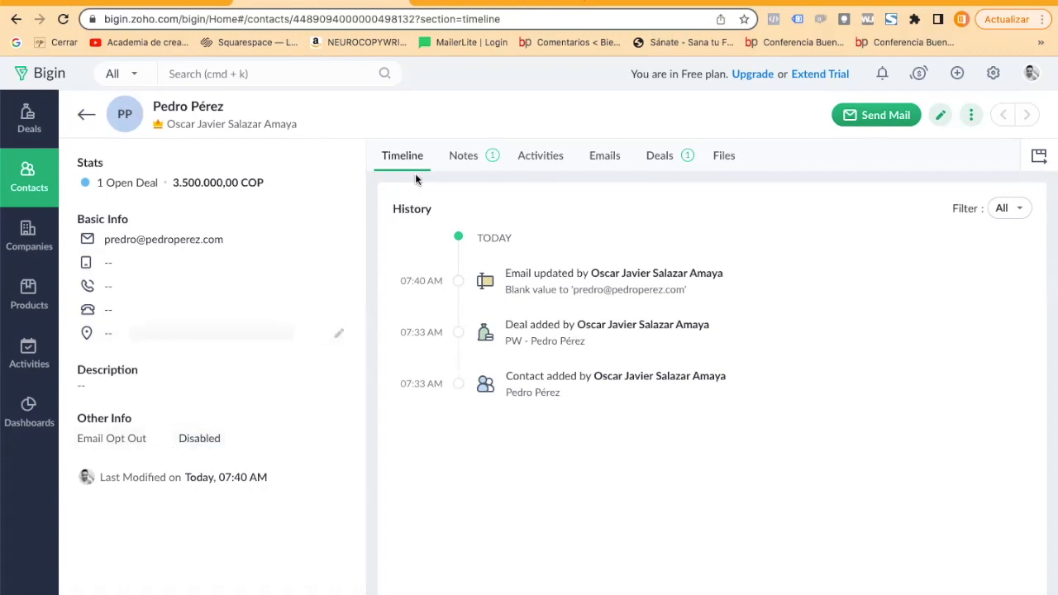
{"action": "left_click", "coordinate": [445, 165]}
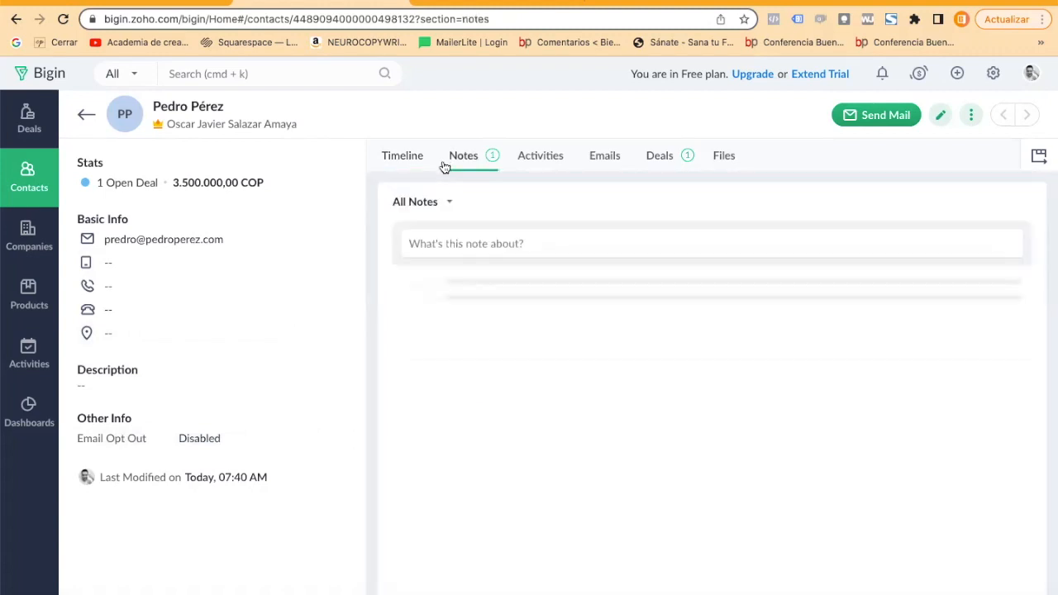
{"action": "left_click", "coordinate": [642, 156]}
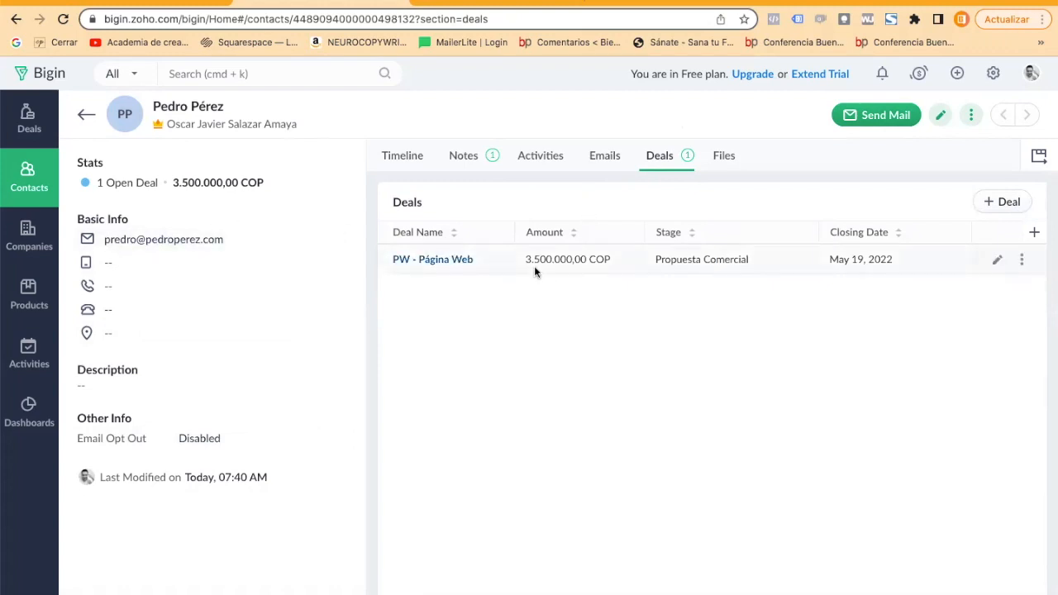
Open the company "Empresa de Prueba" and view its notes and activities.
{"action": "left_click", "coordinate": [33, 236]}
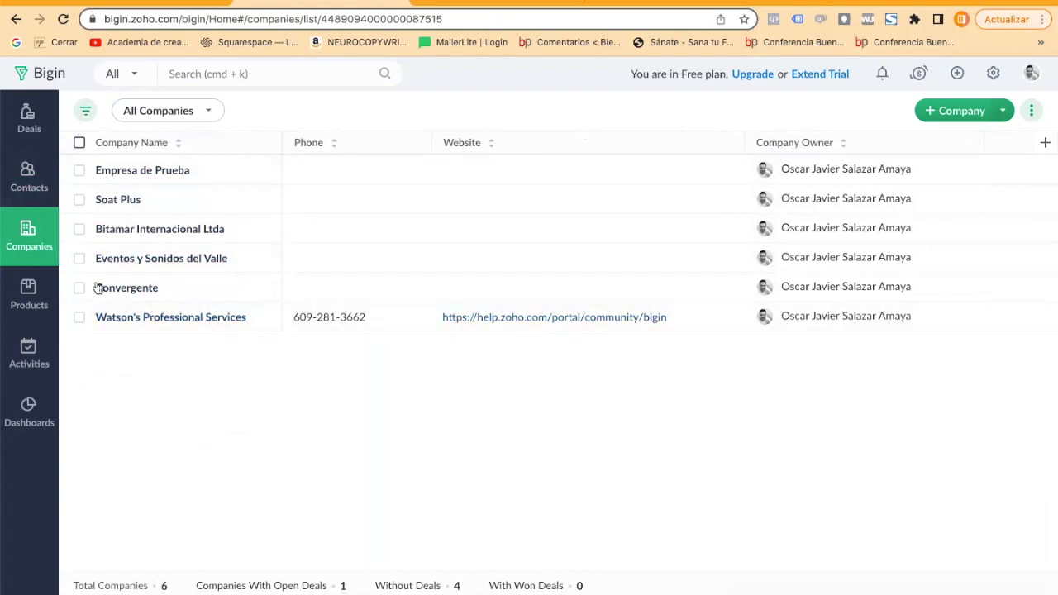
{"action": "left_click", "coordinate": [113, 170]}
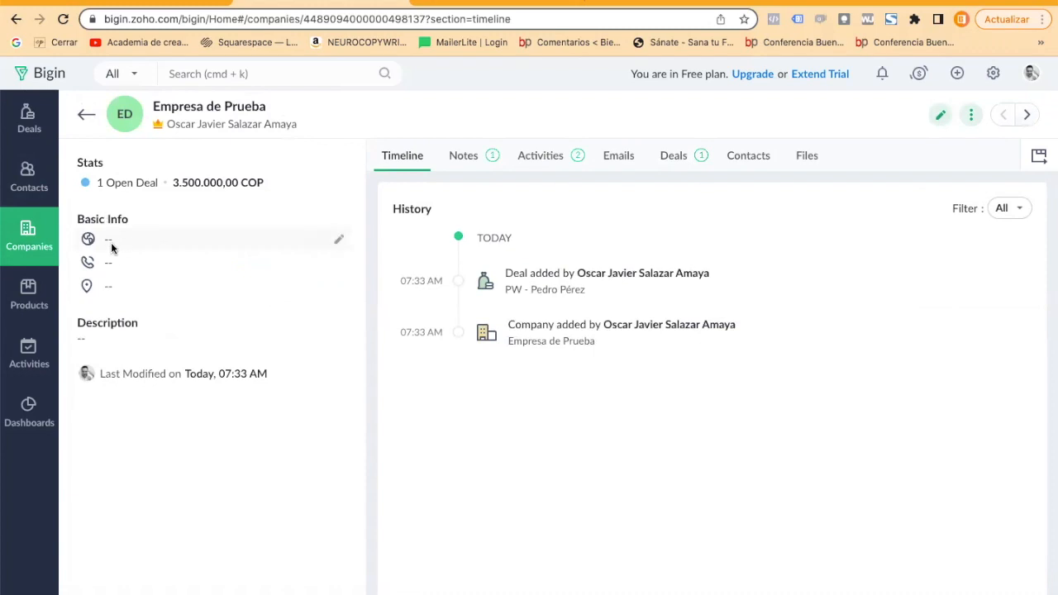
{"action": "left_click", "coordinate": [458, 157]}
{"action": "left_click", "coordinate": [523, 159]}
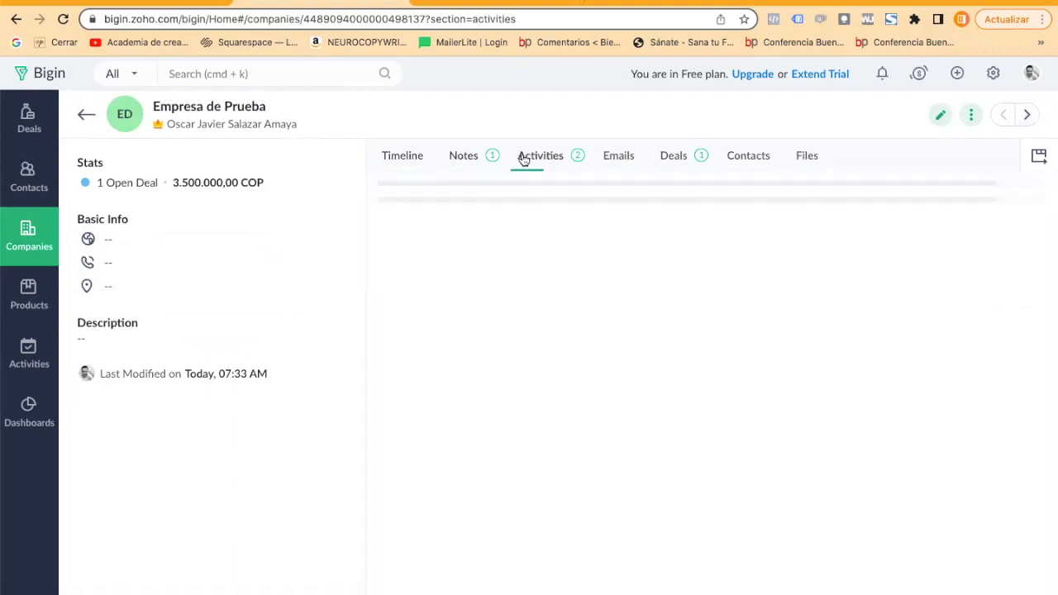
Start a new product named "LMV - Lanzamiento Mínimo Viable" with the product code LMV.
{"action": "left_click", "coordinate": [23, 288]}
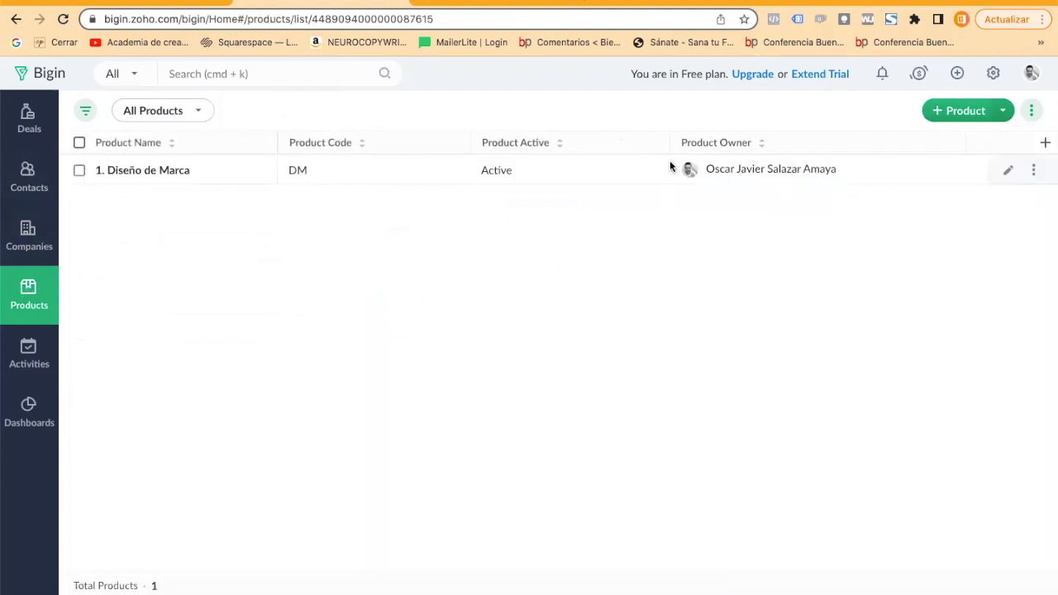
{"action": "left_click", "coordinate": [969, 113]}
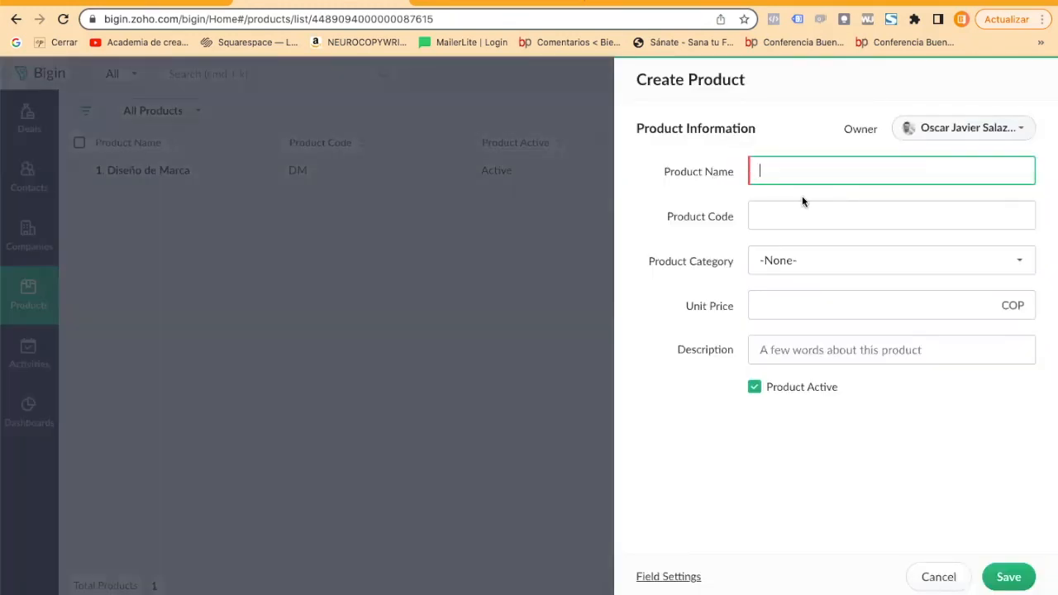
{"action": "type", "text": "LMV - Lanaamiento Mínimo Viable"}
{"action": "key", "text": "Tab"}
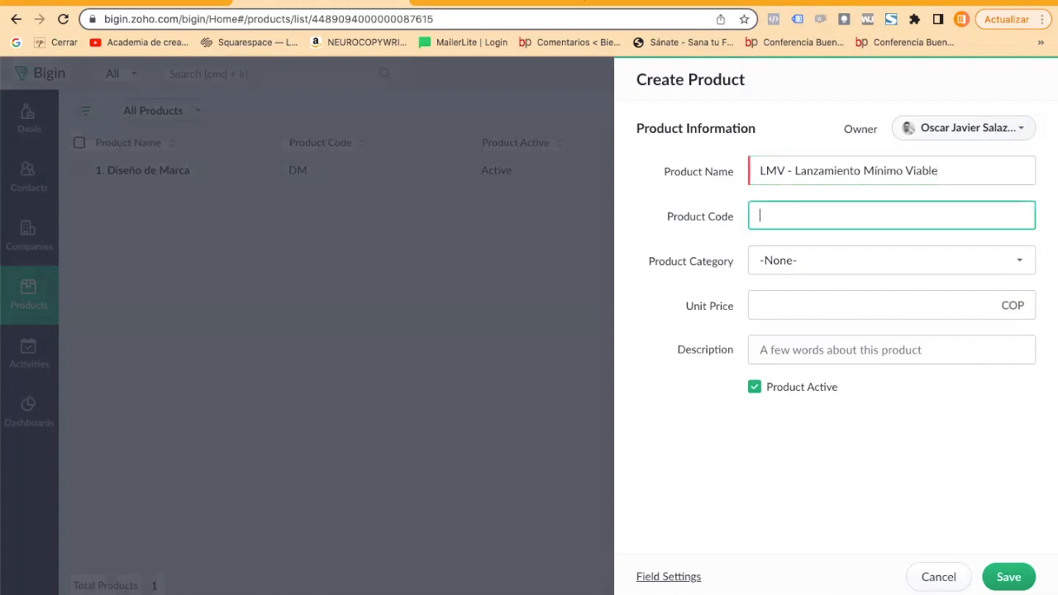
{"action": "type", "text": "LMC"}
Set the product's category to Aplicaciones CRM and its unit price to 3900000 COP.
{"action": "left_click", "coordinate": [827, 260]}
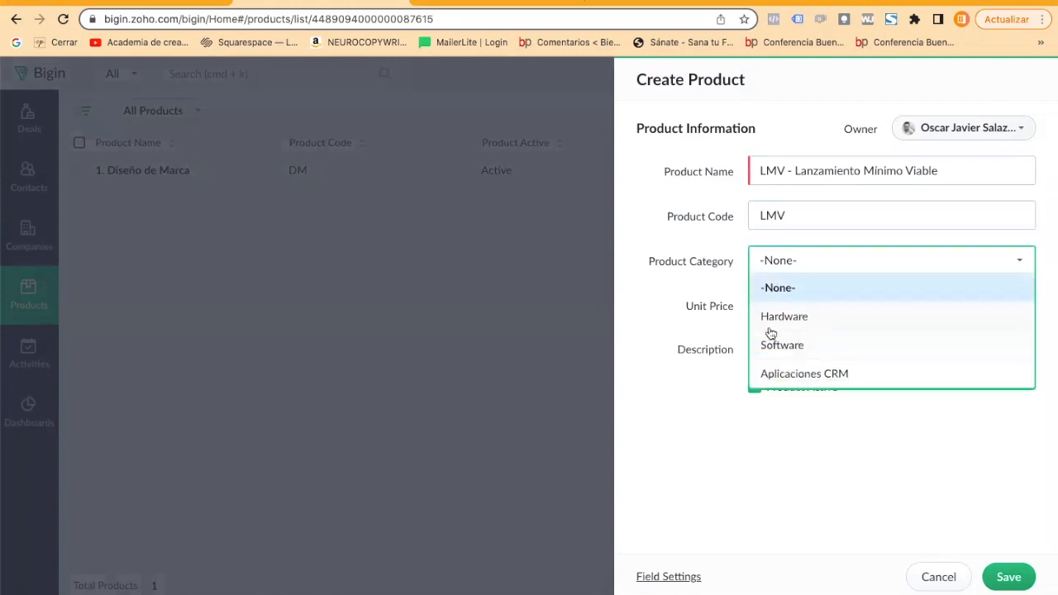
{"action": "left_click", "coordinate": [786, 375]}
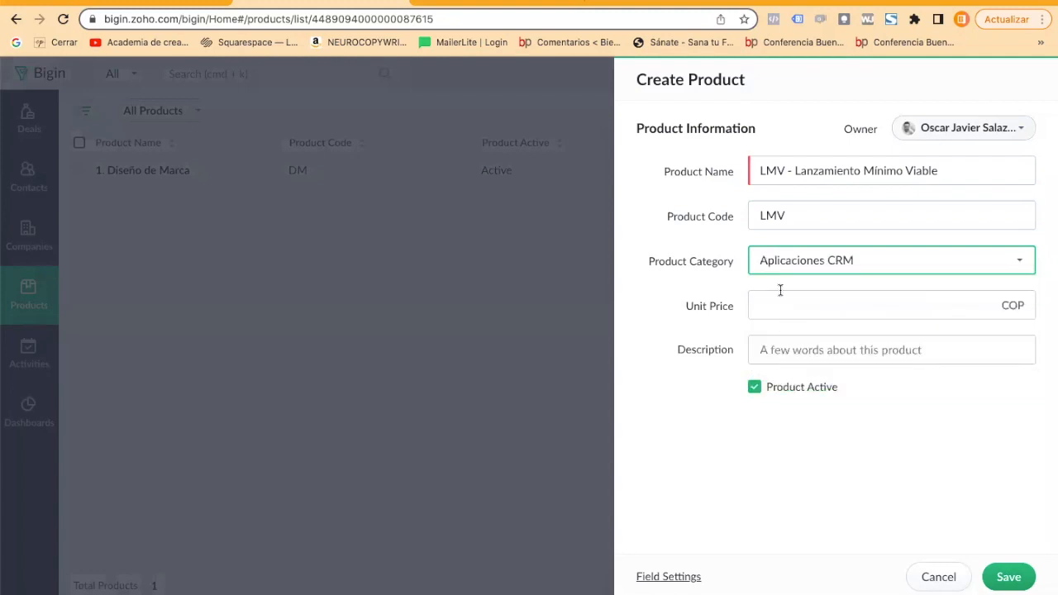
{"action": "left_click", "coordinate": [766, 310]}
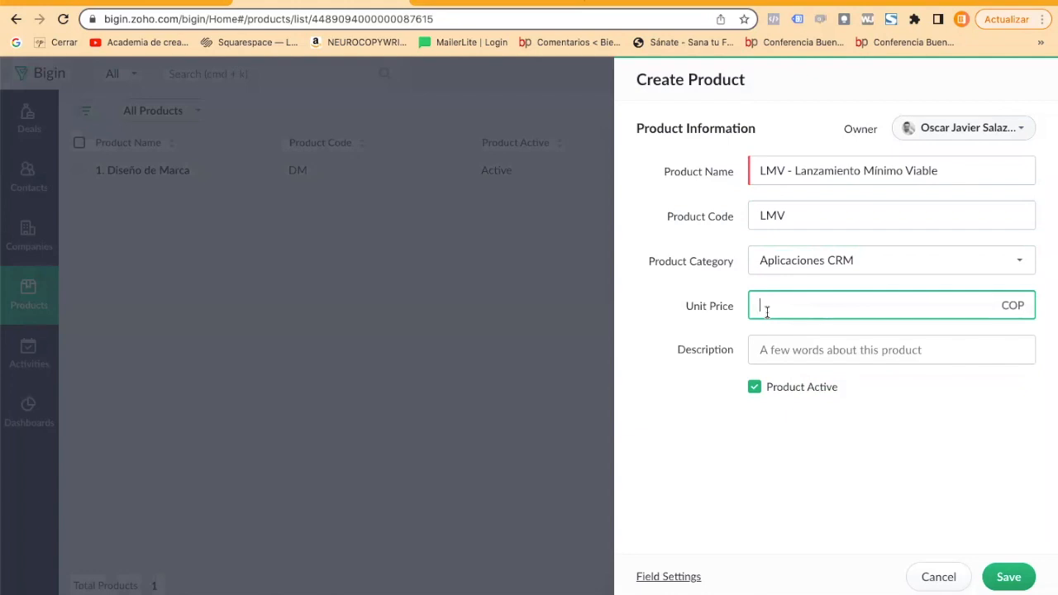
{"action": "type", "text": "3900000"}
Describe the product as "Descripción de nuestro poducto" and save it.
{"action": "left_click", "coordinate": [822, 342]}
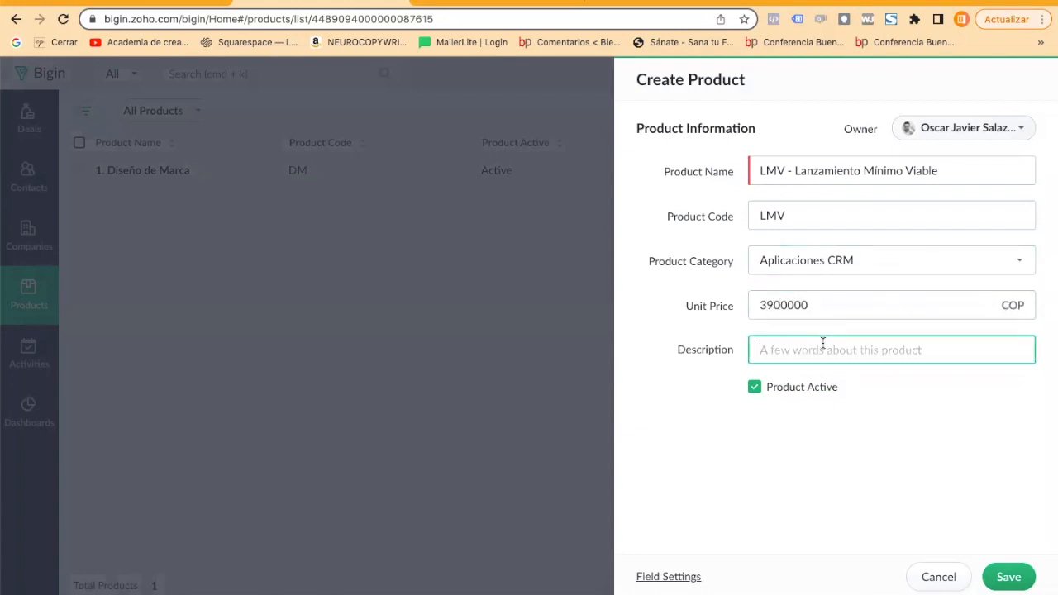
{"action": "type", "text": "L"}
{"action": "type", "text": "escric"}
{"action": "key", "text": "BackSpace"}
{"action": "type", "text": "pcion"}
{"action": "key", "text": "BackSpace"}
{"action": "key", "text": "BackSpace"}
{"action": "type", "text": "ón de nuest"}
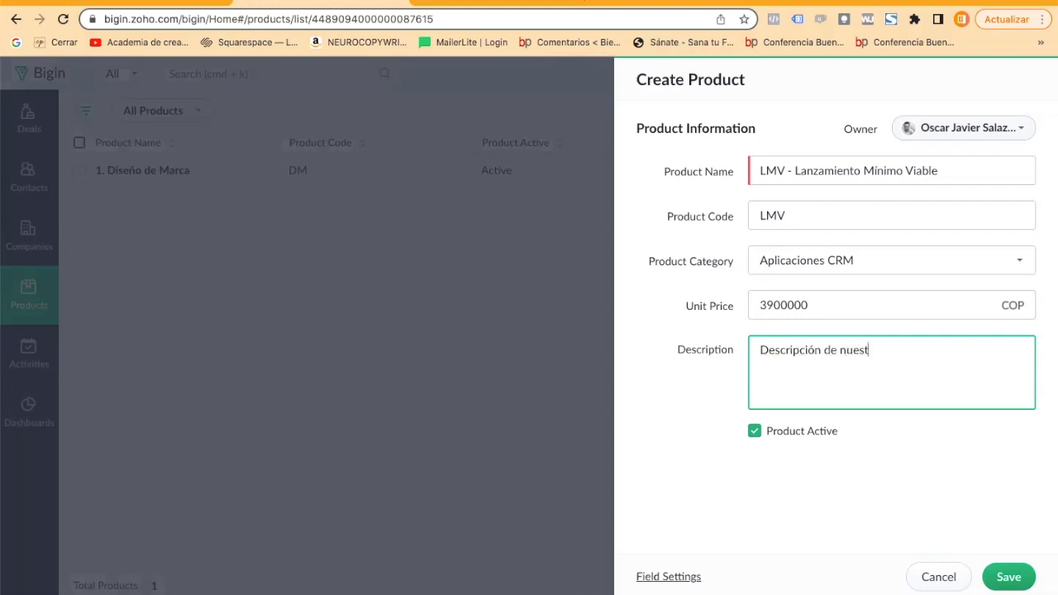
{"action": "type", "text": "ro poducto"}
{"action": "left_click", "coordinate": [1009, 577]}
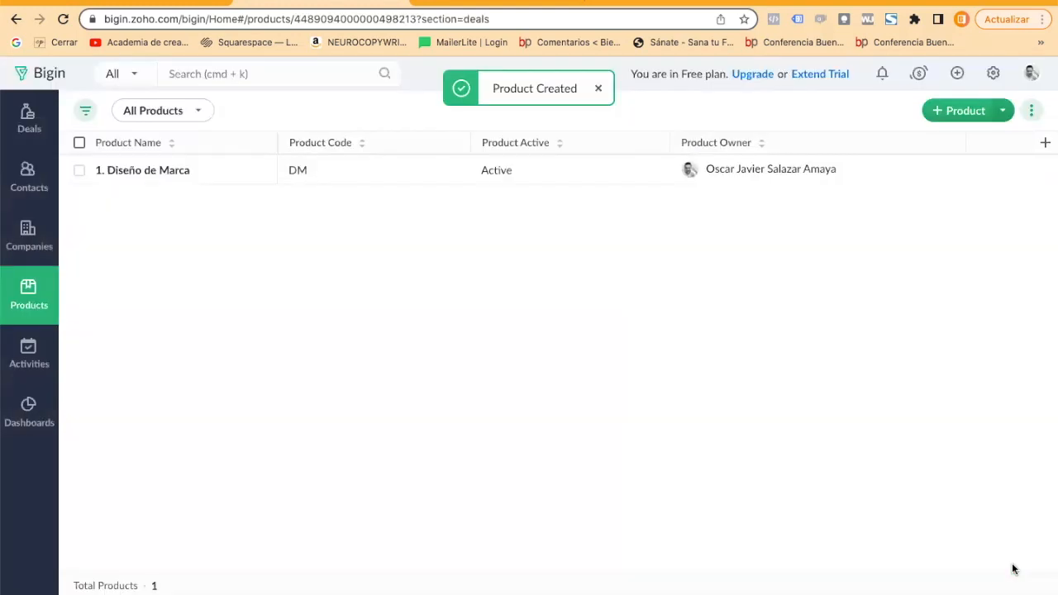
{"action": "left_click", "coordinate": [14, 317]}
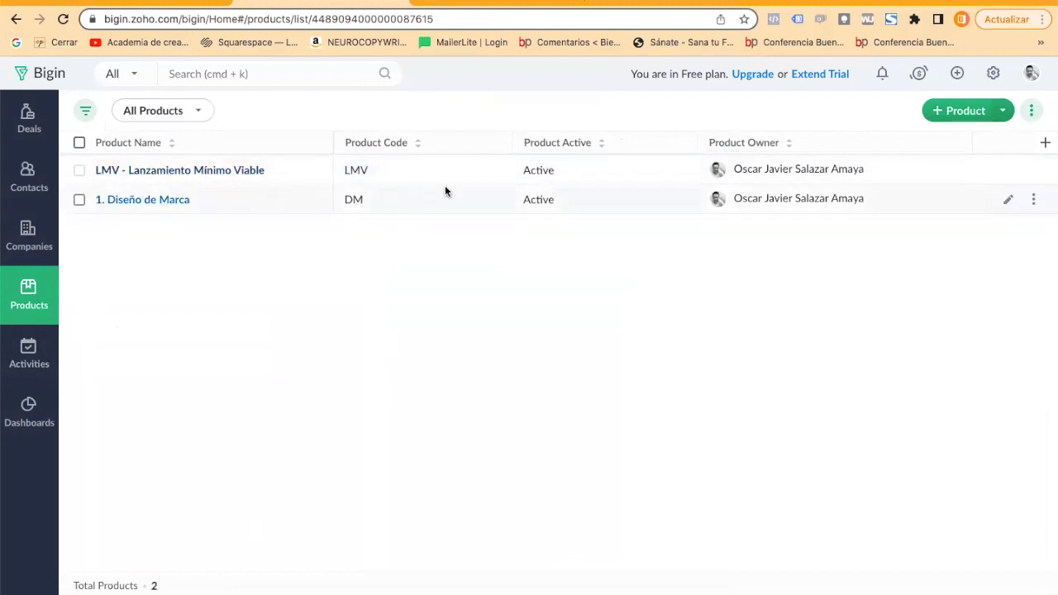
{"action": "left_click", "coordinate": [536, 170]}
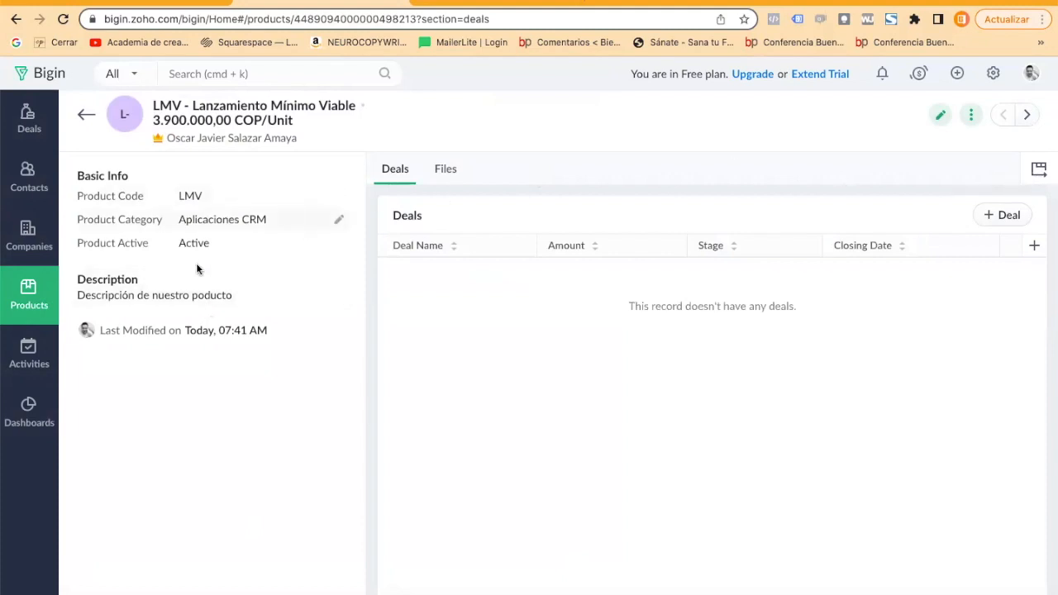
{"action": "left_click", "coordinate": [339, 243]}
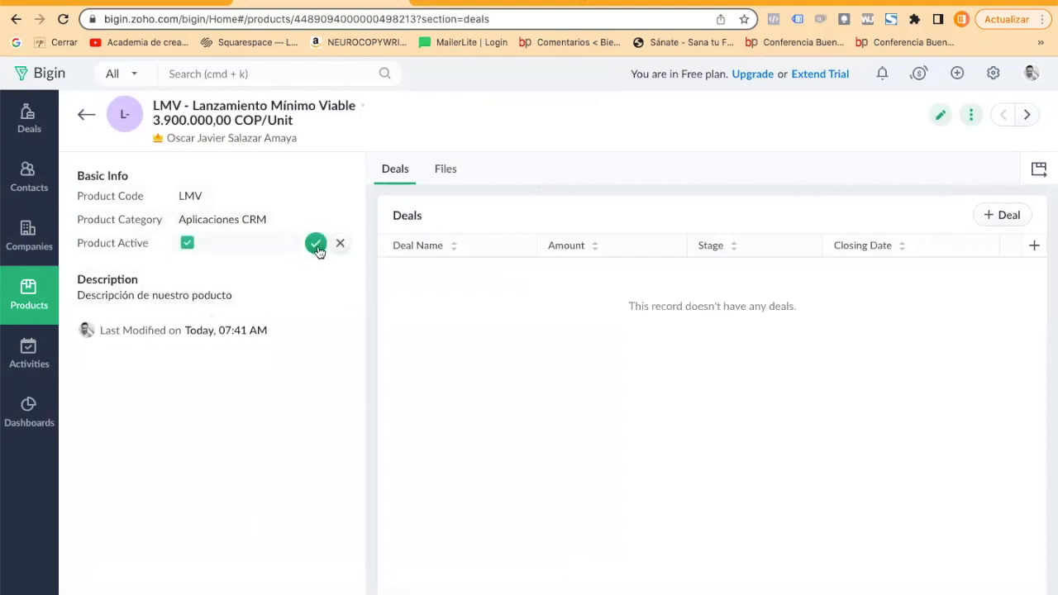
{"action": "left_click", "coordinate": [185, 244]}
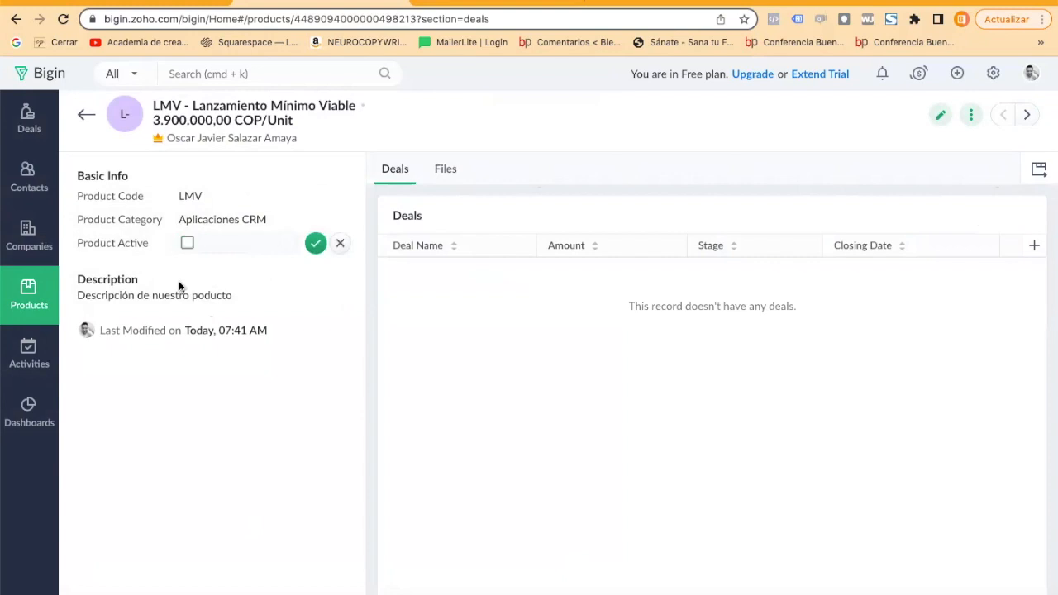
{"action": "left_click", "coordinate": [29, 295]}
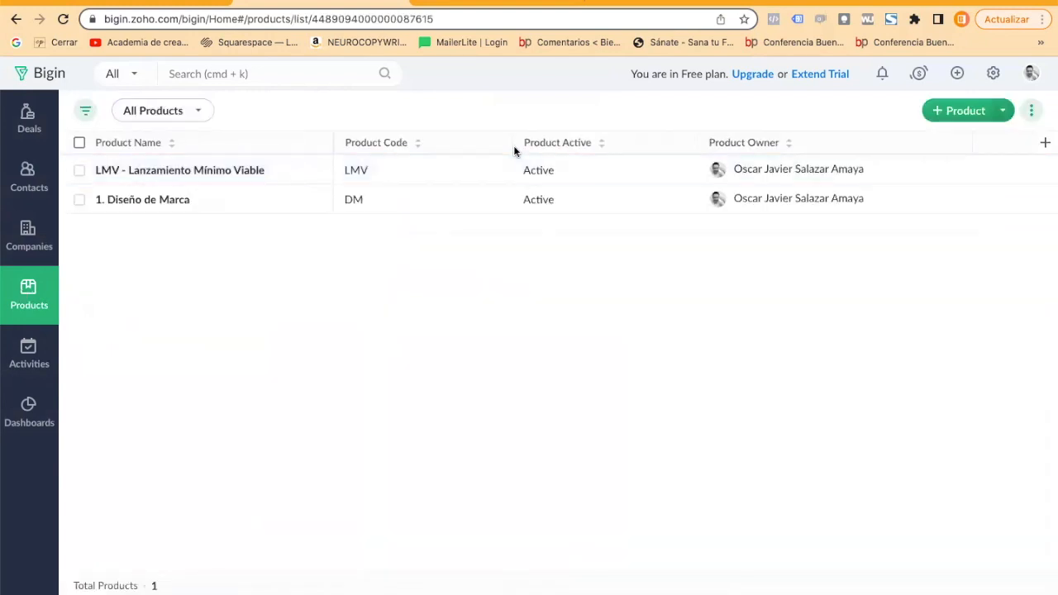
Deactivate the product "LMV - Lanzamiento Mínimo Viable", save the change, and return to the product list.
{"action": "left_click", "coordinate": [533, 171]}
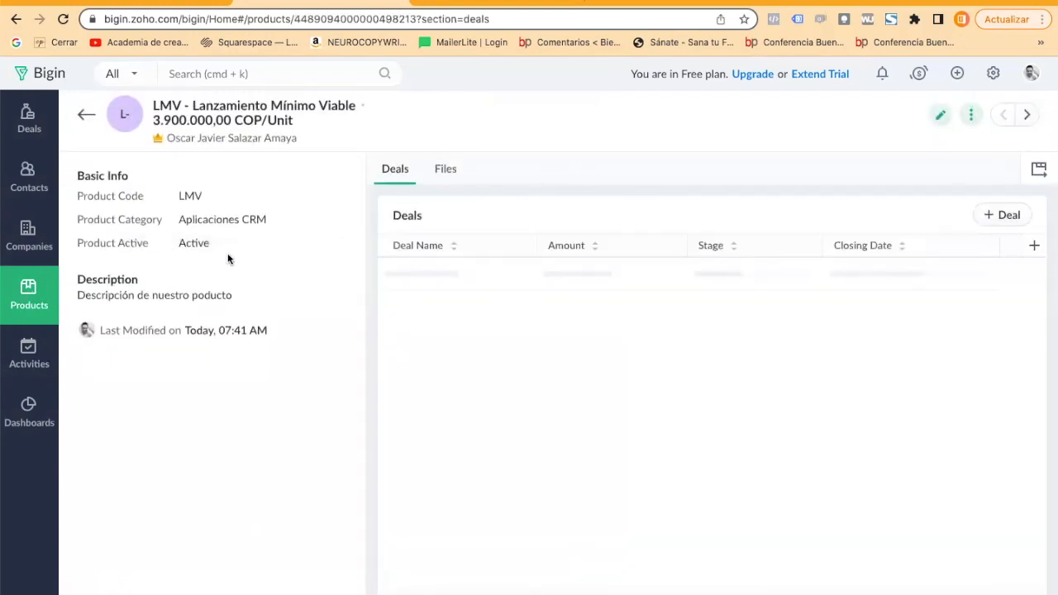
{"action": "left_click", "coordinate": [339, 246]}
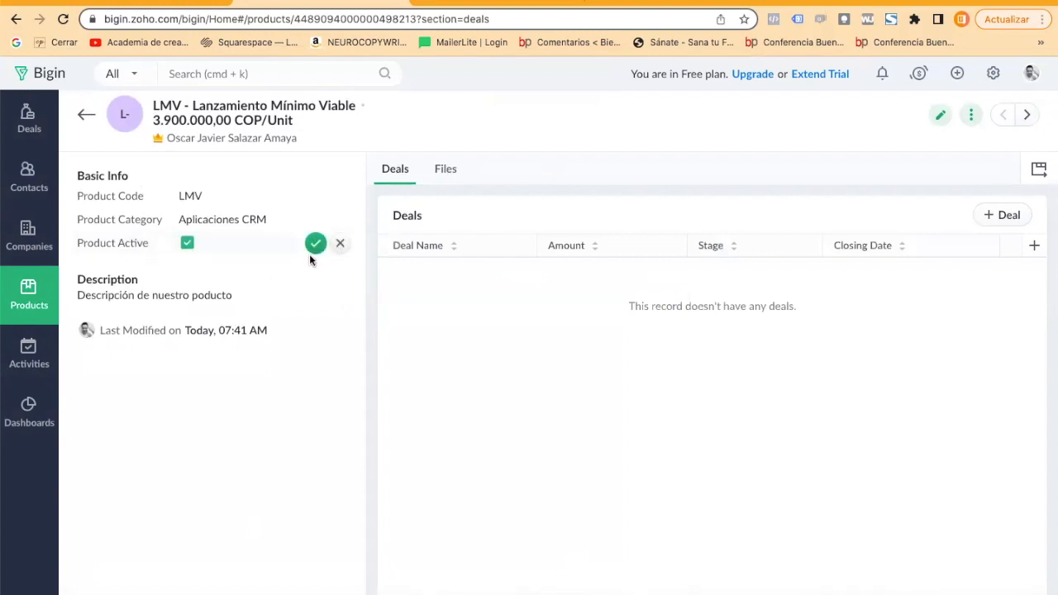
{"action": "left_click", "coordinate": [186, 243]}
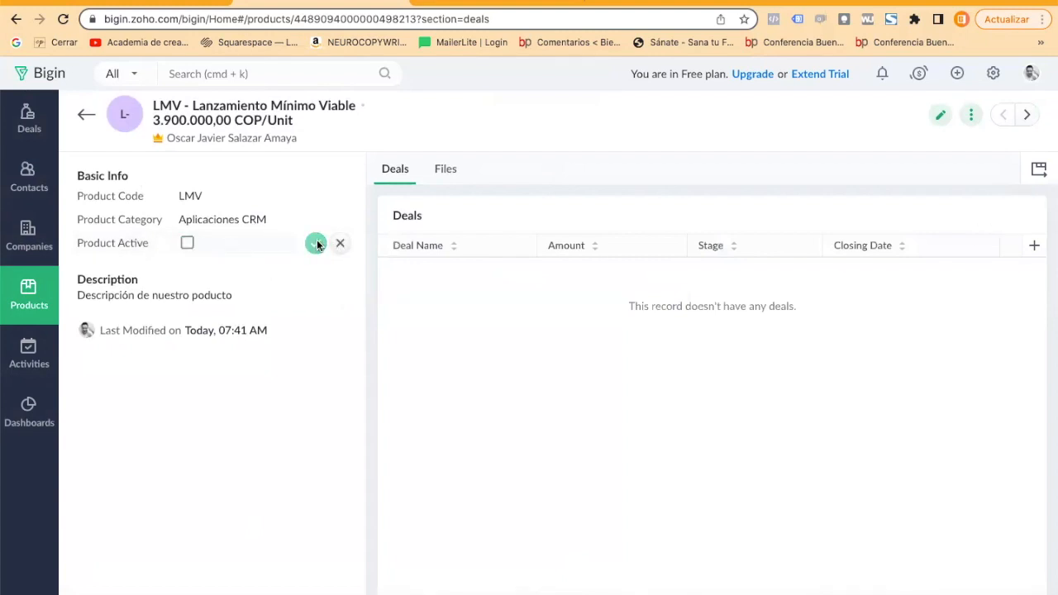
{"action": "left_click", "coordinate": [315, 243]}
{"action": "left_click", "coordinate": [36, 294]}
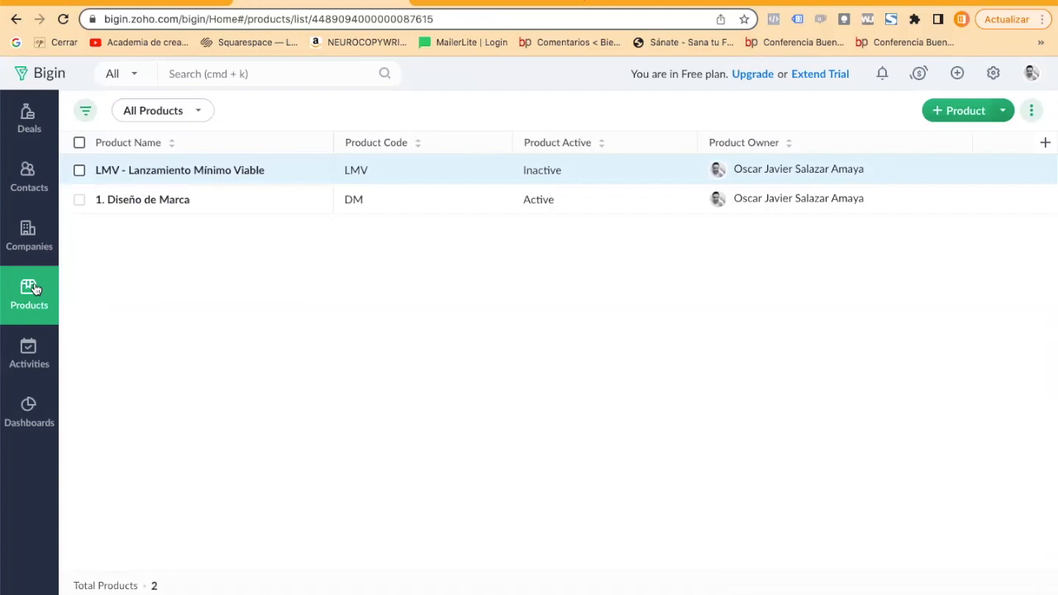
Open the task "Enviar Portafolio Actualizado" from the activities and save the note "Enviar el portafolio" on it.
{"action": "left_click", "coordinate": [31, 348]}
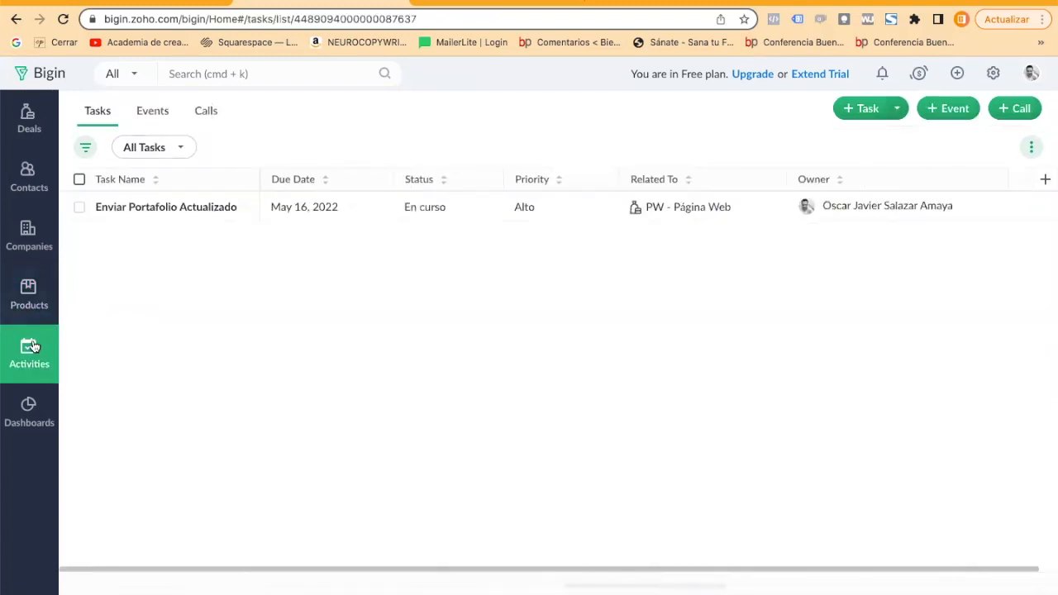
{"action": "left_click", "coordinate": [182, 208]}
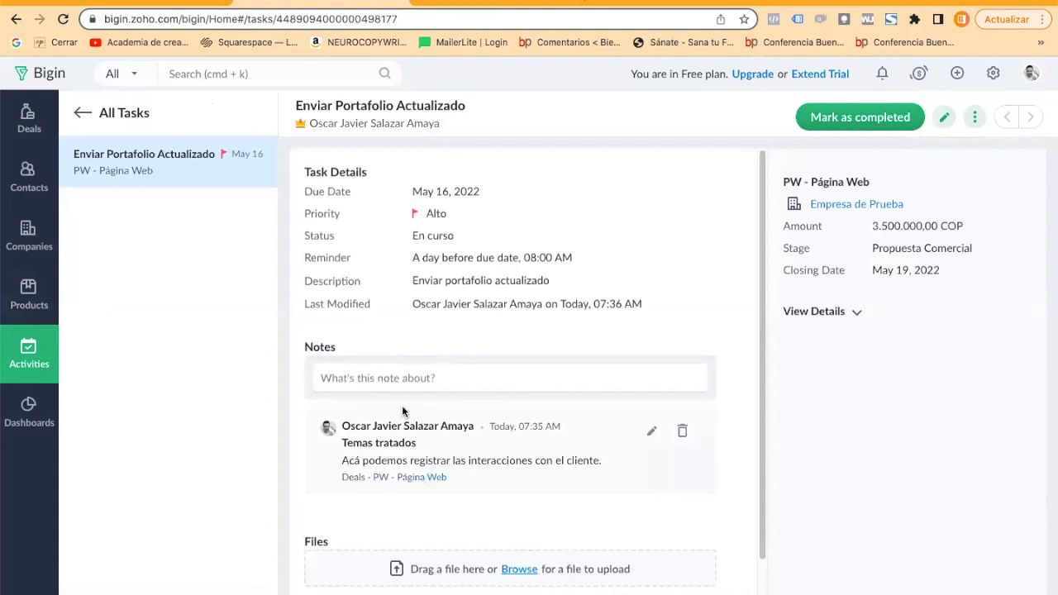
{"action": "left_click", "coordinate": [404, 376]}
{"action": "type", "text": "Ev"}
{"action": "type", "text": "nviar el portafolio"}
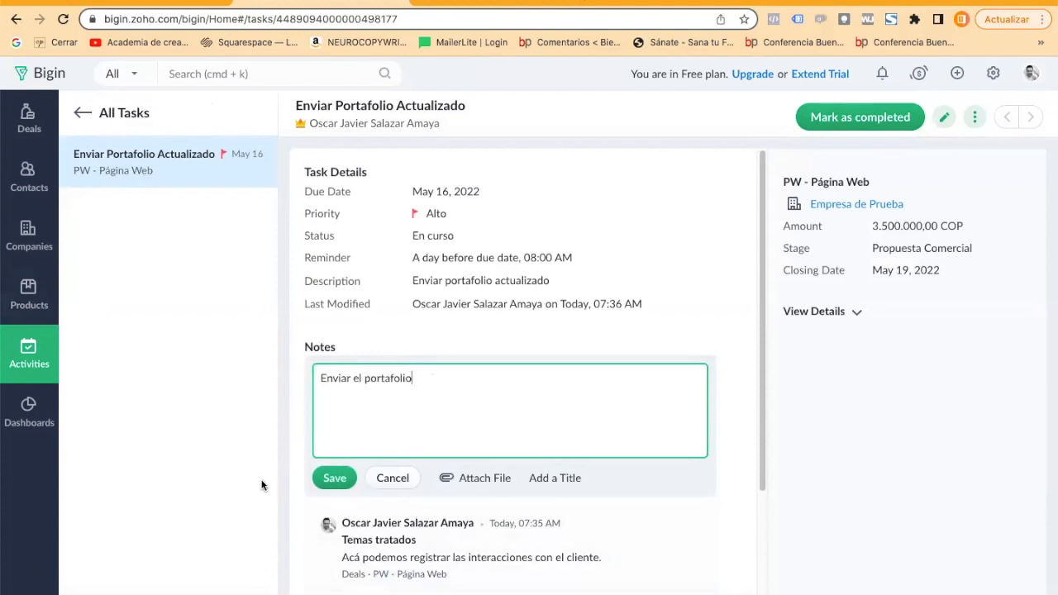
{"action": "left_click", "coordinate": [335, 477]}
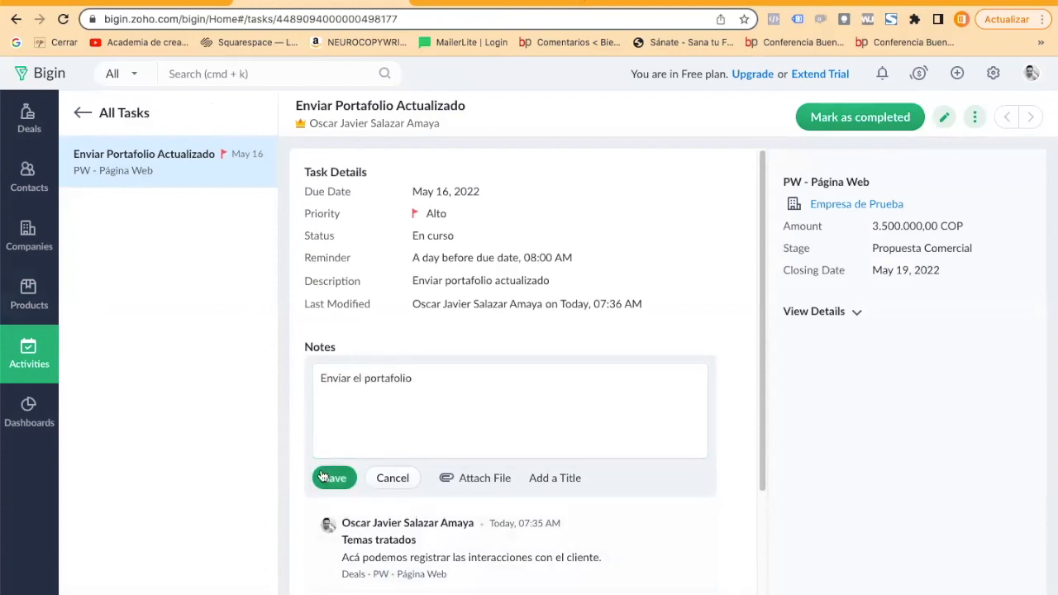
{"action": "scroll", "coordinate": [486, 422], "scroll_direction": "down", "scroll_amount": 1}
{"action": "scroll", "coordinate": [486, 422], "scroll_direction": "down", "scroll_amount": 2}
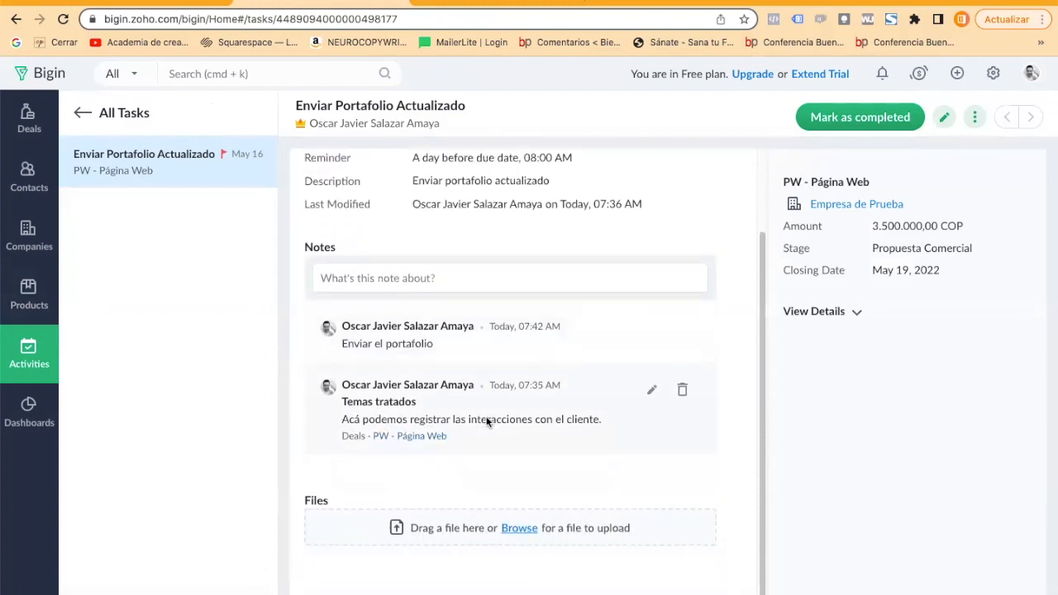
Mark the task "Enviar Portafolio Actualizado" as completed and return to the list of all tasks.
{"action": "scroll", "coordinate": [487, 420], "scroll_direction": "up", "scroll_amount": 2}
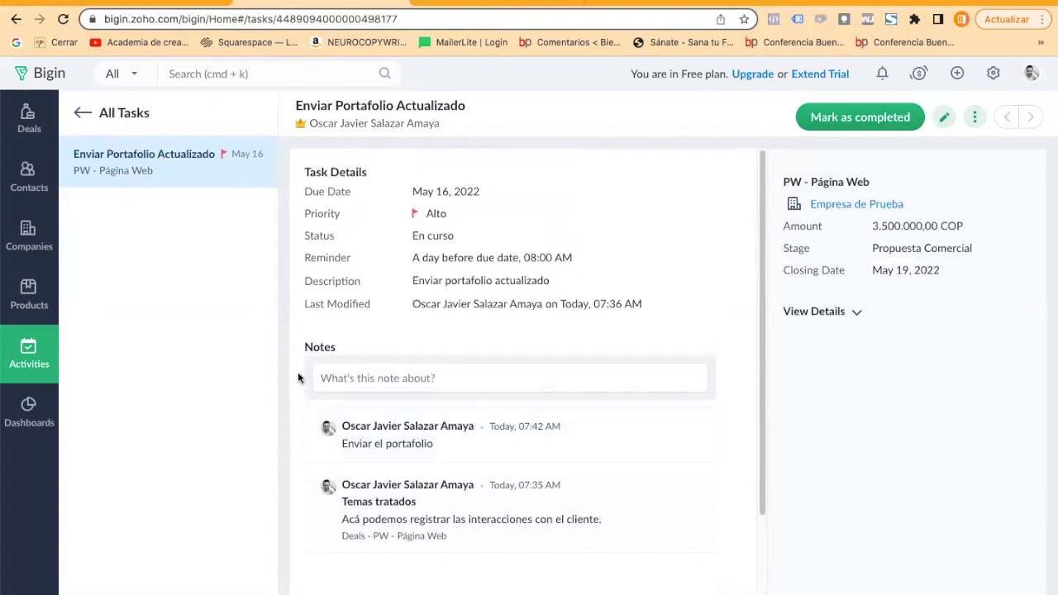
{"action": "left_click", "coordinate": [866, 121]}
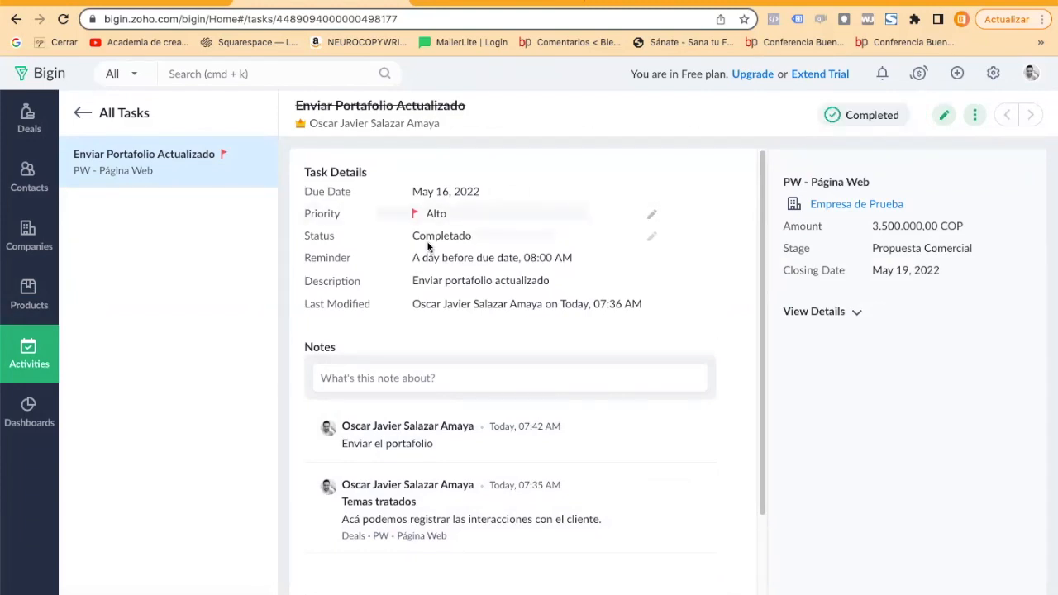
{"action": "left_click", "coordinate": [46, 351]}
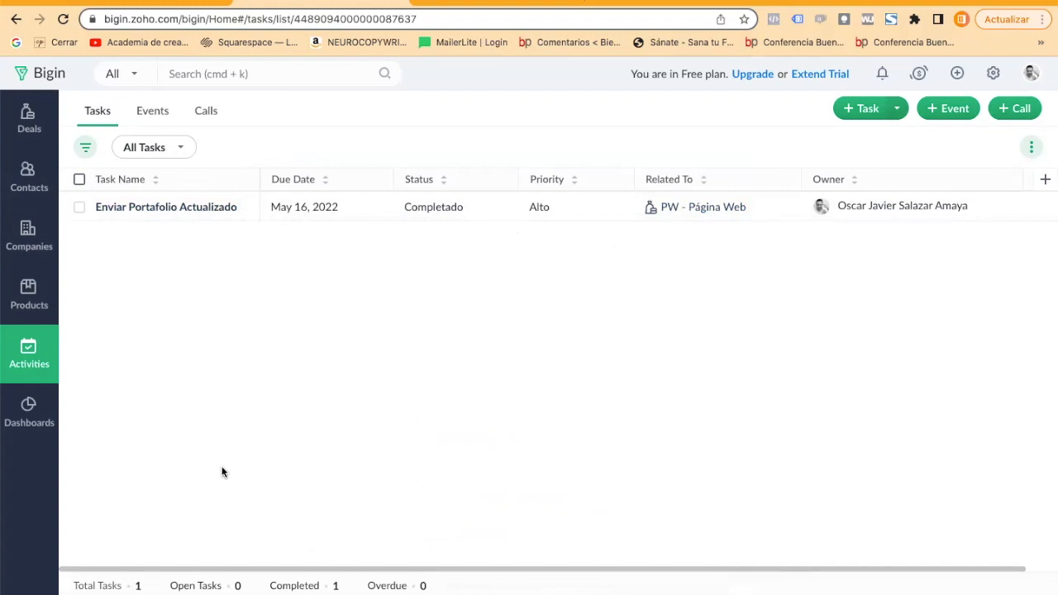
Review the KPI settings of the "Contacts Created - This Month" component on the Overview dashboard and save them without changes.
{"action": "left_click", "coordinate": [14, 406]}
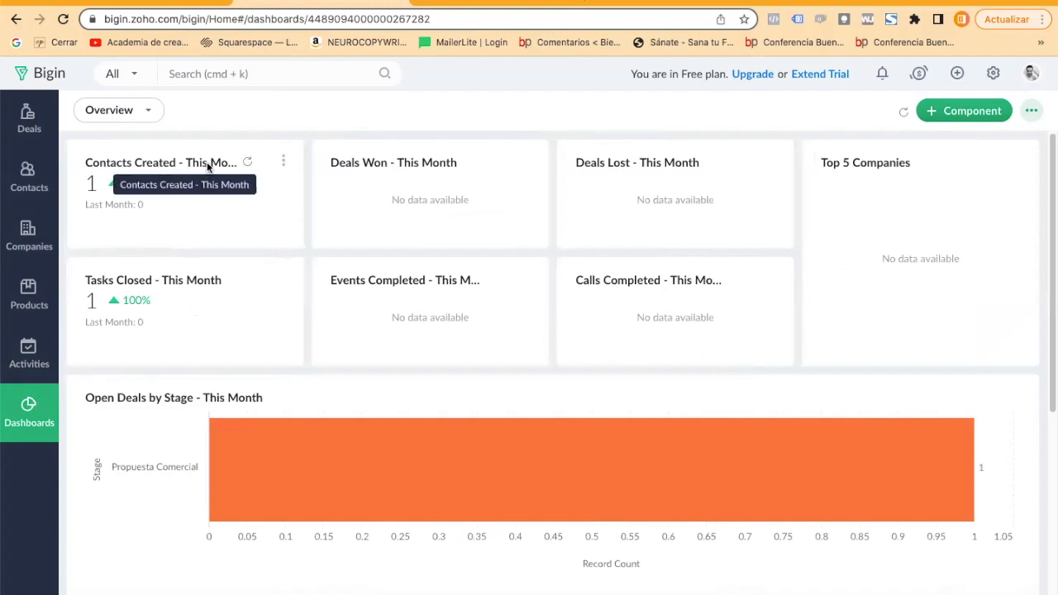
{"action": "left_click", "coordinate": [282, 161]}
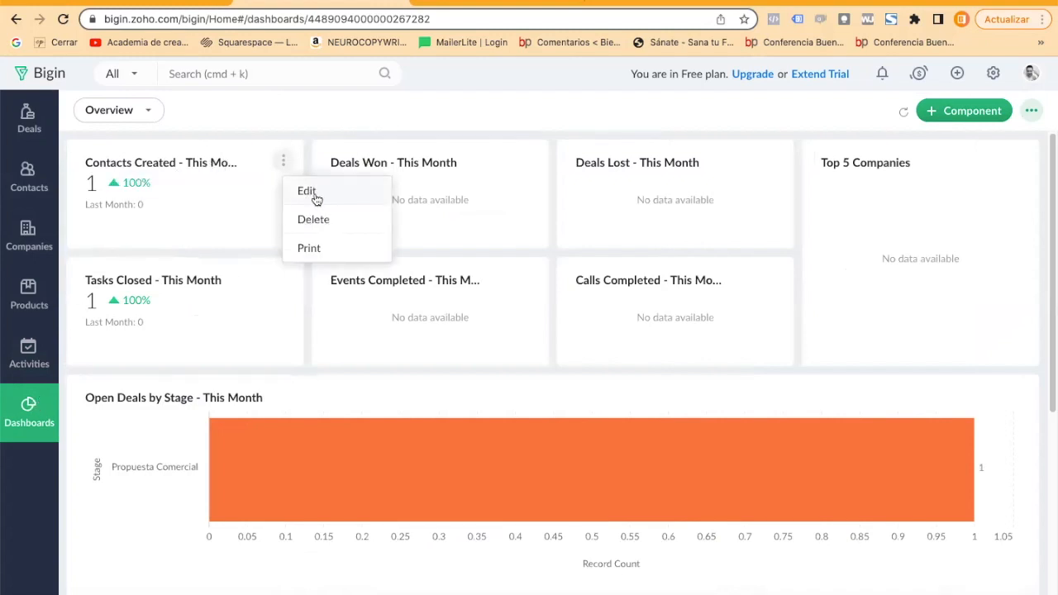
{"action": "left_click", "coordinate": [319, 197]}
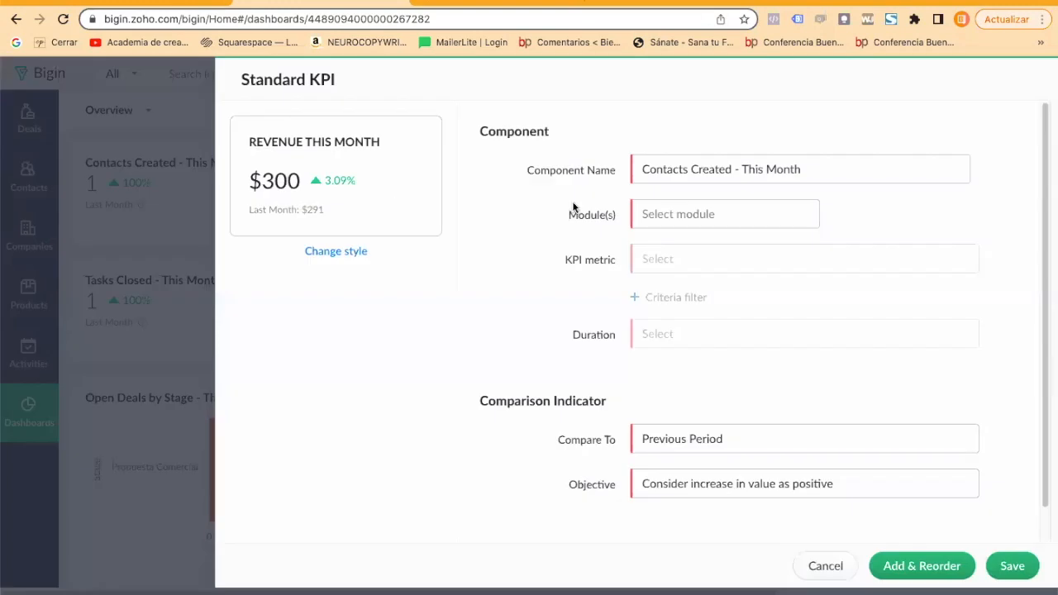
{"action": "left_click", "coordinate": [848, 170]}
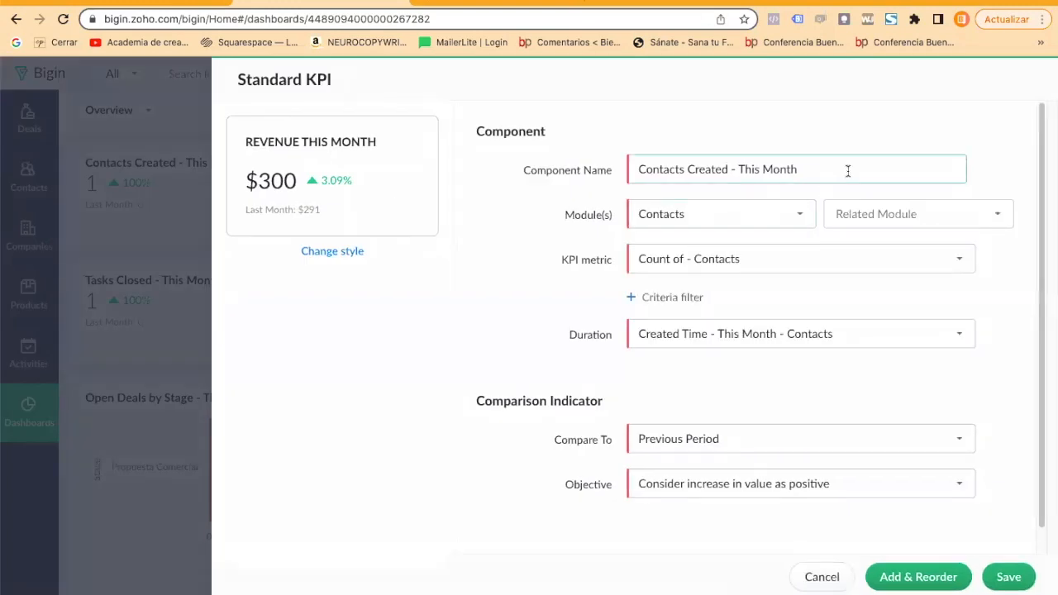
{"action": "left_click", "coordinate": [1010, 576]}
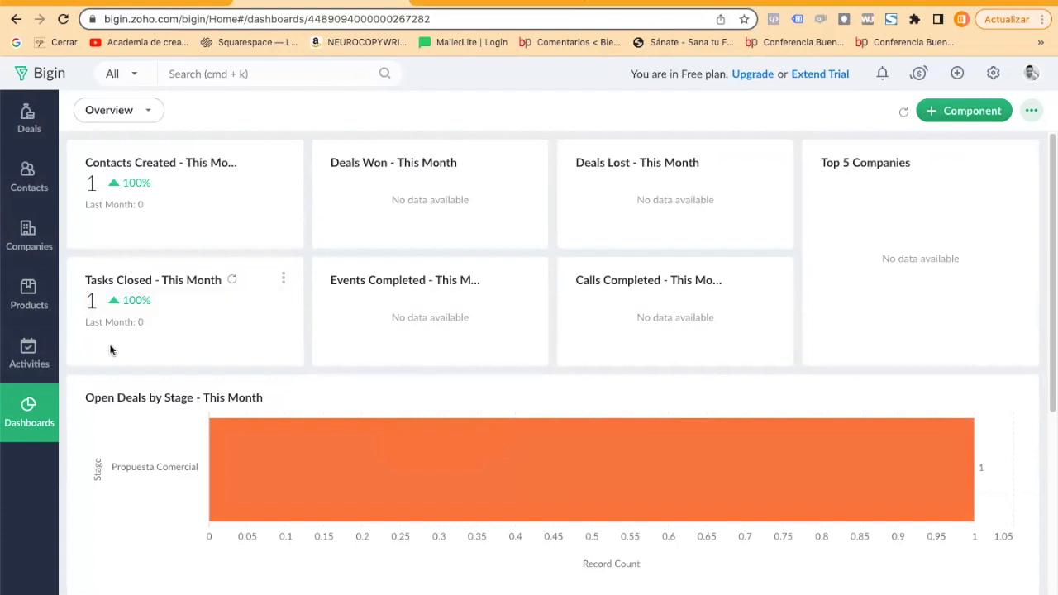
Look over the remaining Overview dashboard components down to "Revenue Won by Month", and go back to the Bigin home page.
{"action": "scroll", "coordinate": [145, 335], "scroll_direction": "down", "scroll_amount": 4}
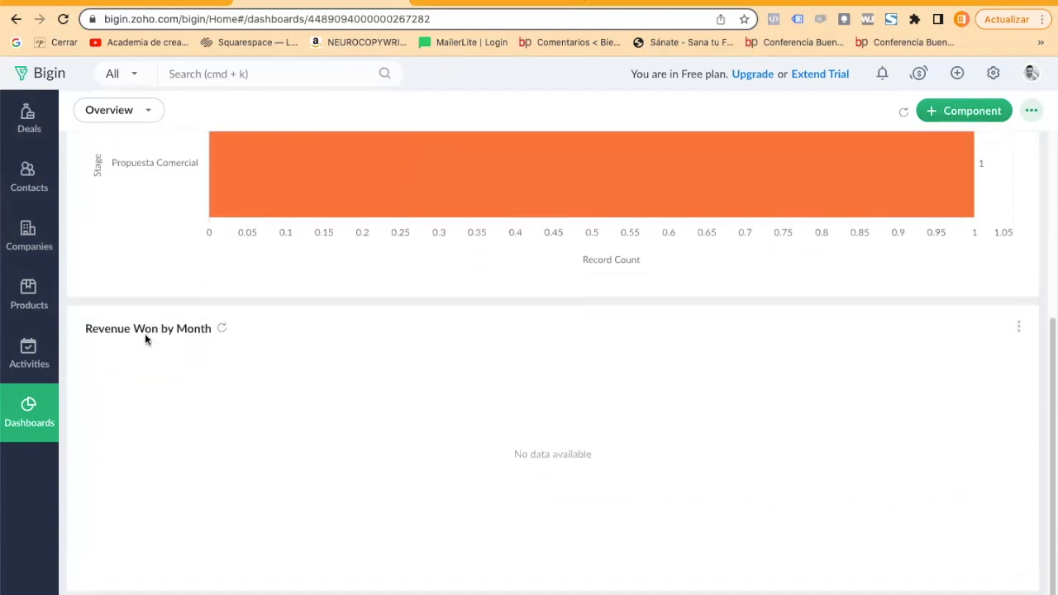
{"action": "scroll", "coordinate": [157, 330], "scroll_direction": "up", "scroll_amount": 5}
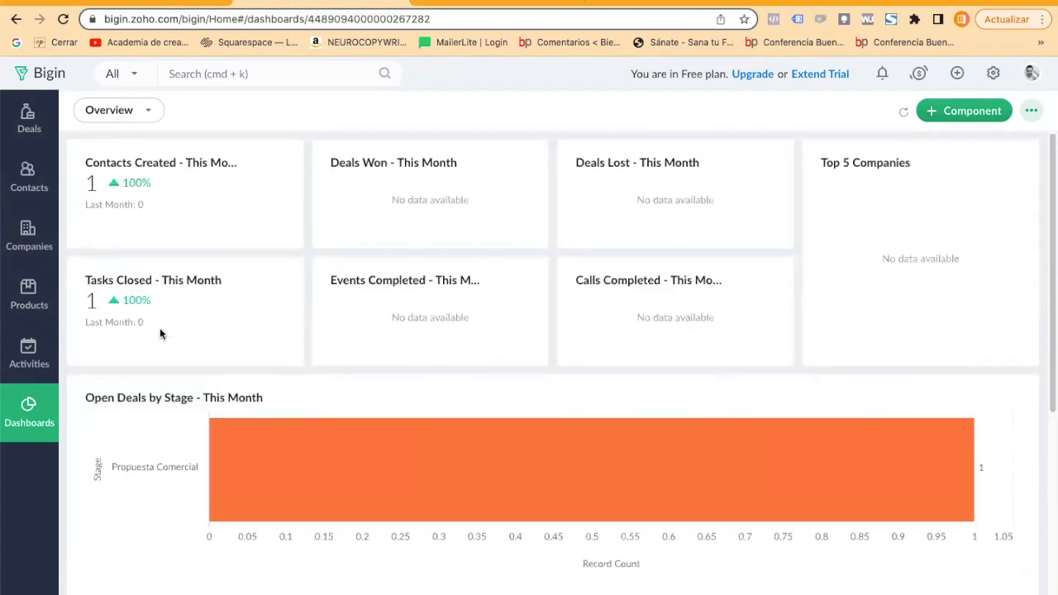
{"action": "left_click", "coordinate": [25, 77]}
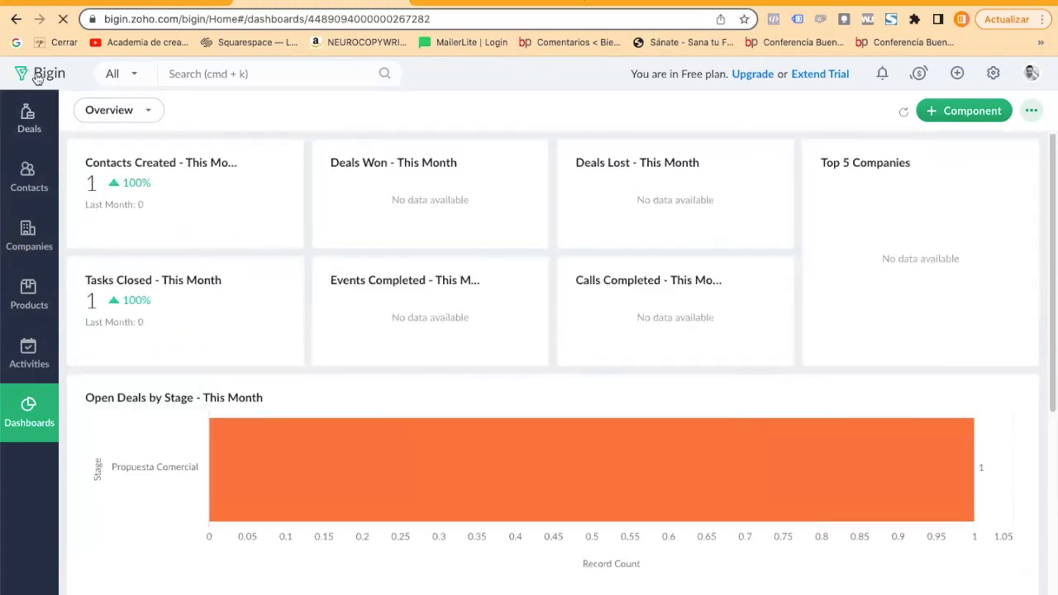